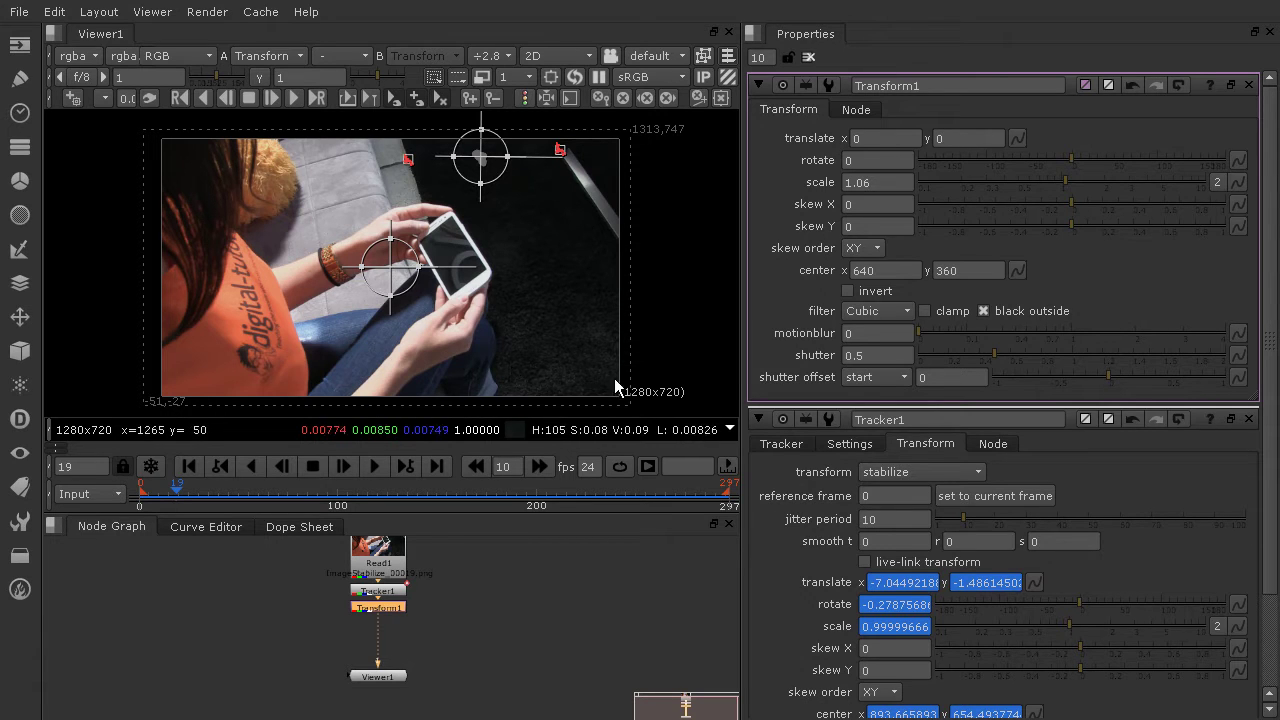
{"action": "left_click", "coordinate": [809, 58]}
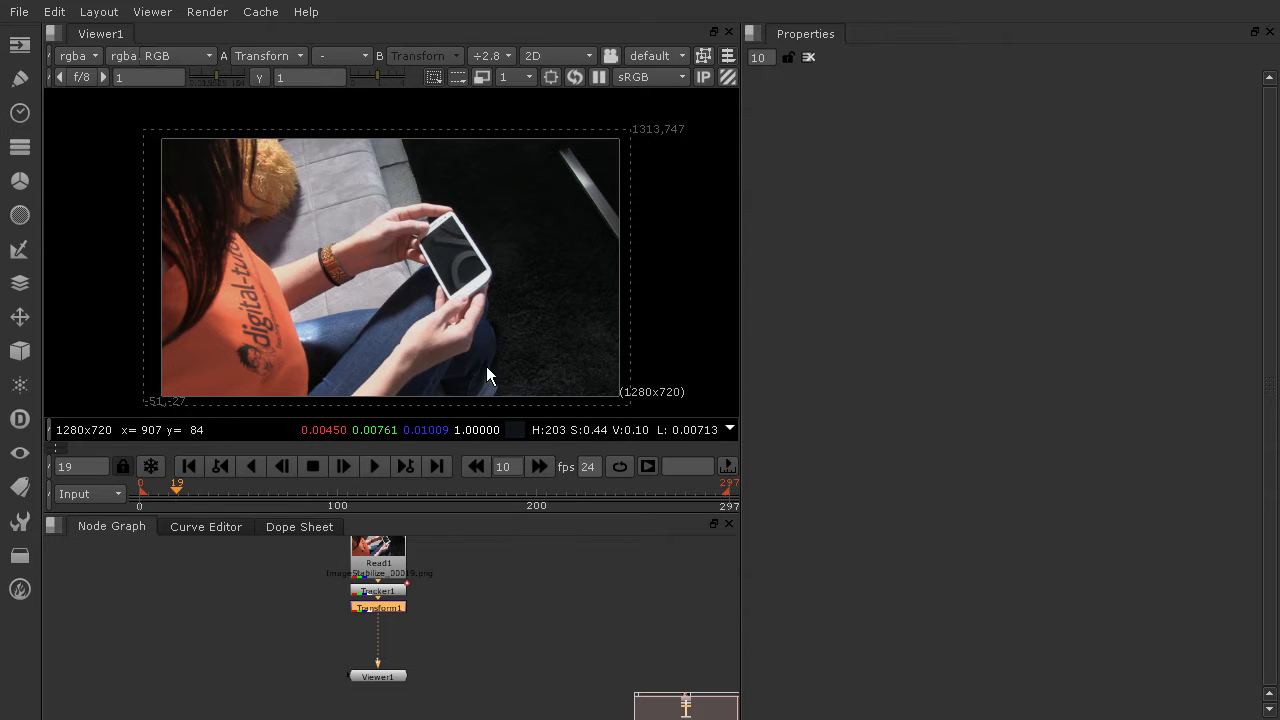
{"action": "scroll", "coordinate": [474, 283], "scroll_direction": "up", "scroll_amount": 3}
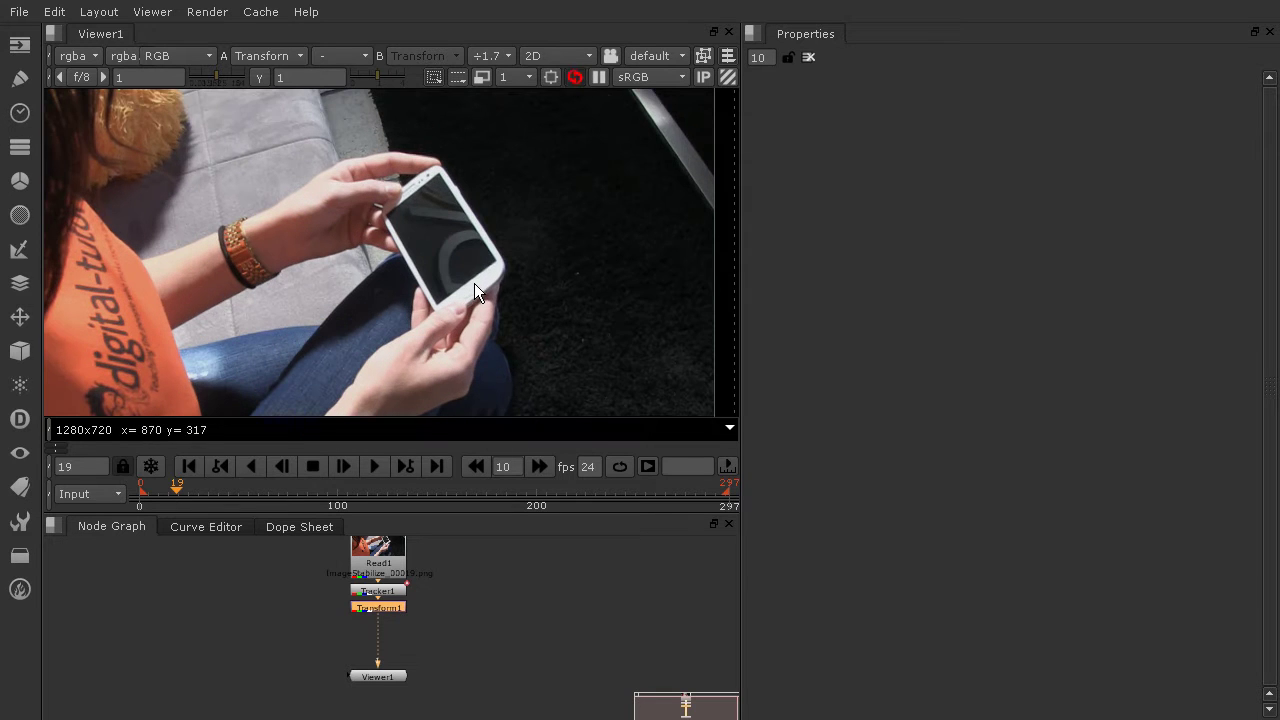
{"action": "scroll", "coordinate": [457, 187], "scroll_direction": "up", "scroll_amount": 1}
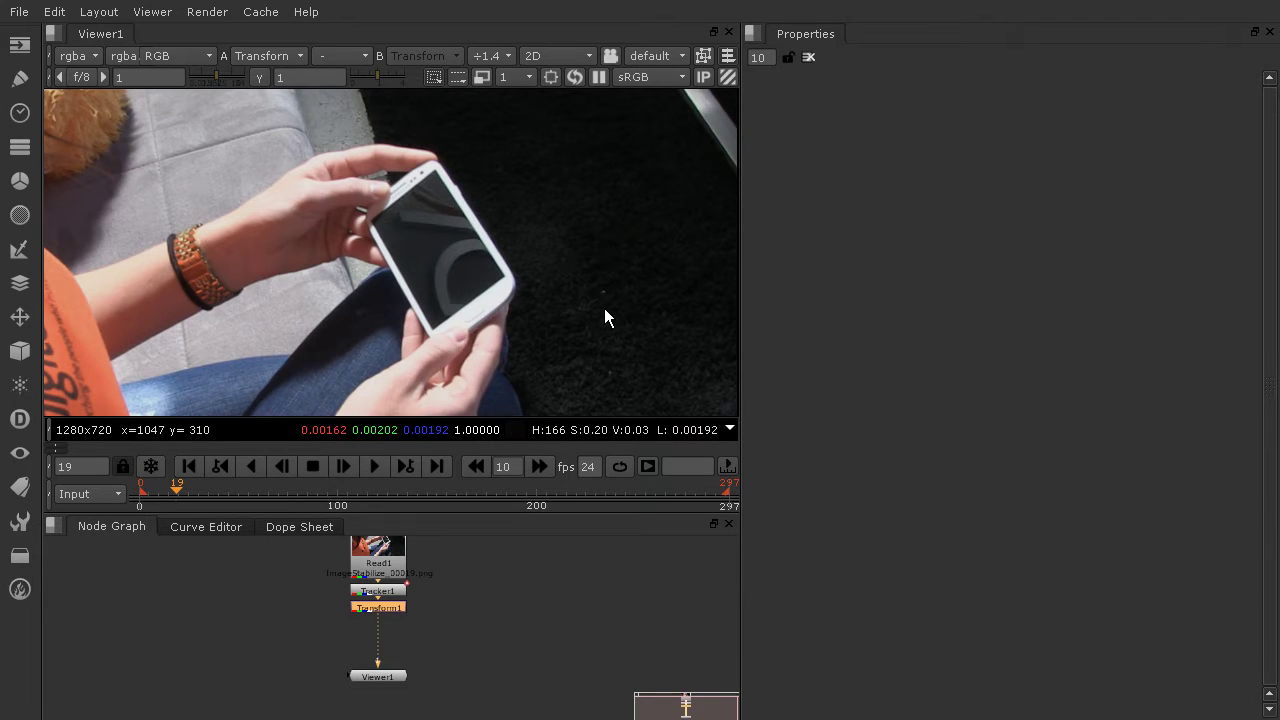
{"action": "scroll", "coordinate": [399, 610], "scroll_direction": "up", "scroll_amount": 3}
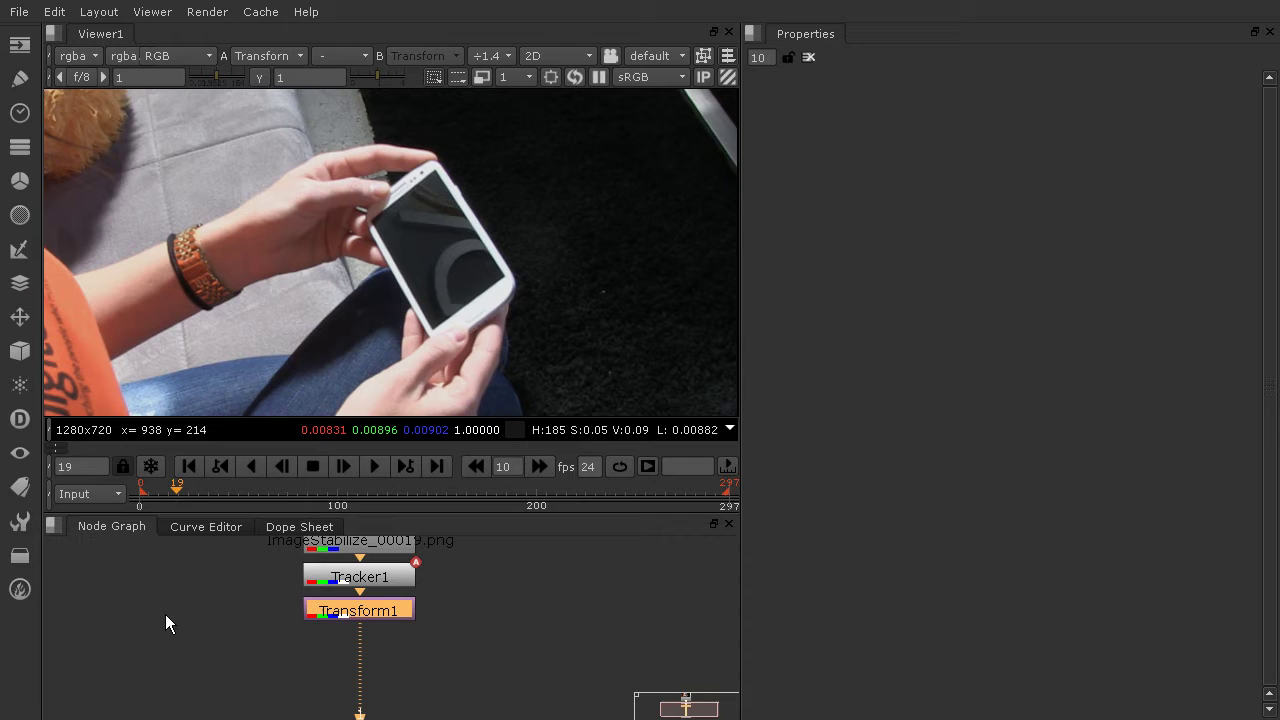
Step: Add a Tracker node (Tracker2) after Transform1 using the 'tra' node search
{"action": "key", "text": "Tab"}
{"action": "type", "text": "t"}
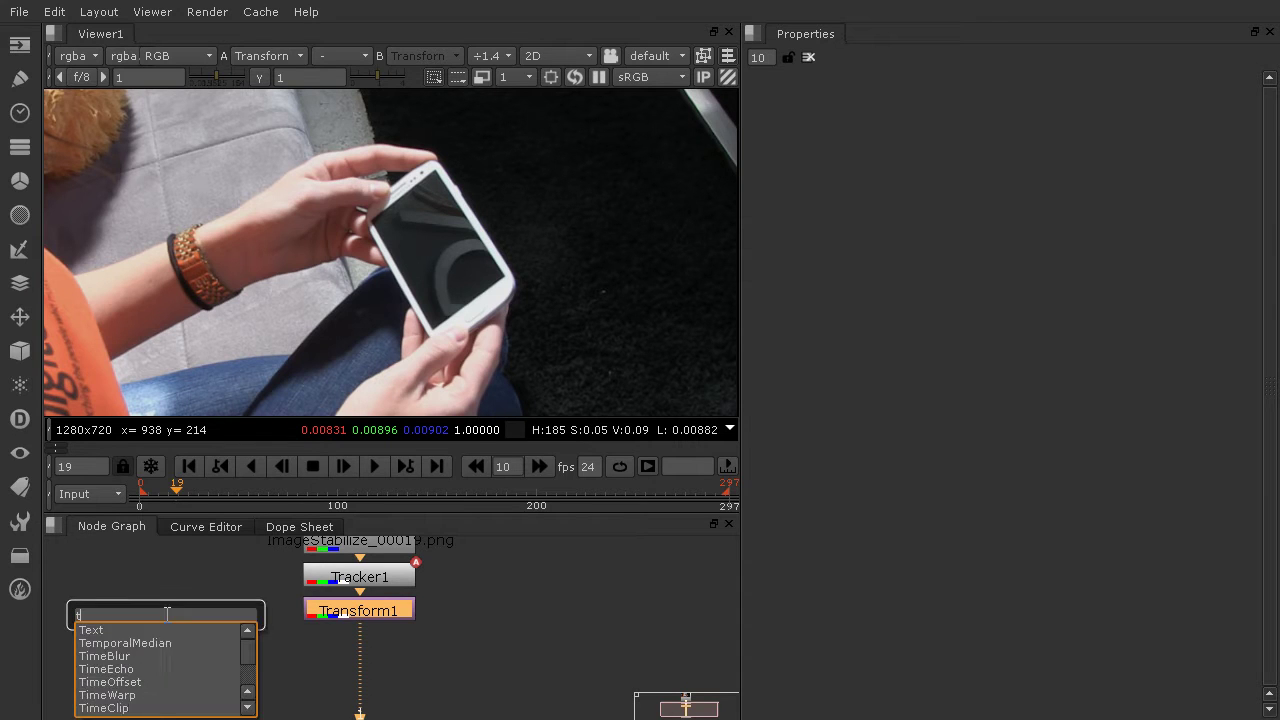
{"action": "type", "text": "ra"}
{"action": "key", "text": "Down"}
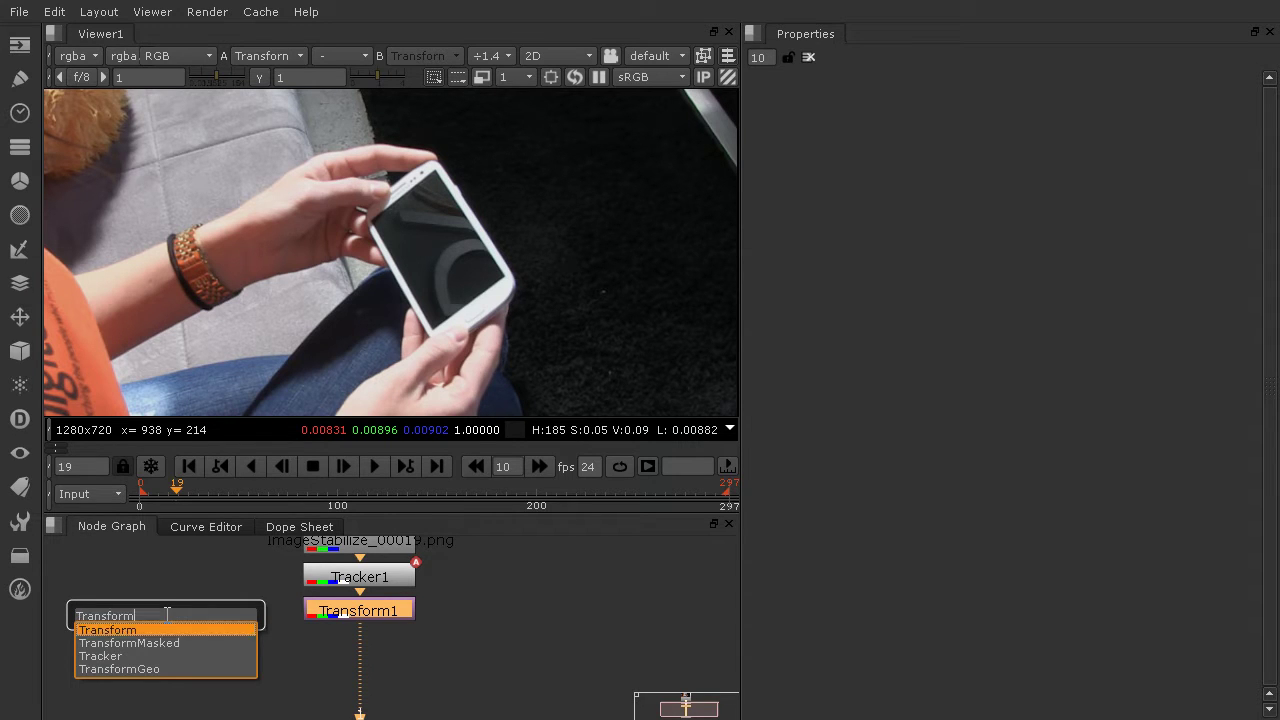
{"action": "key", "text": "Down"}
{"action": "key", "text": "Down"}
{"action": "key", "text": "Return"}
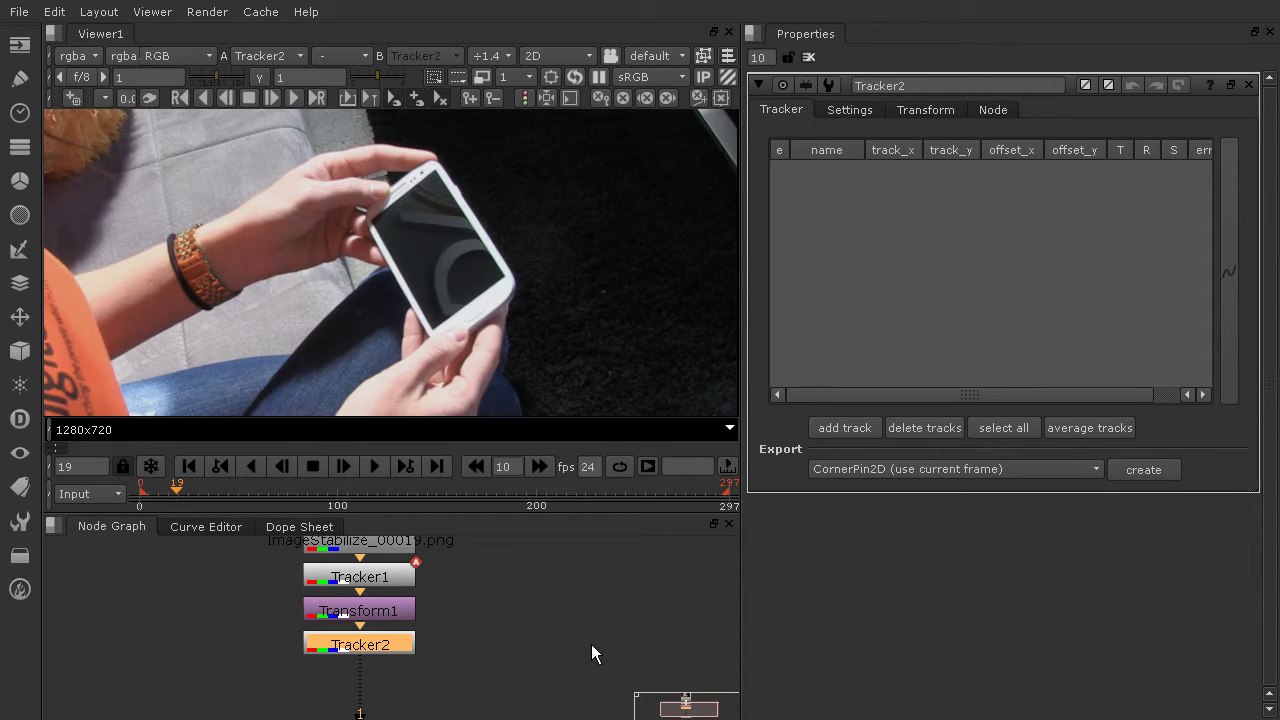
{"action": "scroll", "coordinate": [428, 220], "scroll_direction": "up", "scroll_amount": 2}
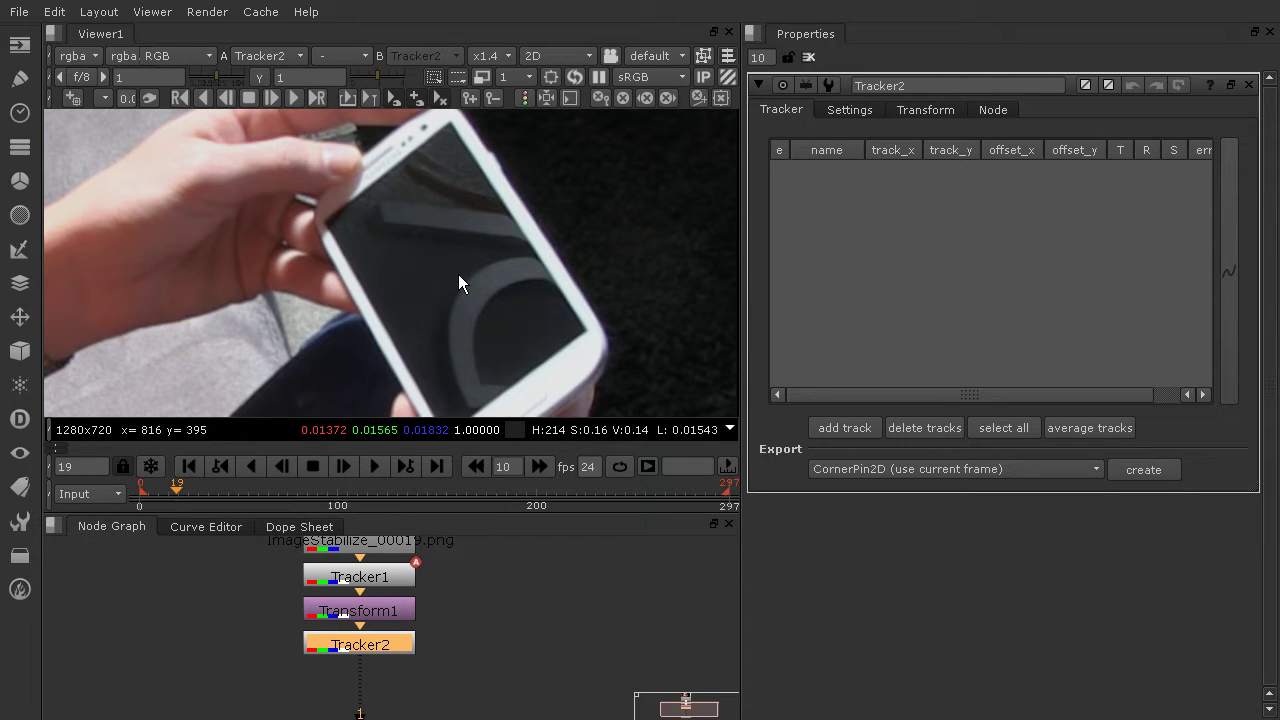
Step: Add track 1 on the phone's left corner, about 724.5, 432.5, keyed at frame 19
{"action": "left_click", "coordinate": [837, 426]}
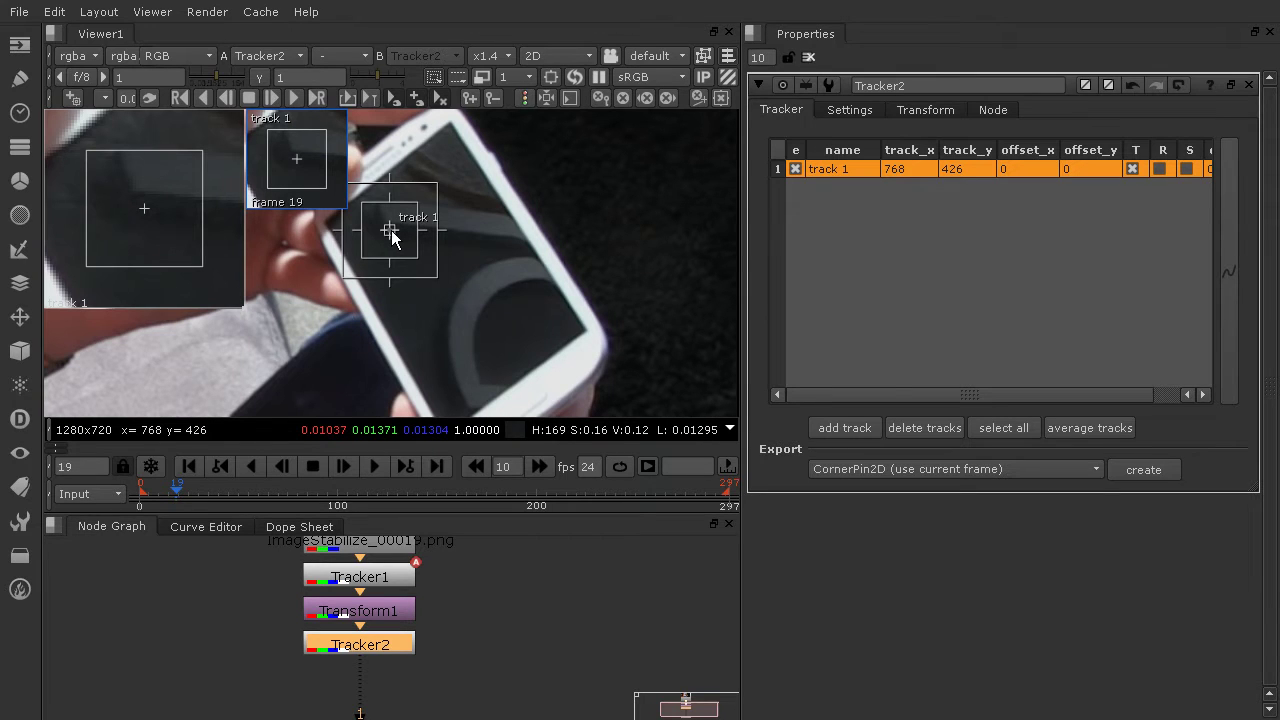
{"action": "left_click_drag", "start_coordinate": [399, 232], "coordinate": [332, 230]}
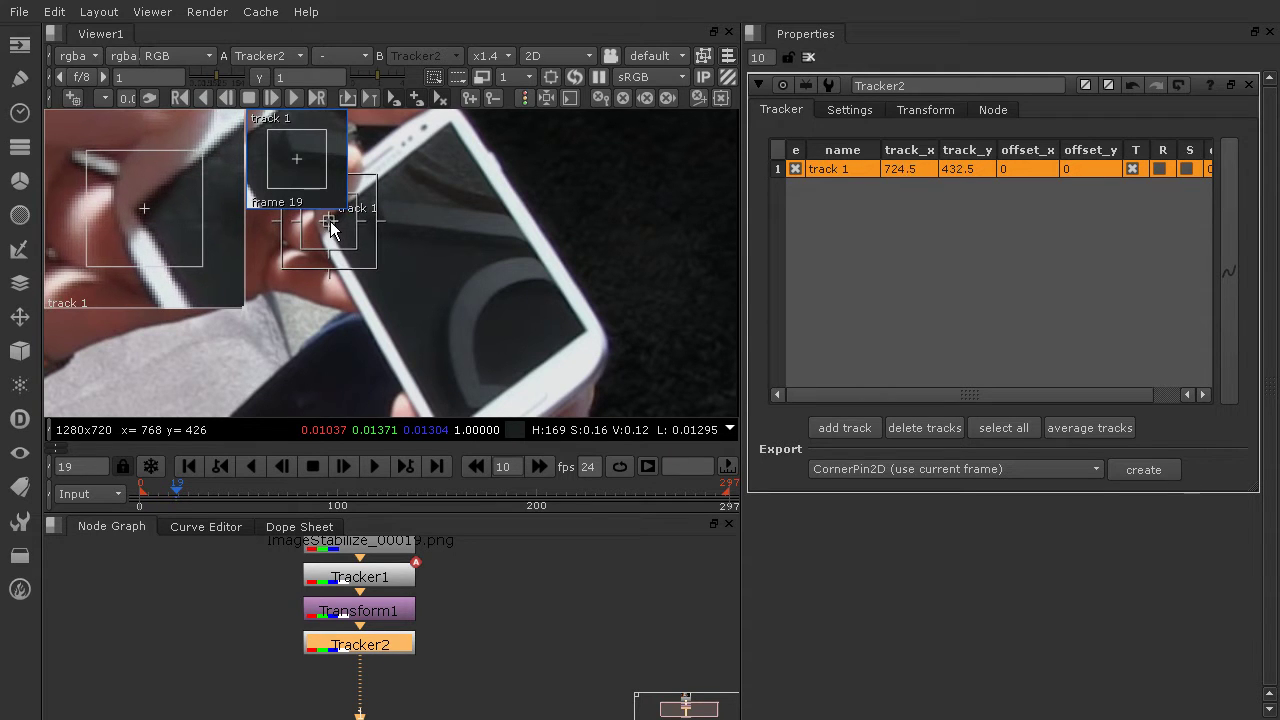
{"action": "left_click", "coordinate": [331, 229]}
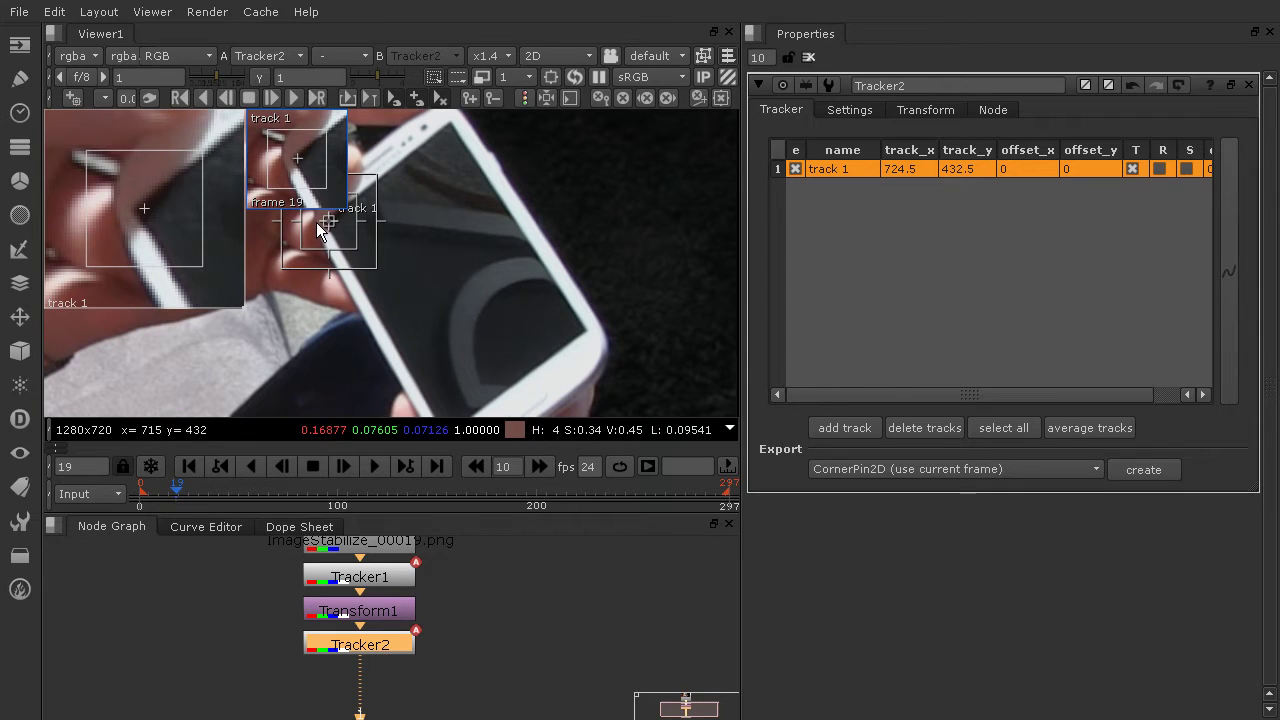
{"action": "scroll", "coordinate": [425, 295], "scroll_direction": "up", "scroll_amount": 1}
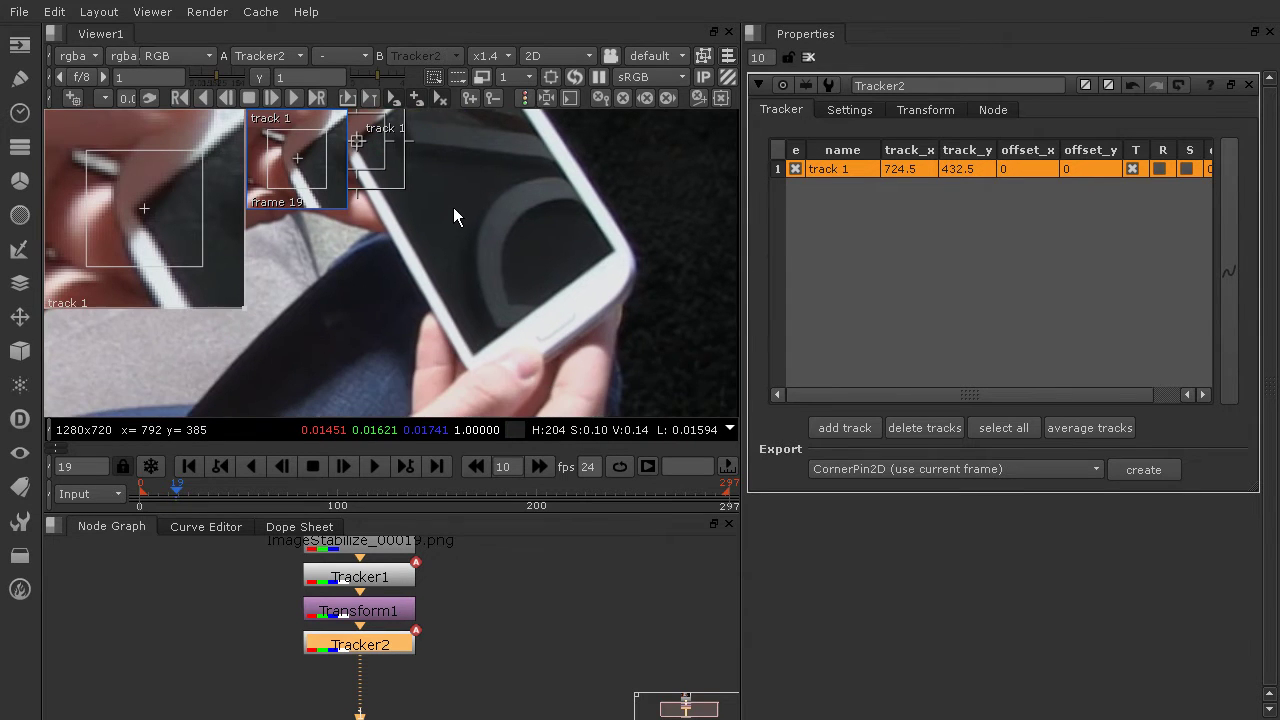
{"action": "scroll", "coordinate": [474, 343], "scroll_direction": "up", "scroll_amount": 1}
{"action": "scroll", "coordinate": [490, 343], "scroll_direction": "up", "scroll_amount": 1}
{"action": "scroll", "coordinate": [527, 270], "scroll_direction": "up", "scroll_amount": 1}
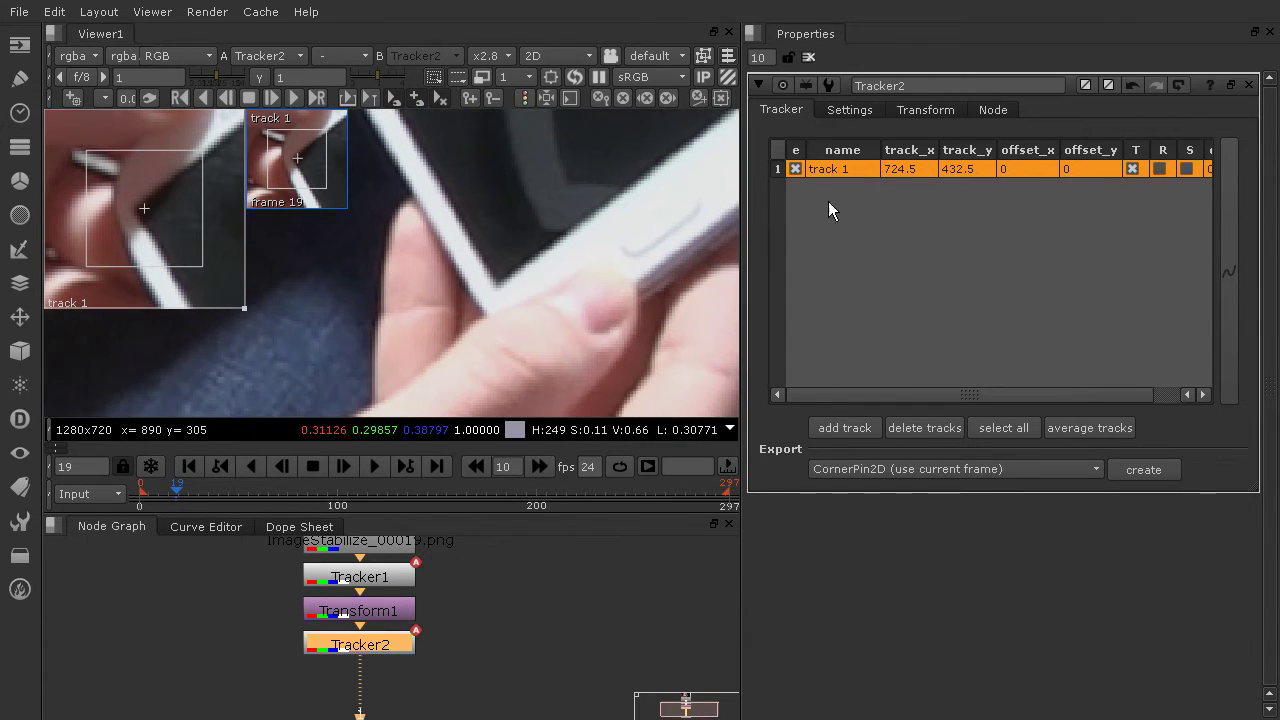
Step: Add tracks 2 and 3, placing them on the phone's bottom and right corners
{"action": "left_click", "coordinate": [847, 428]}
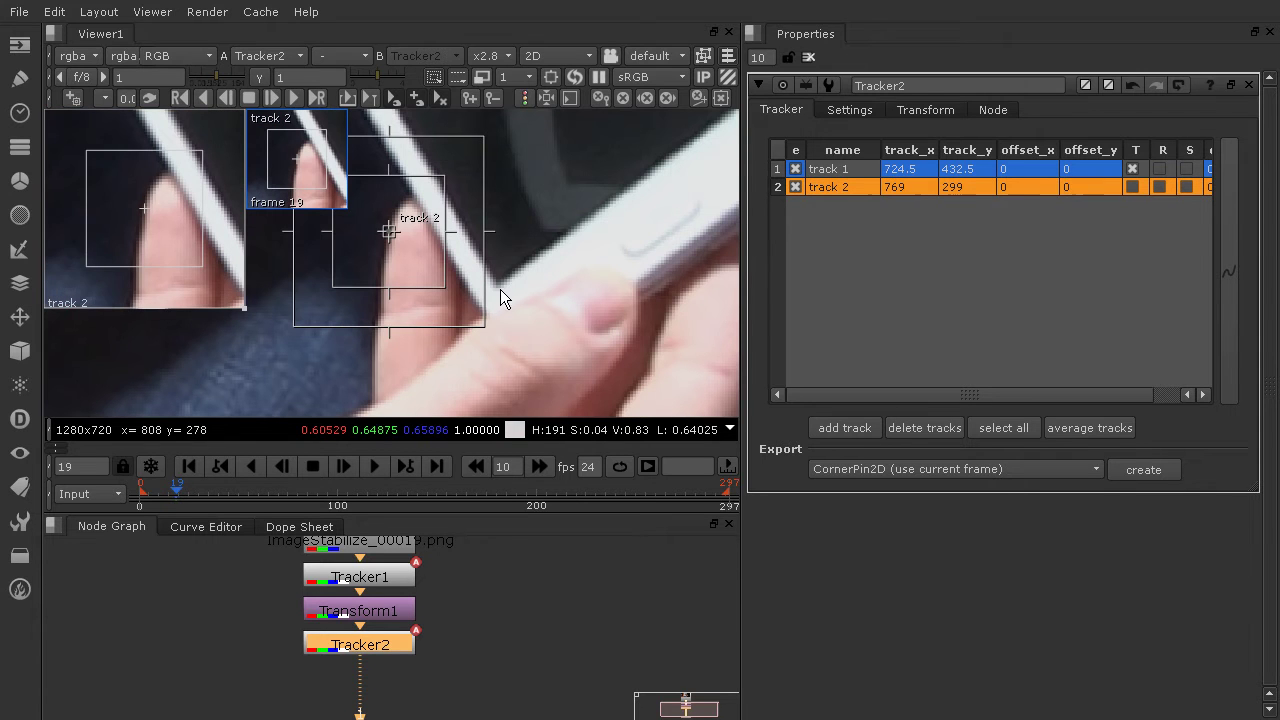
{"action": "left_click_drag", "start_coordinate": [385, 240], "coordinate": [502, 282]}
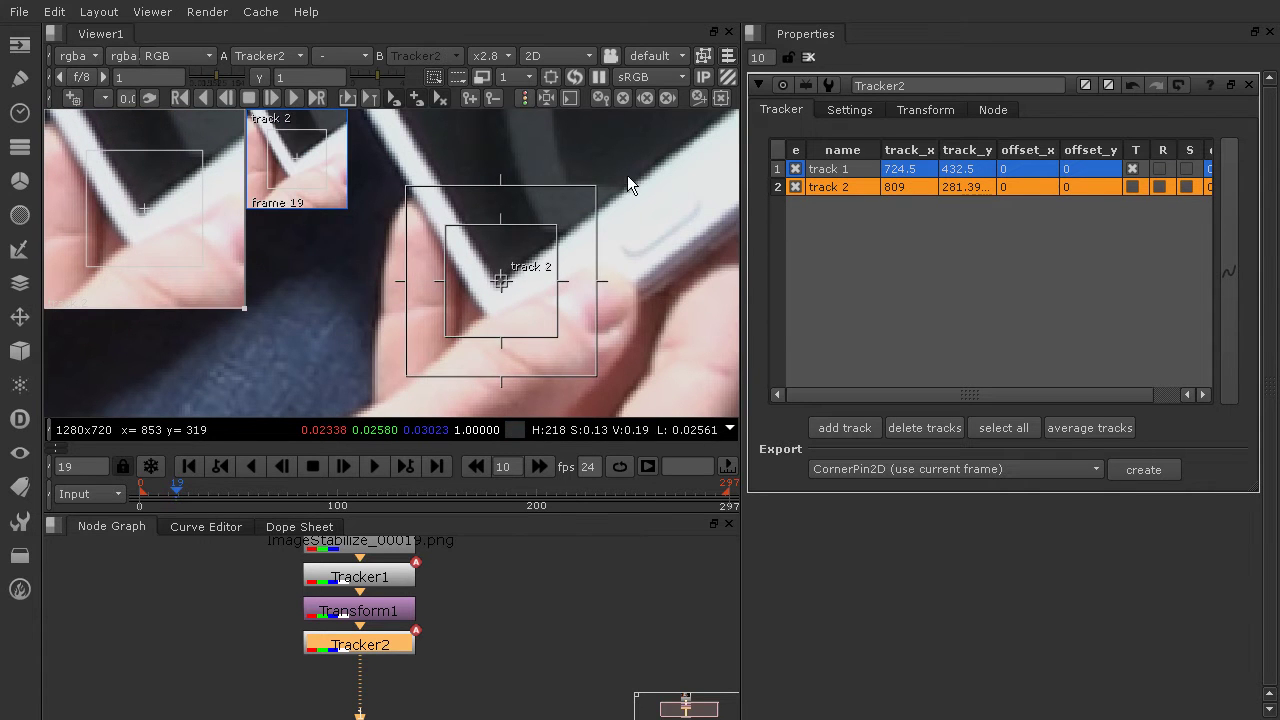
{"action": "middle_click_drag", "start_coordinate": [627, 175], "coordinate": [403, 317]}
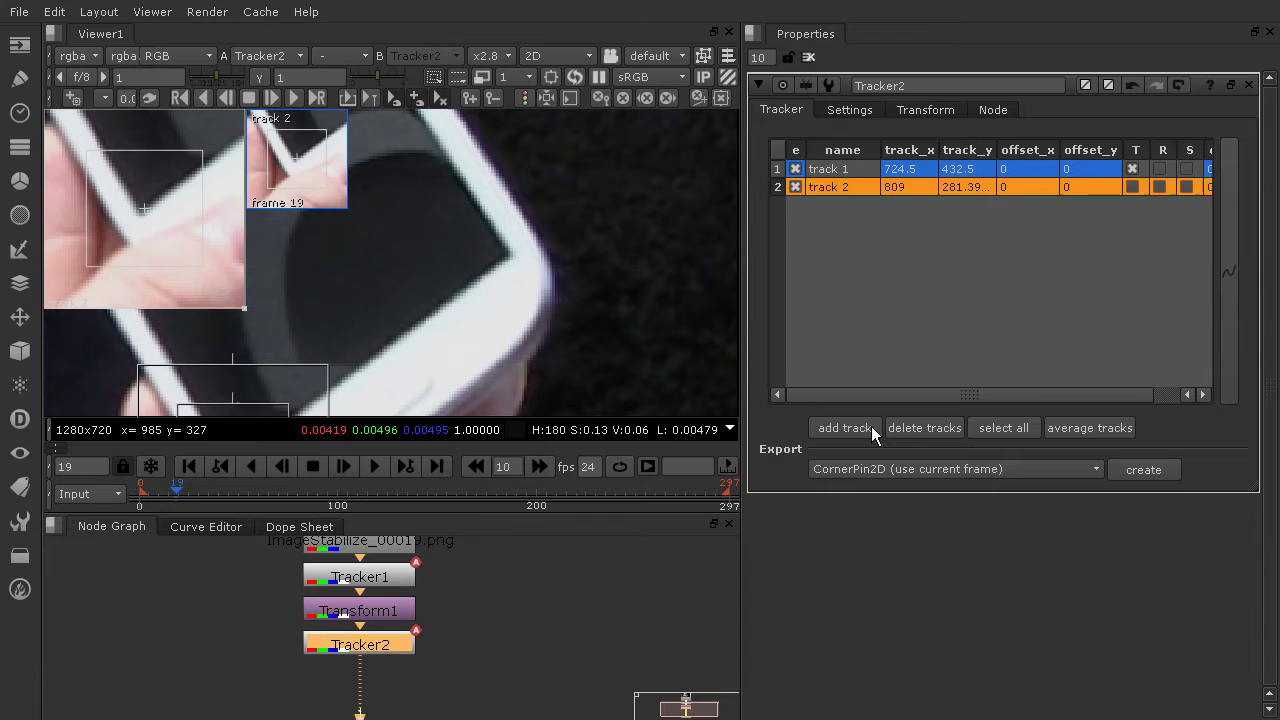
{"action": "left_click", "coordinate": [868, 427]}
{"action": "left_click_drag", "start_coordinate": [389, 233], "coordinate": [507, 256]}
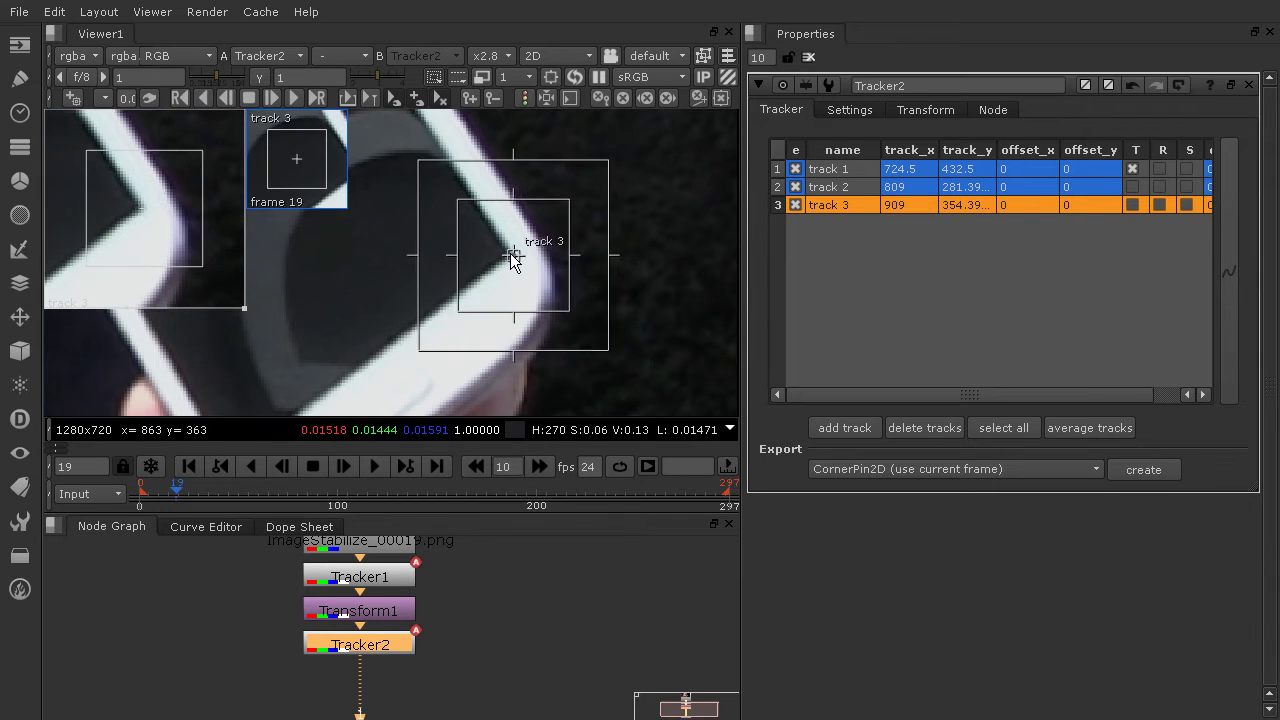
Step: Add track 4 and place it on the phone's top corner
{"action": "middle_click_drag", "start_coordinate": [417, 161], "coordinate": [725, 348]}
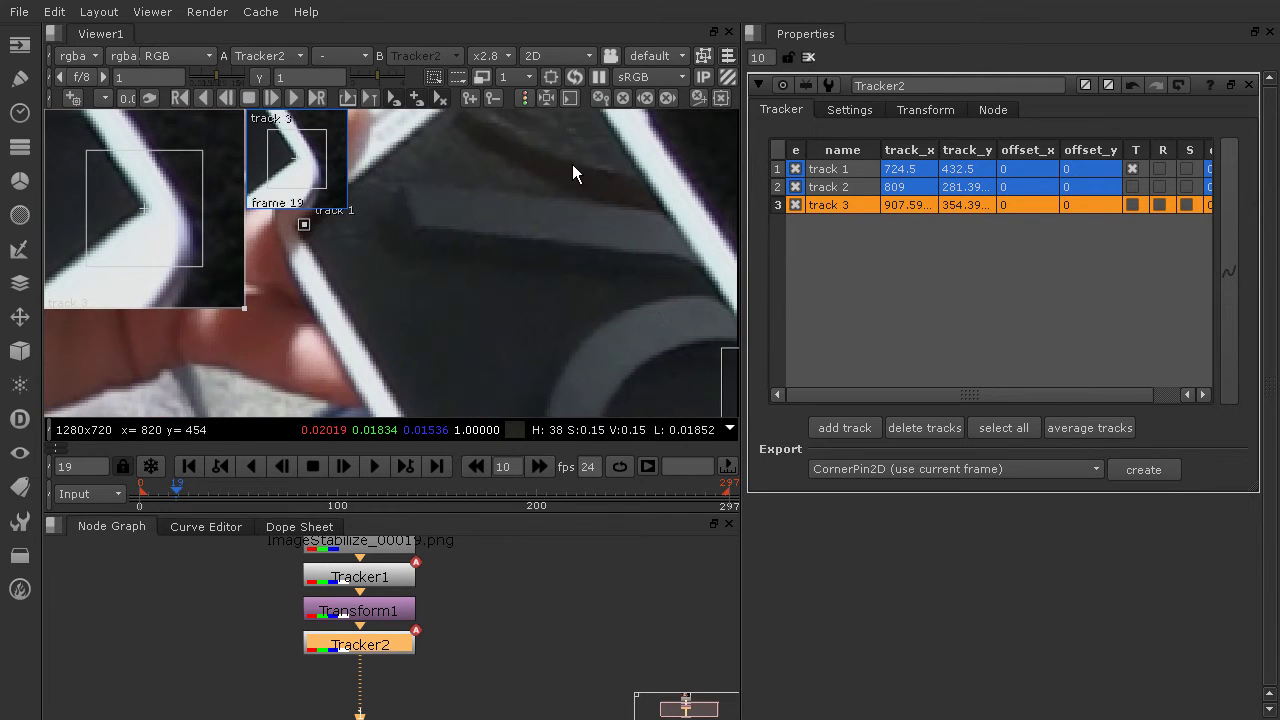
{"action": "middle_click_drag", "start_coordinate": [572, 164], "coordinate": [506, 325]}
{"action": "scroll", "coordinate": [505, 351], "scroll_direction": "up", "scroll_amount": 2}
{"action": "left_click", "coordinate": [865, 427]}
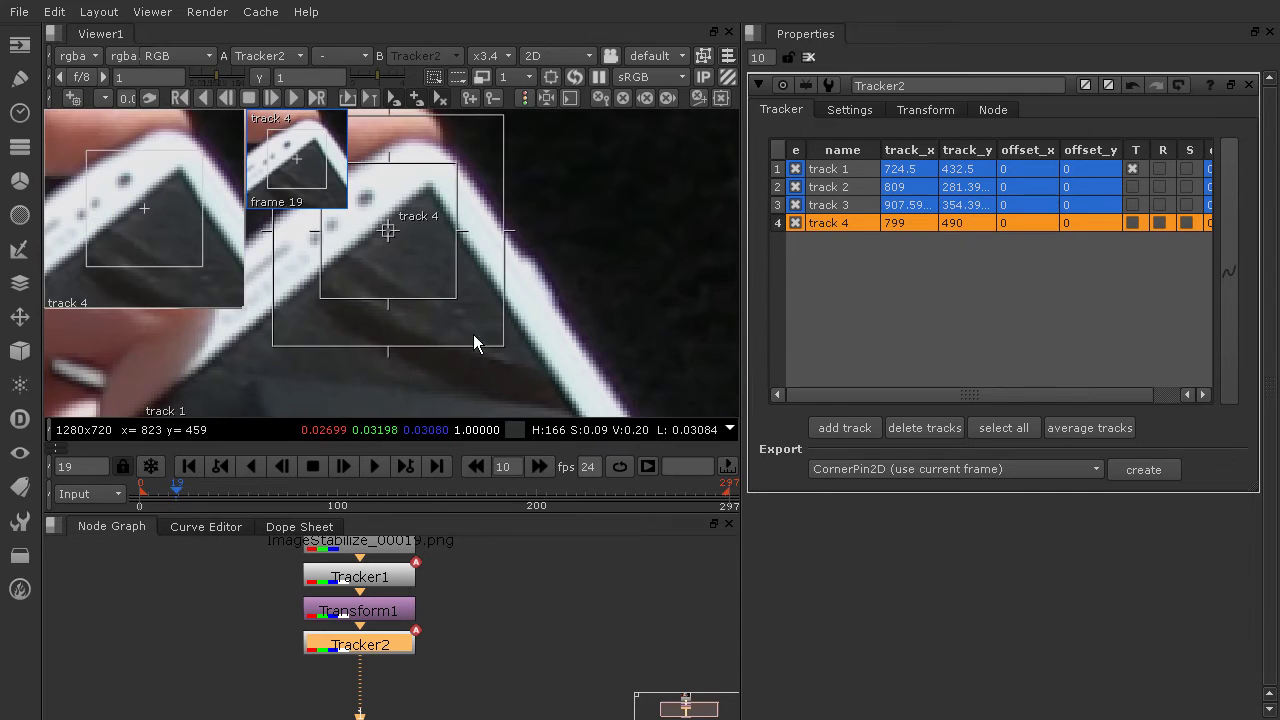
{"action": "left_click_drag", "start_coordinate": [391, 229], "coordinate": [432, 186]}
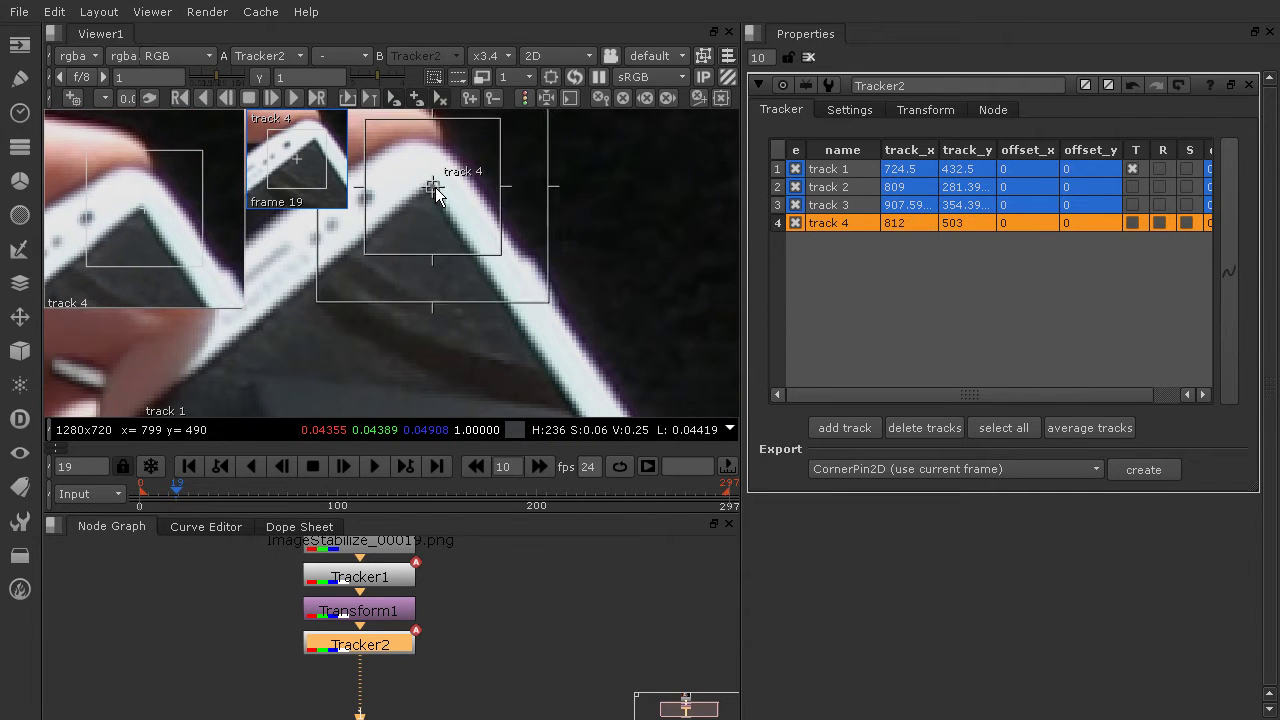
{"action": "scroll", "coordinate": [459, 269], "scroll_direction": "down", "scroll_amount": 2}
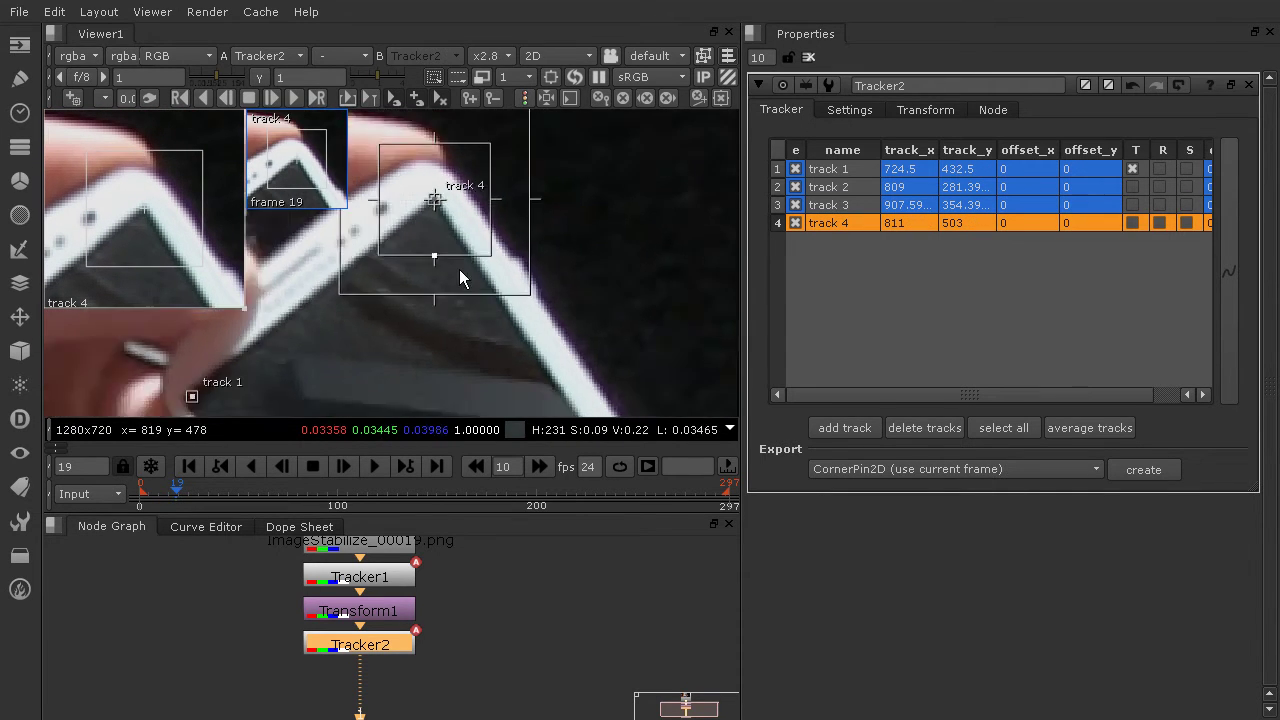
{"action": "scroll", "coordinate": [459, 269], "scroll_direction": "down", "scroll_amount": 1}
{"action": "scroll", "coordinate": [507, 325], "scroll_direction": "down", "scroll_amount": 1}
{"action": "scroll", "coordinate": [465, 256], "scroll_direction": "down", "scroll_amount": 2}
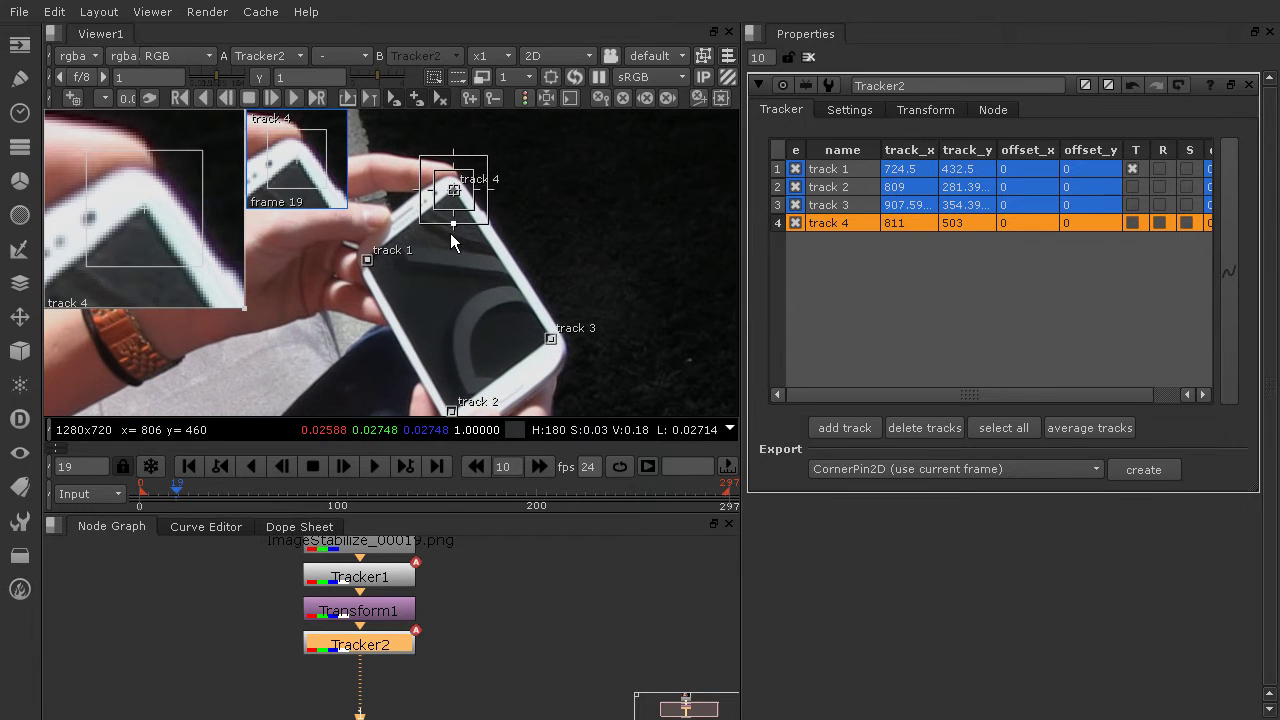
{"action": "middle_click_drag", "start_coordinate": [495, 267], "coordinate": [507, 243]}
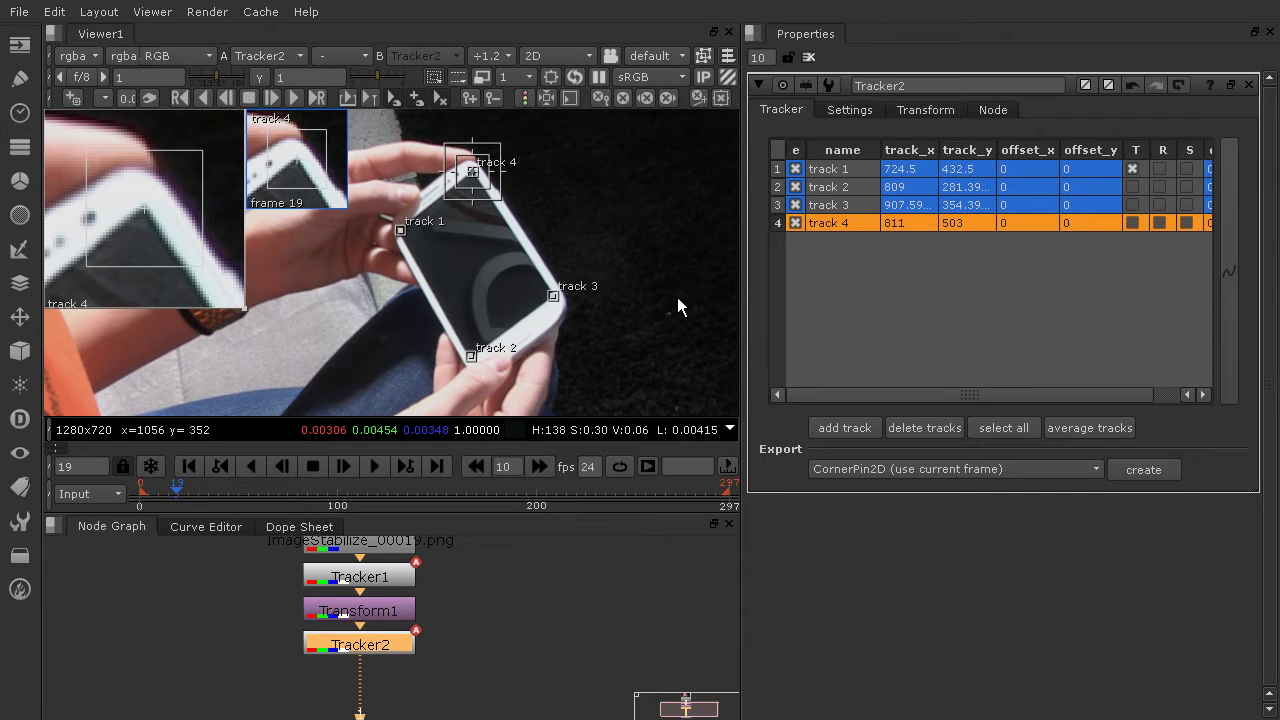
Step: Select track 1, shrink its pattern box and nudge it onto the phone corner
{"action": "left_click", "coordinate": [812, 298]}
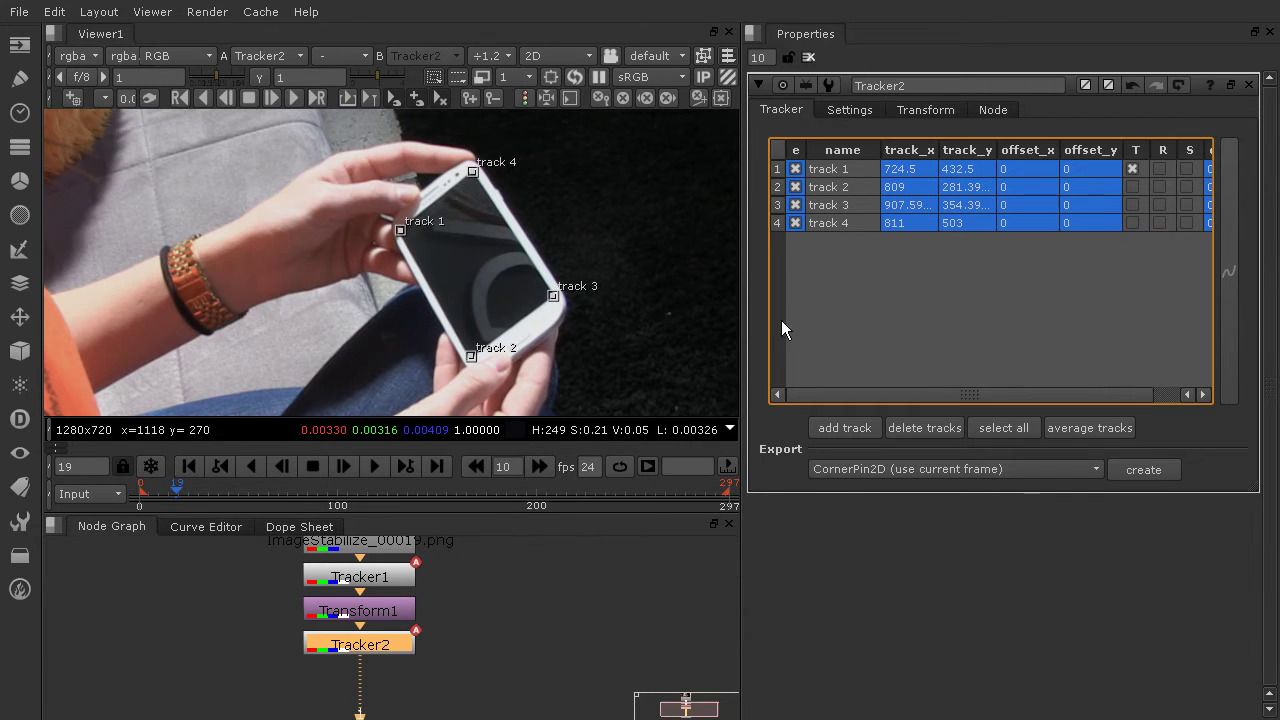
{"action": "left_click", "coordinate": [850, 169]}
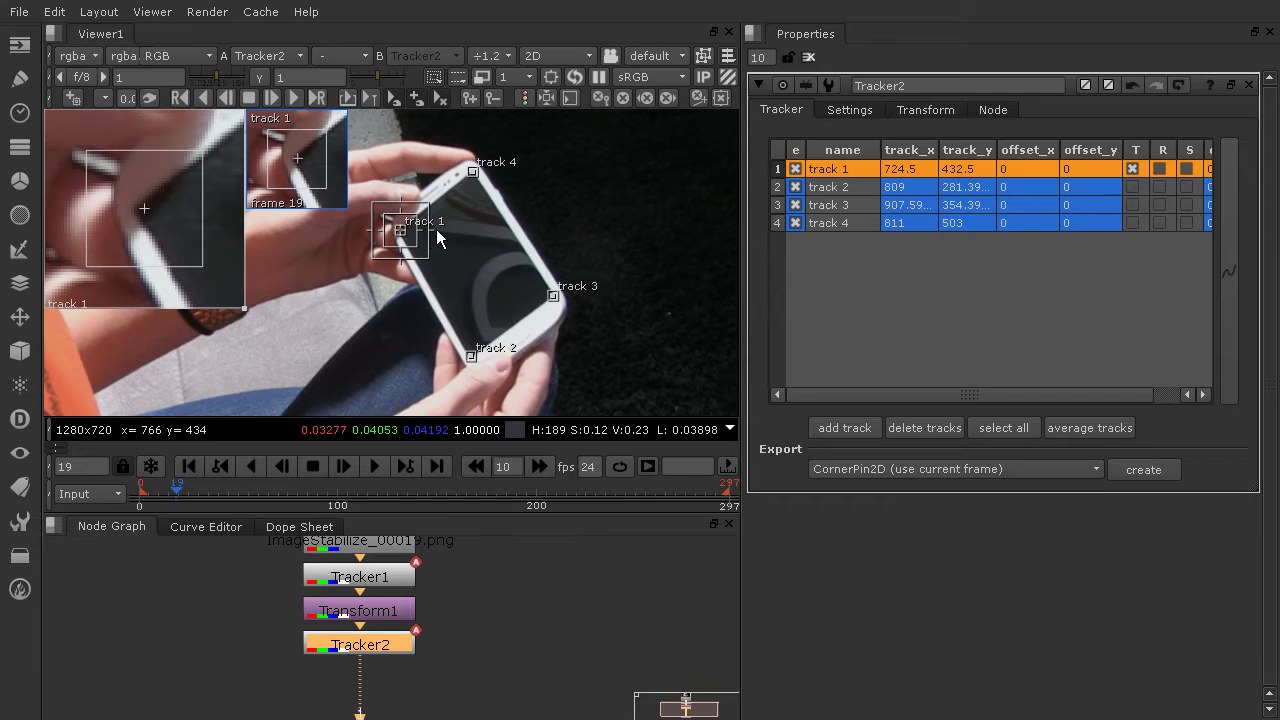
{"action": "scroll", "coordinate": [437, 235], "scroll_direction": "up", "scroll_amount": 4}
{"action": "scroll", "coordinate": [384, 227], "scroll_direction": "up", "scroll_amount": 2}
{"action": "scroll", "coordinate": [384, 226], "scroll_direction": "up", "scroll_amount": 2}
{"action": "scroll", "coordinate": [385, 224], "scroll_direction": "up", "scroll_amount": 2}
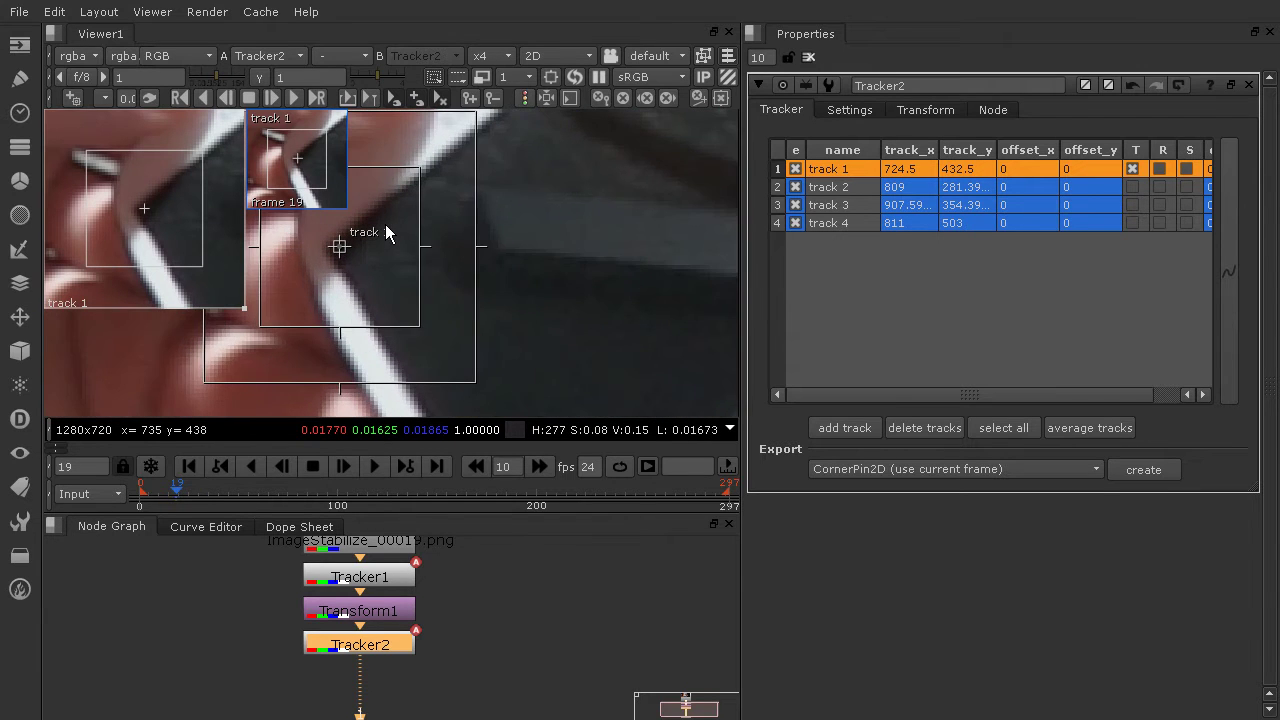
{"action": "scroll", "coordinate": [386, 224], "scroll_direction": "up", "scroll_amount": 2}
{"action": "scroll", "coordinate": [386, 223], "scroll_direction": "down", "scroll_amount": 1}
{"action": "scroll", "coordinate": [391, 224], "scroll_direction": "down", "scroll_amount": 1}
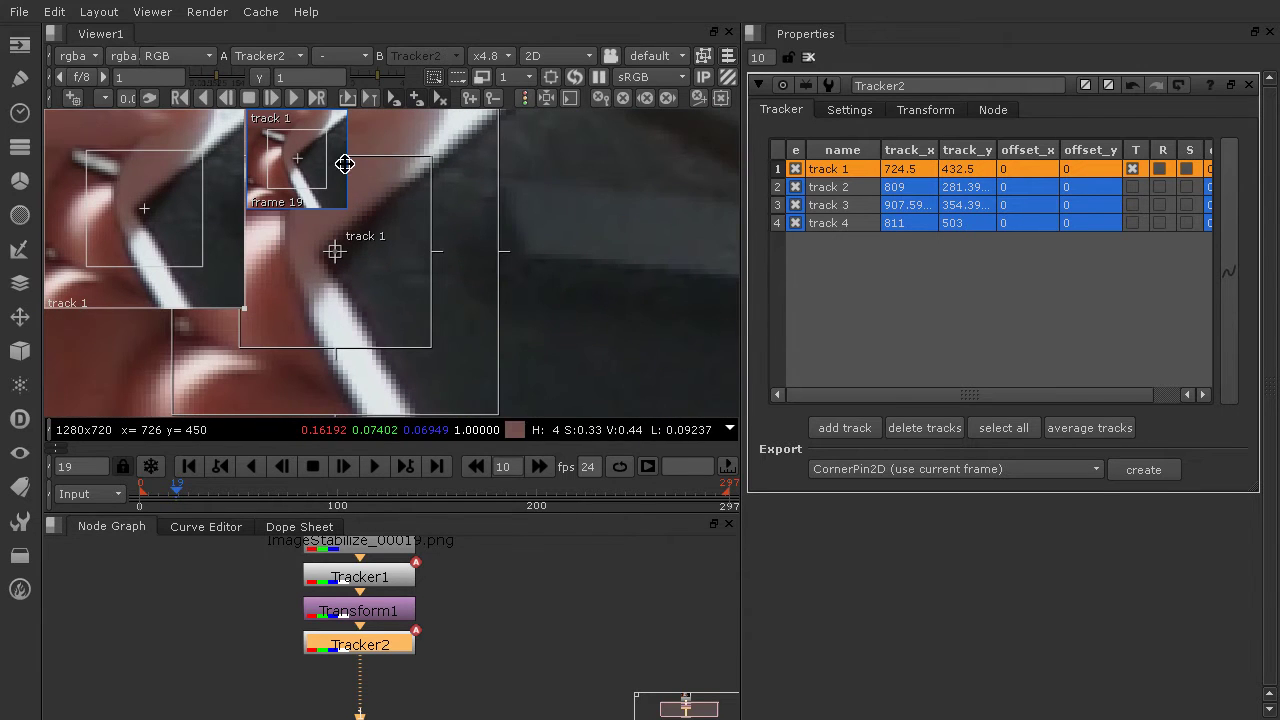
{"action": "middle_click_drag", "start_coordinate": [438, 237], "coordinate": [557, 240]}
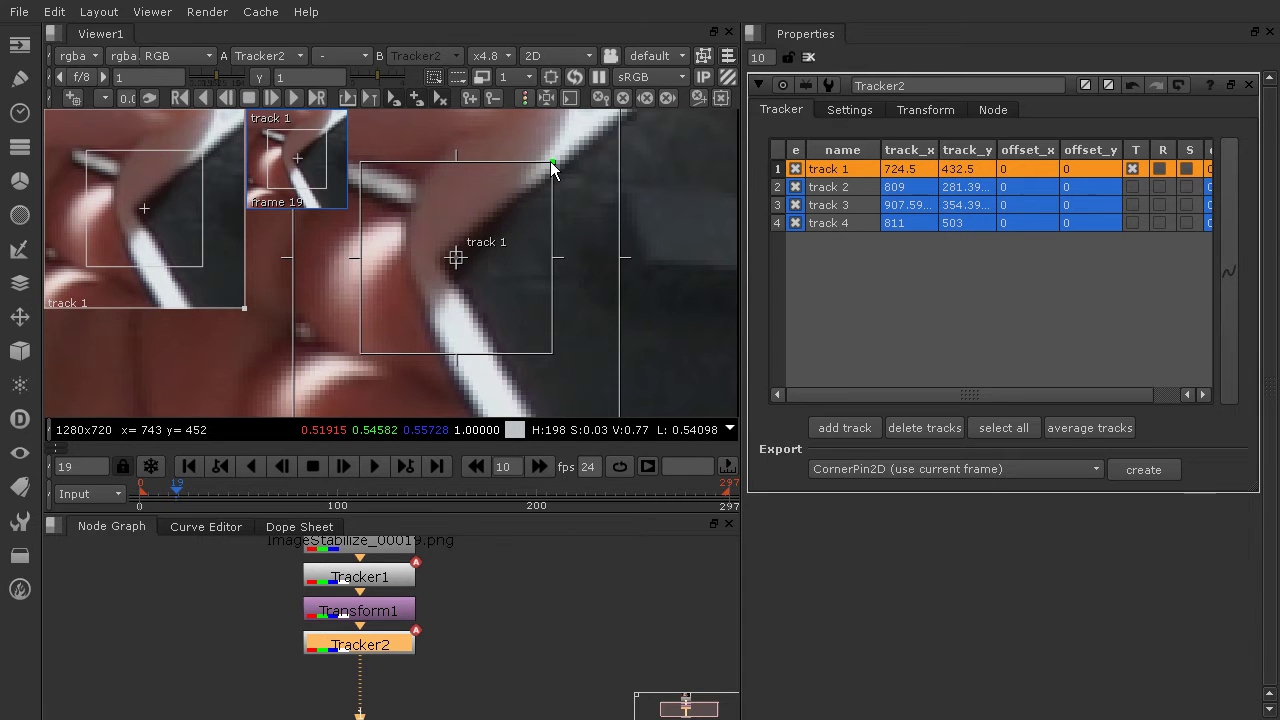
{"action": "left_click_drag", "start_coordinate": [550, 161], "coordinate": [509, 203]}
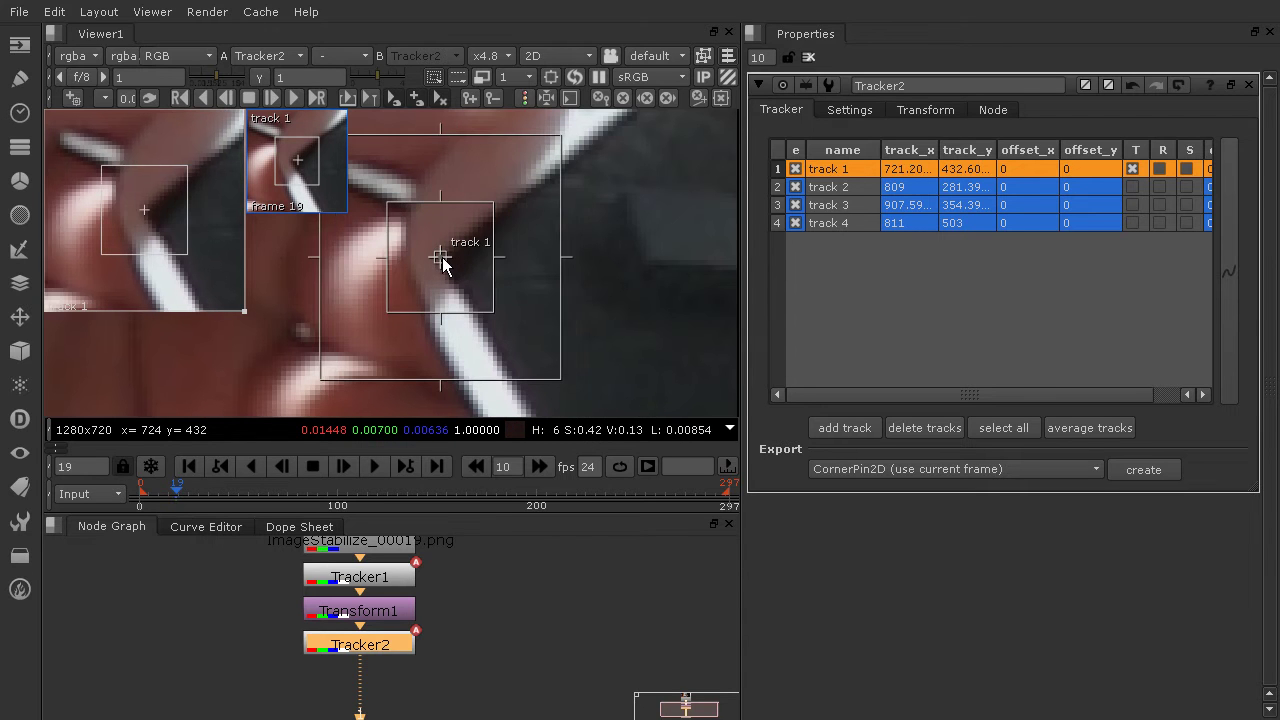
{"action": "left_click_drag", "start_coordinate": [442, 257], "coordinate": [439, 257]}
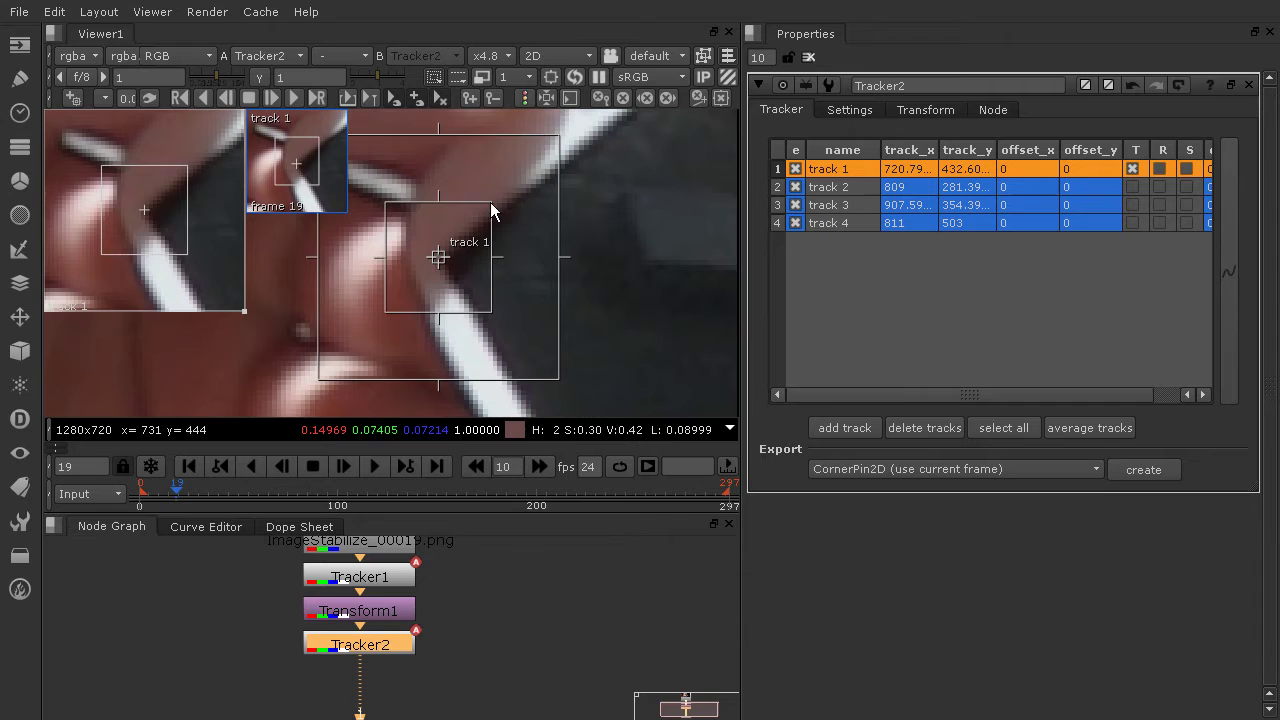
Step: Tighten track 1's pattern and search areas, leaving it near 720.8, 432.6
{"action": "left_click_drag", "start_coordinate": [491, 203], "coordinate": [479, 218]}
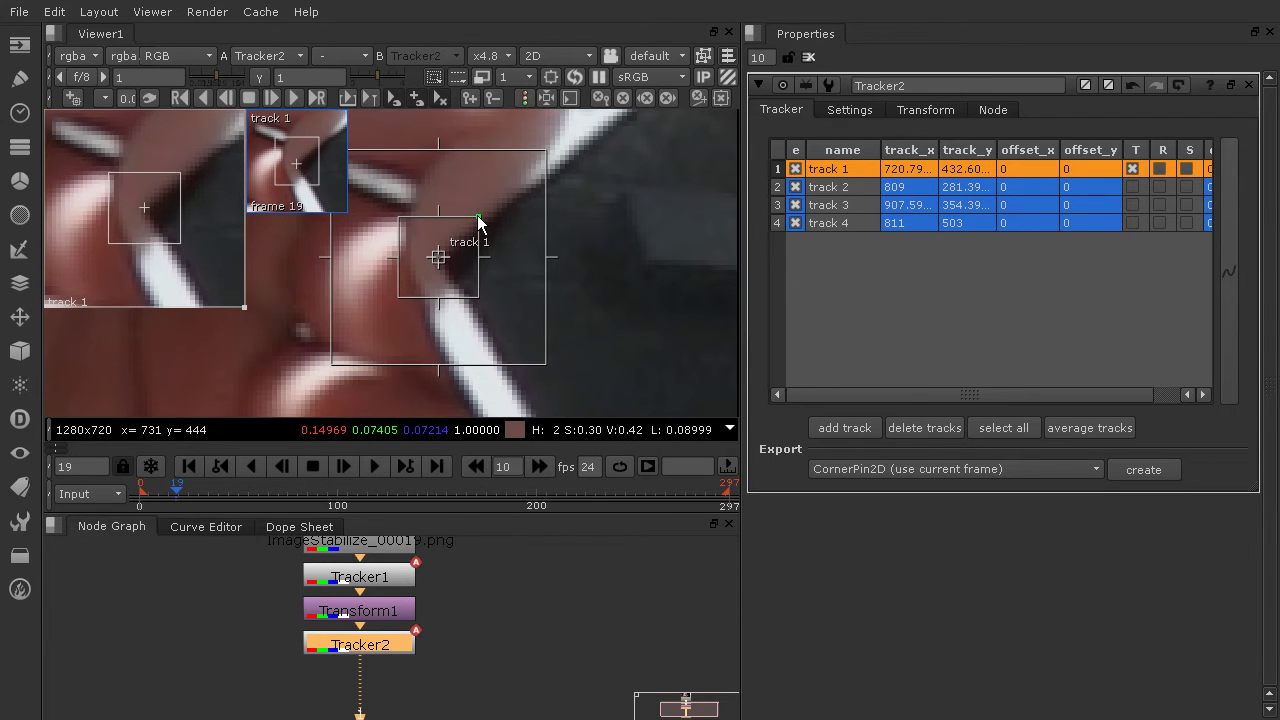
{"action": "left_click_drag", "start_coordinate": [545, 150], "coordinate": [519, 178]}
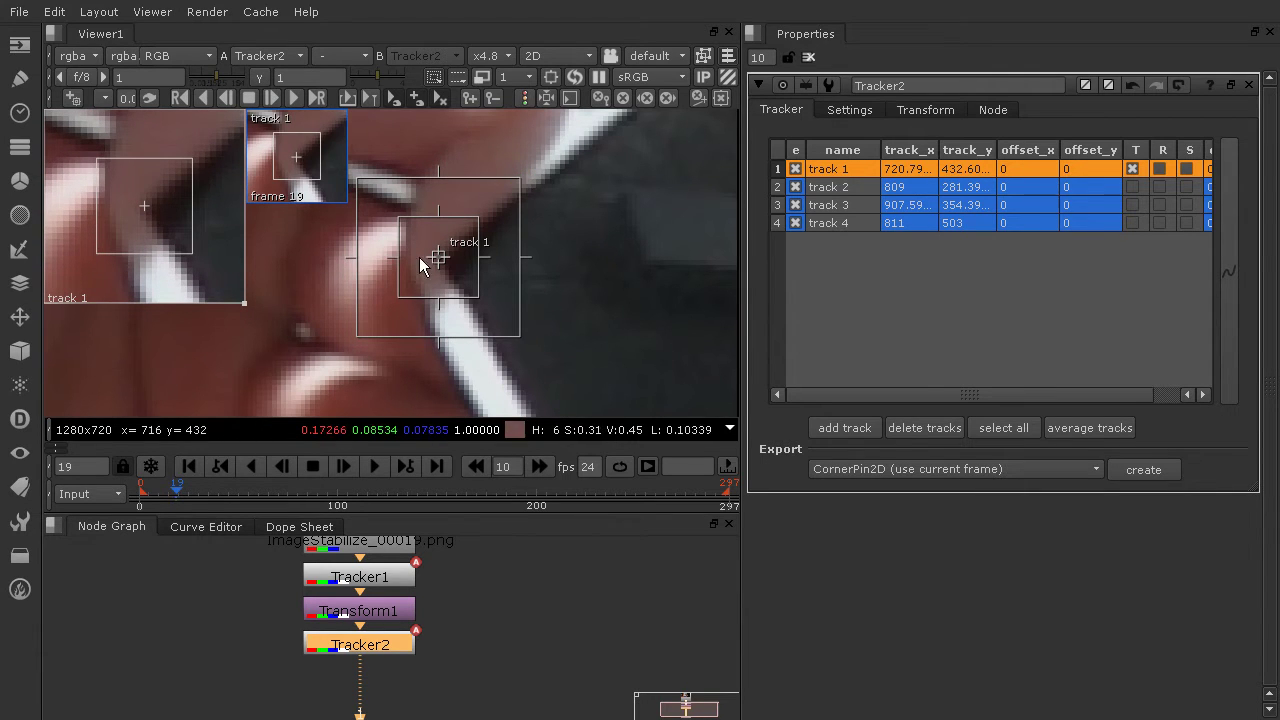
{"action": "middle_click_drag", "start_coordinate": [642, 335], "coordinate": [431, 222]}
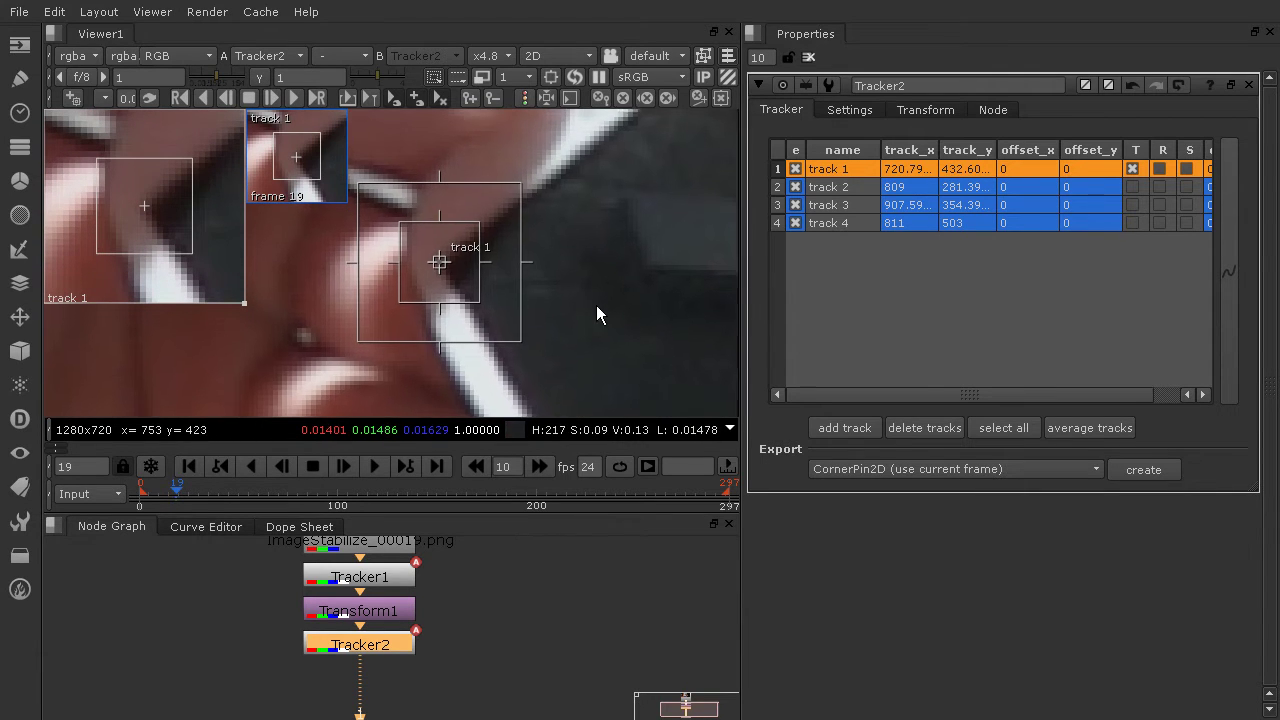
{"action": "scroll", "coordinate": [549, 280], "scroll_direction": "down", "scroll_amount": 3}
Step: Shrink track 2's pattern and search areas around its corner at about 808.2, 280.8
{"action": "scroll", "coordinate": [597, 334], "scroll_direction": "up", "scroll_amount": 2}
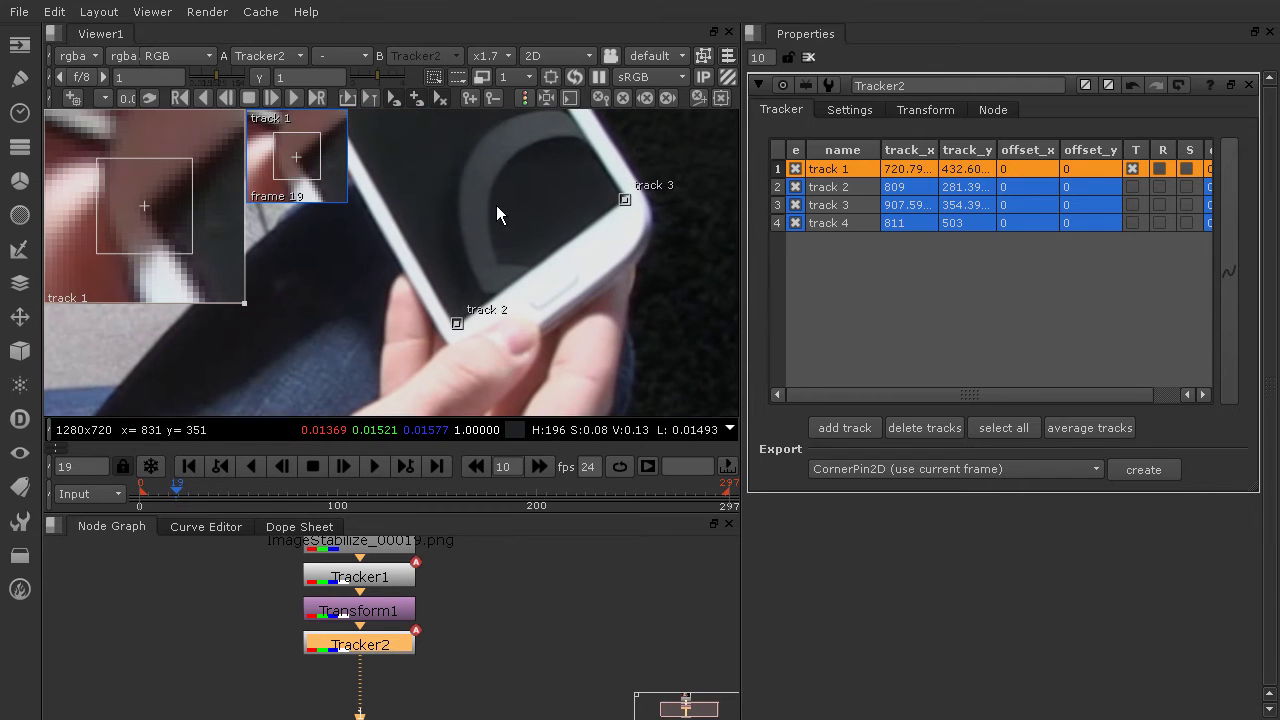
{"action": "scroll", "coordinate": [475, 317], "scroll_direction": "up", "scroll_amount": 1}
{"action": "scroll", "coordinate": [475, 317], "scroll_direction": "up", "scroll_amount": 3}
{"action": "scroll", "coordinate": [440, 338], "scroll_direction": "up", "scroll_amount": 3}
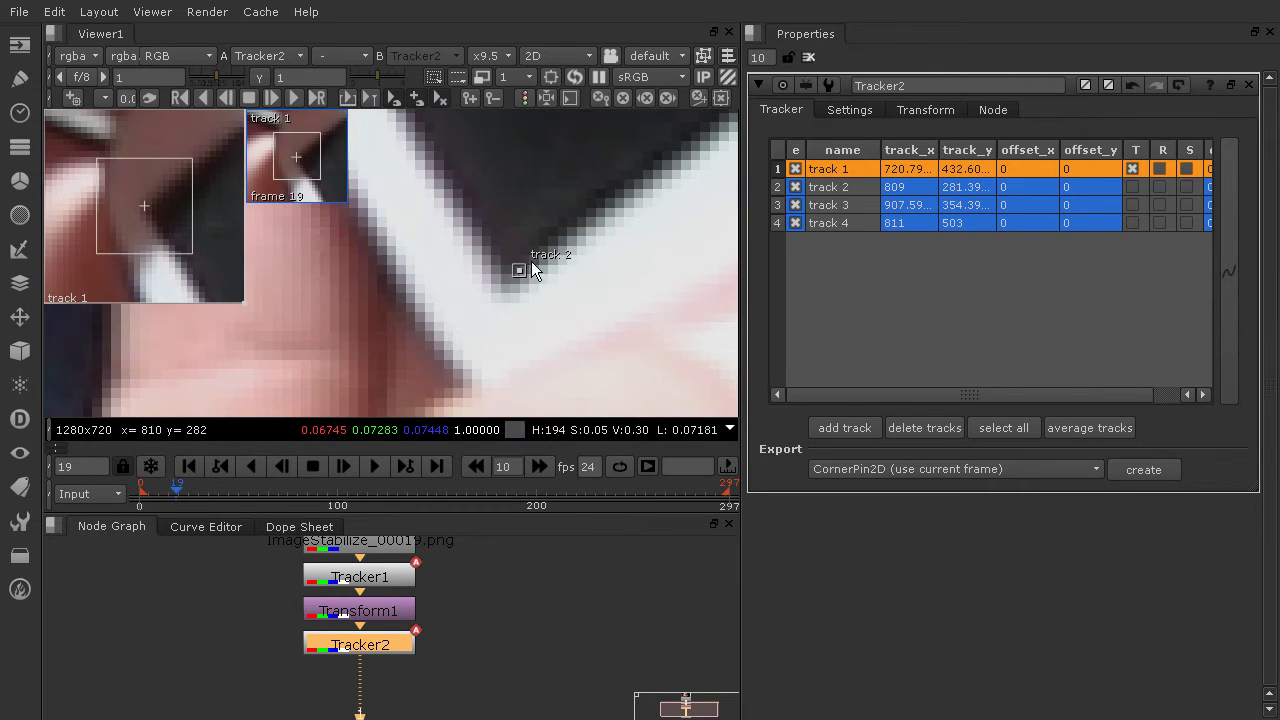
{"action": "left_click", "coordinate": [517, 269]}
{"action": "scroll", "coordinate": [545, 272], "scroll_direction": "down", "scroll_amount": 3}
{"action": "scroll", "coordinate": [591, 243], "scroll_direction": "down", "scroll_amount": 1}
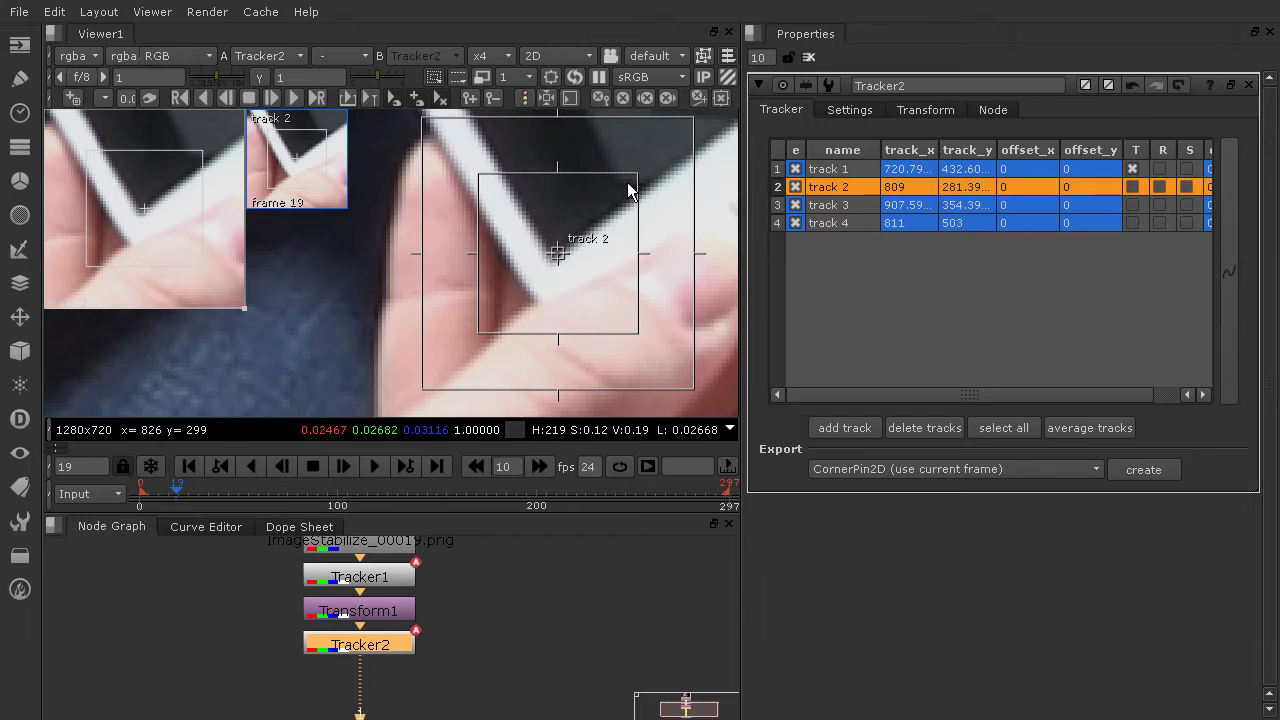
{"action": "left_click_drag", "start_coordinate": [634, 175], "coordinate": [558, 259]}
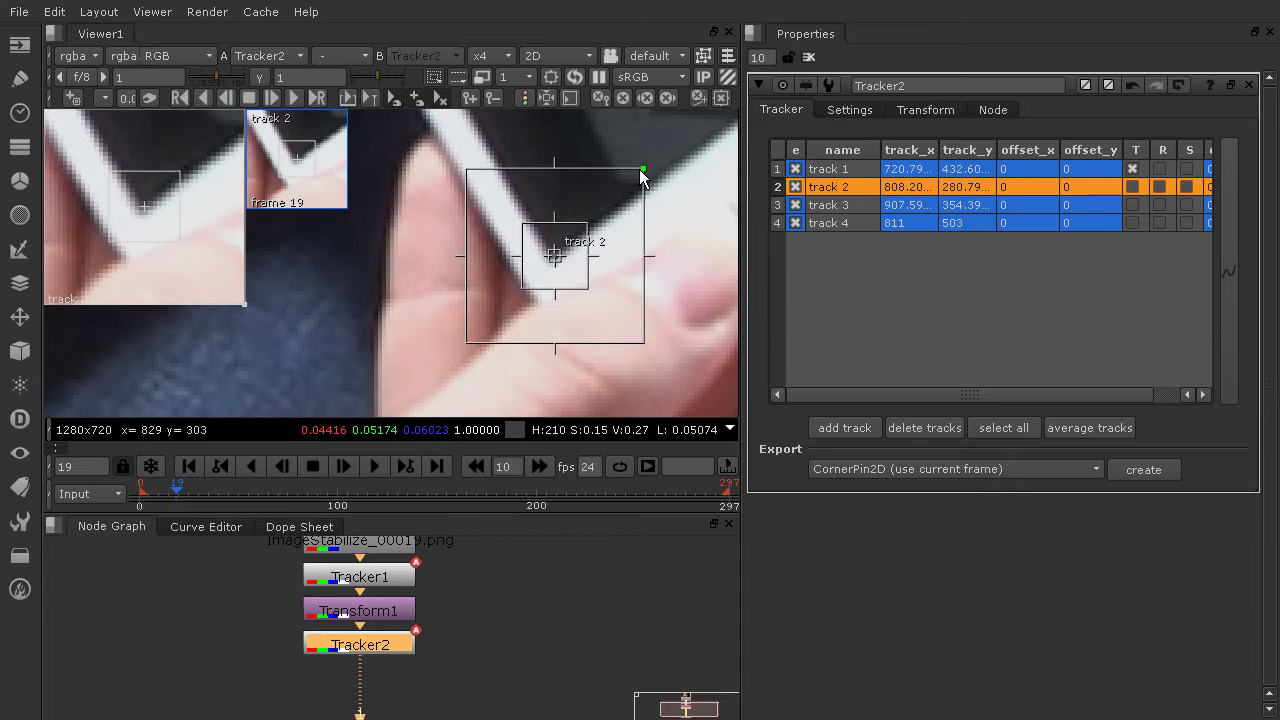
{"action": "left_click_drag", "start_coordinate": [638, 164], "coordinate": [620, 190]}
Step: Shrink track 3's pattern and search areas around its corner at about 907.6, 354.4
{"action": "middle_click_drag", "start_coordinate": [648, 176], "coordinate": [440, 269]}
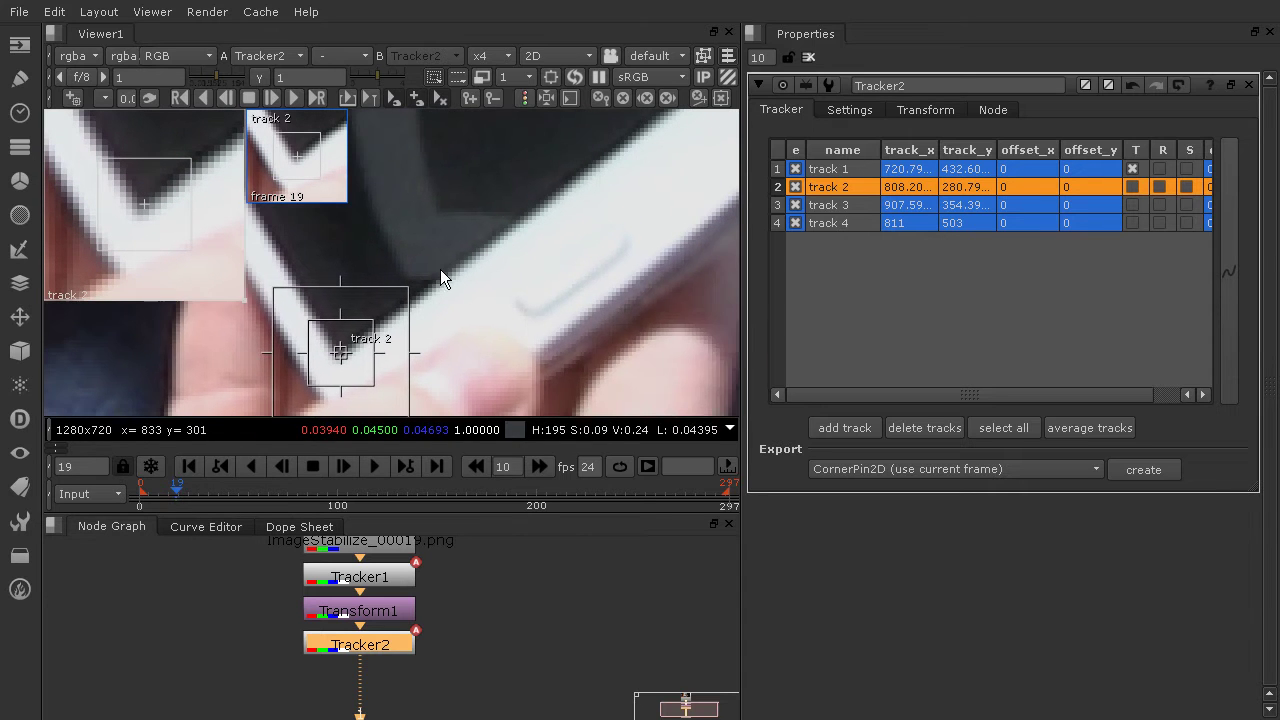
{"action": "middle_click_drag", "start_coordinate": [605, 160], "coordinate": [404, 329]}
{"action": "left_click", "coordinate": [534, 219]}
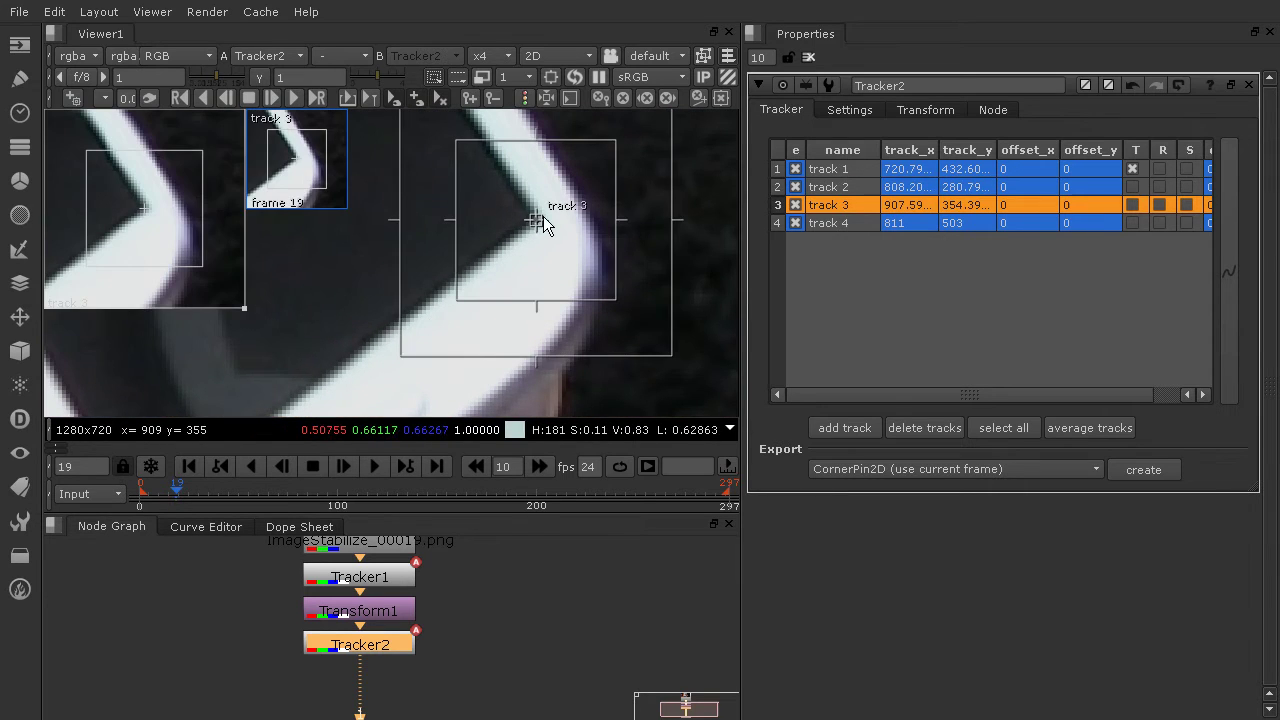
{"action": "scroll", "coordinate": [534, 219], "scroll_direction": "up", "scroll_amount": 1}
{"action": "mouse_move", "coordinate": [627, 129]}
{"action": "left_mouse_down"}
{"action": "mouse_move", "coordinate": [594, 177]}
{"action": "mouse_move", "coordinate": [586, 106]}
{"action": "mouse_move", "coordinate": [562, 208]}
{"action": "mouse_move", "coordinate": [575, 181]}
{"action": "left_mouse_up"}
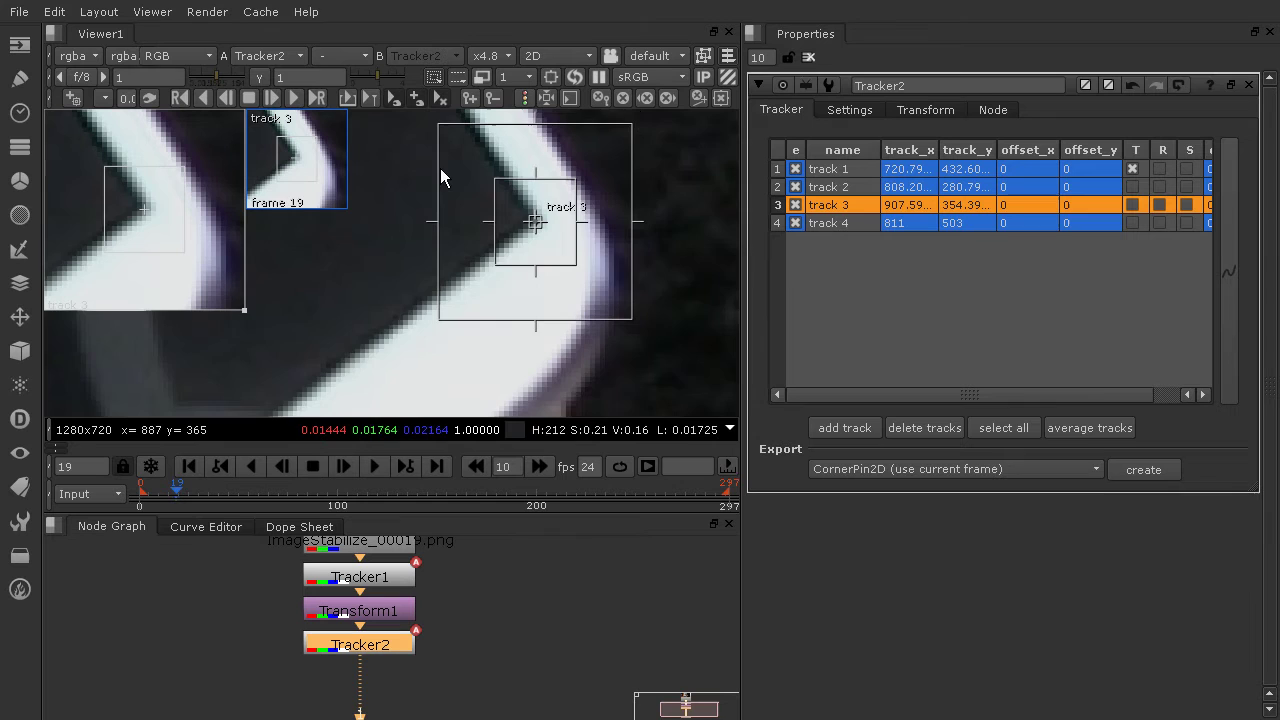
Step: Shrink track 4's pattern and search areas around its corner at about 811, 503
{"action": "middle_click_drag", "start_coordinate": [440, 168], "coordinate": [631, 276]}
{"action": "middle_click_drag", "start_coordinate": [547, 172], "coordinate": [636, 366]}
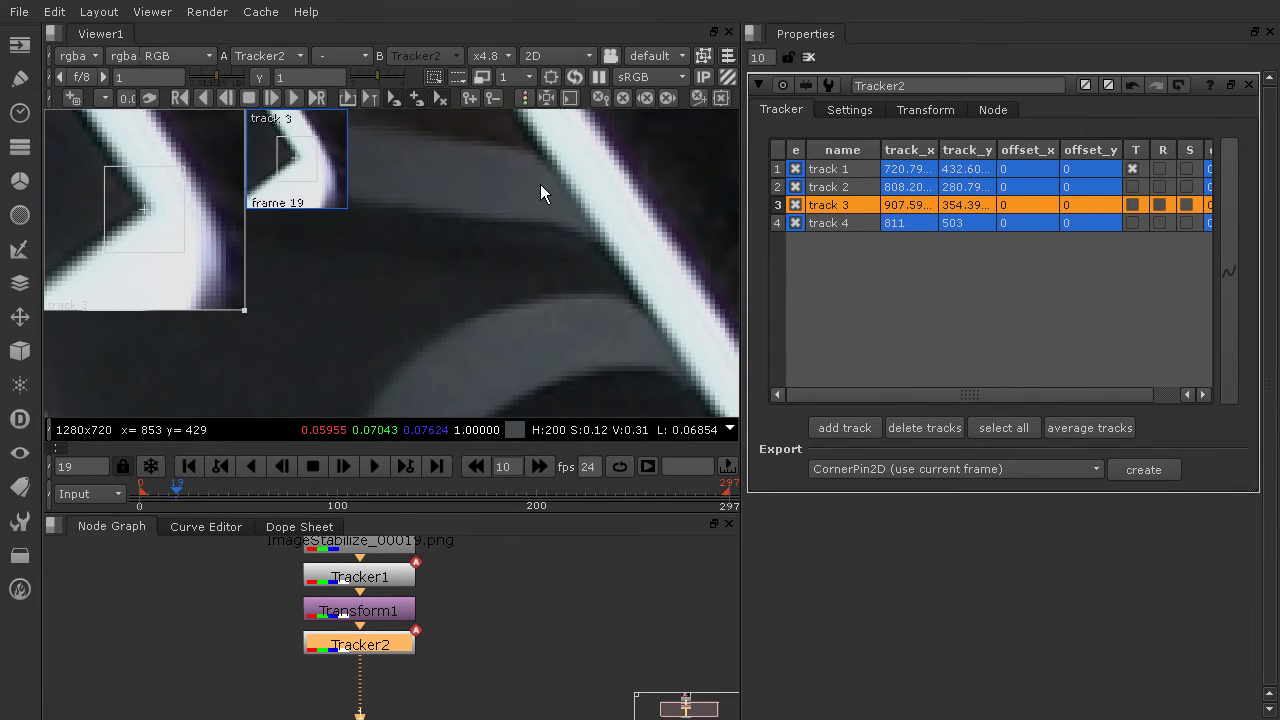
{"action": "mouse_move", "coordinate": [540, 184]}
{"action": "middle_mouse_down"}
{"action": "mouse_move", "coordinate": [630, 359]}
{"action": "mouse_move", "coordinate": [587, 271]}
{"action": "middle_mouse_up"}
{"action": "left_click", "coordinate": [570, 205]}
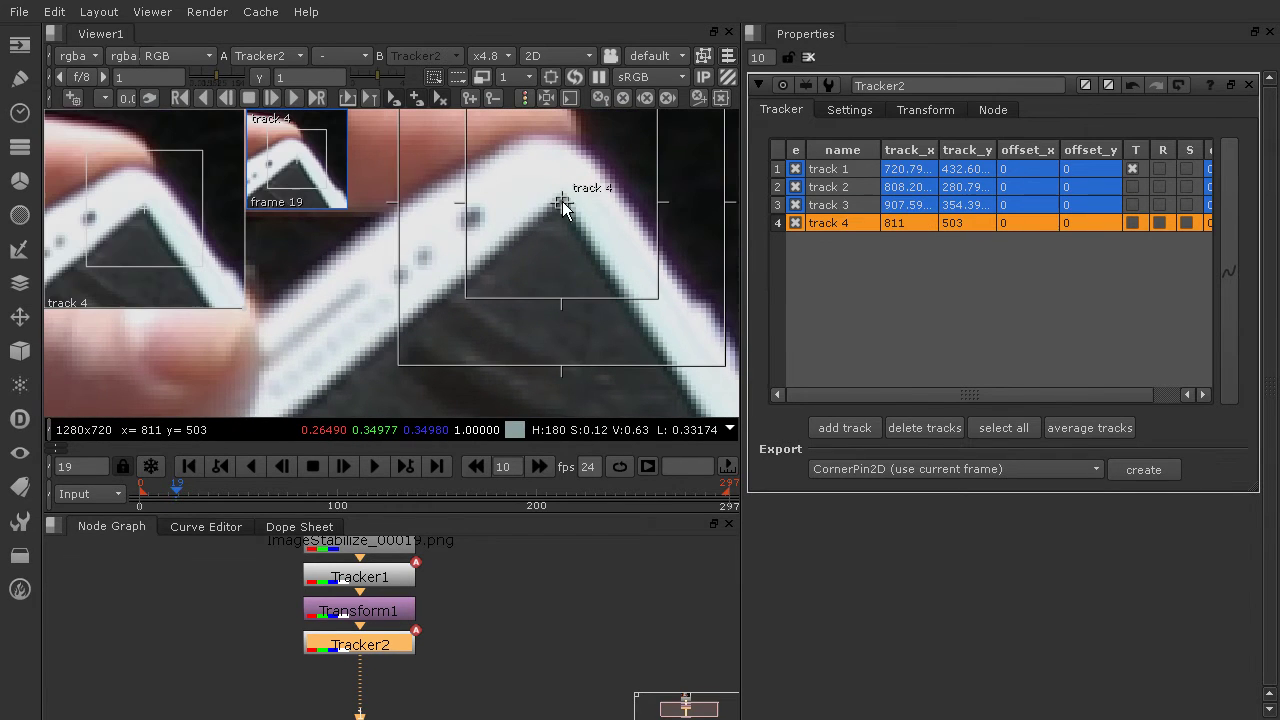
{"action": "scroll", "coordinate": [625, 237], "scroll_direction": "down", "scroll_amount": 1}
{"action": "scroll", "coordinate": [656, 190], "scroll_direction": "down", "scroll_amount": 1}
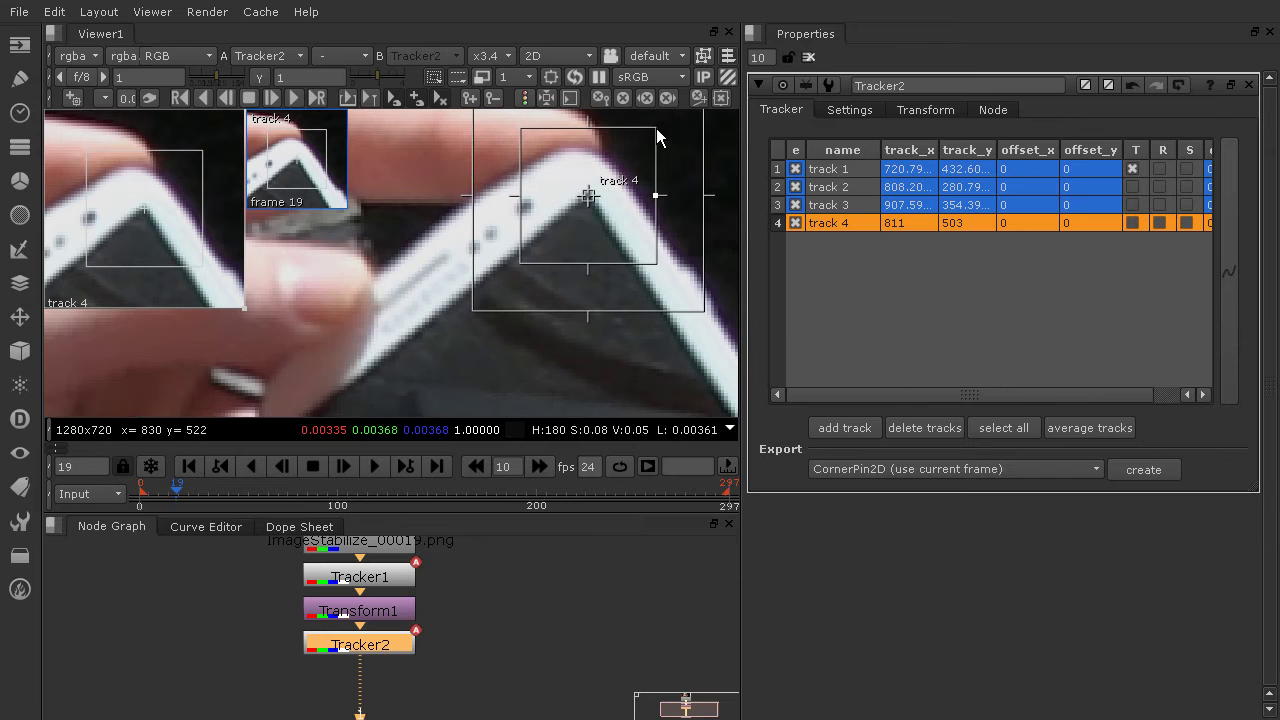
{"action": "left_click_drag", "start_coordinate": [657, 137], "coordinate": [618, 181]}
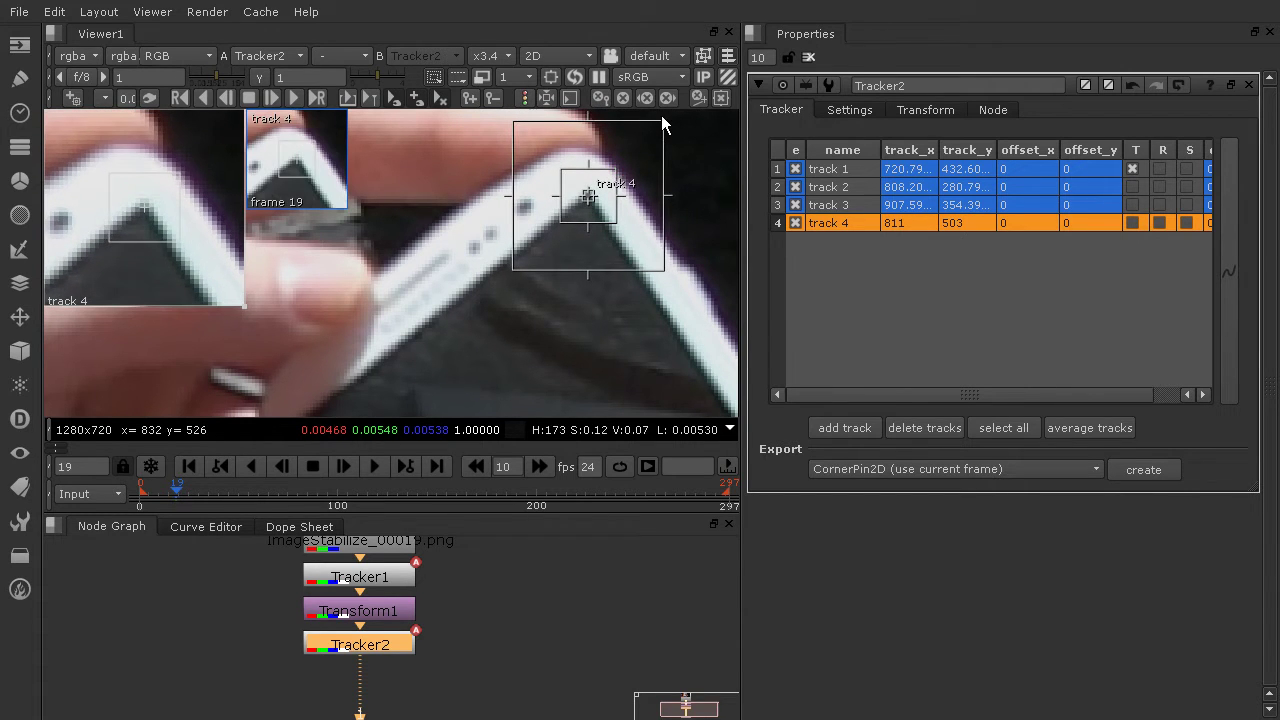
{"action": "left_click_drag", "start_coordinate": [664, 123], "coordinate": [650, 146]}
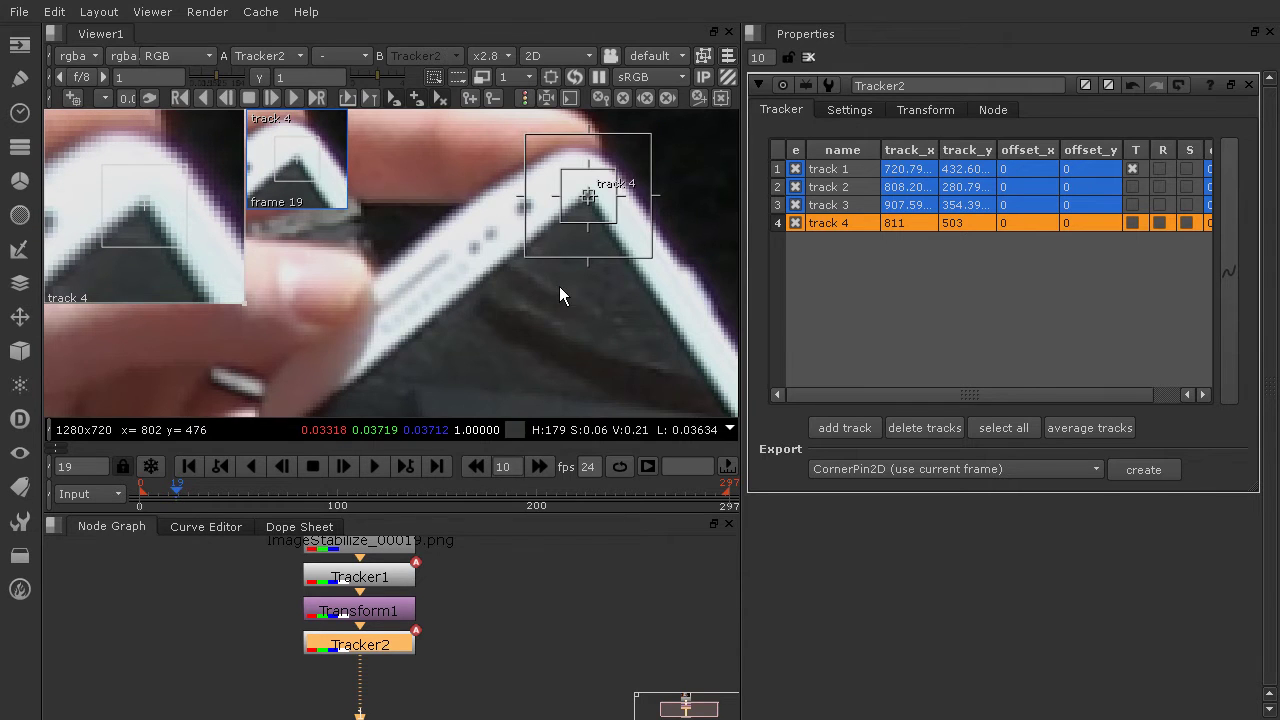
{"action": "scroll", "coordinate": [560, 288], "scroll_direction": "down", "scroll_amount": 2}
{"action": "scroll", "coordinate": [585, 270], "scroll_direction": "down", "scroll_amount": 3}
{"action": "middle_click_drag", "start_coordinate": [543, 208], "coordinate": [519, 174]}
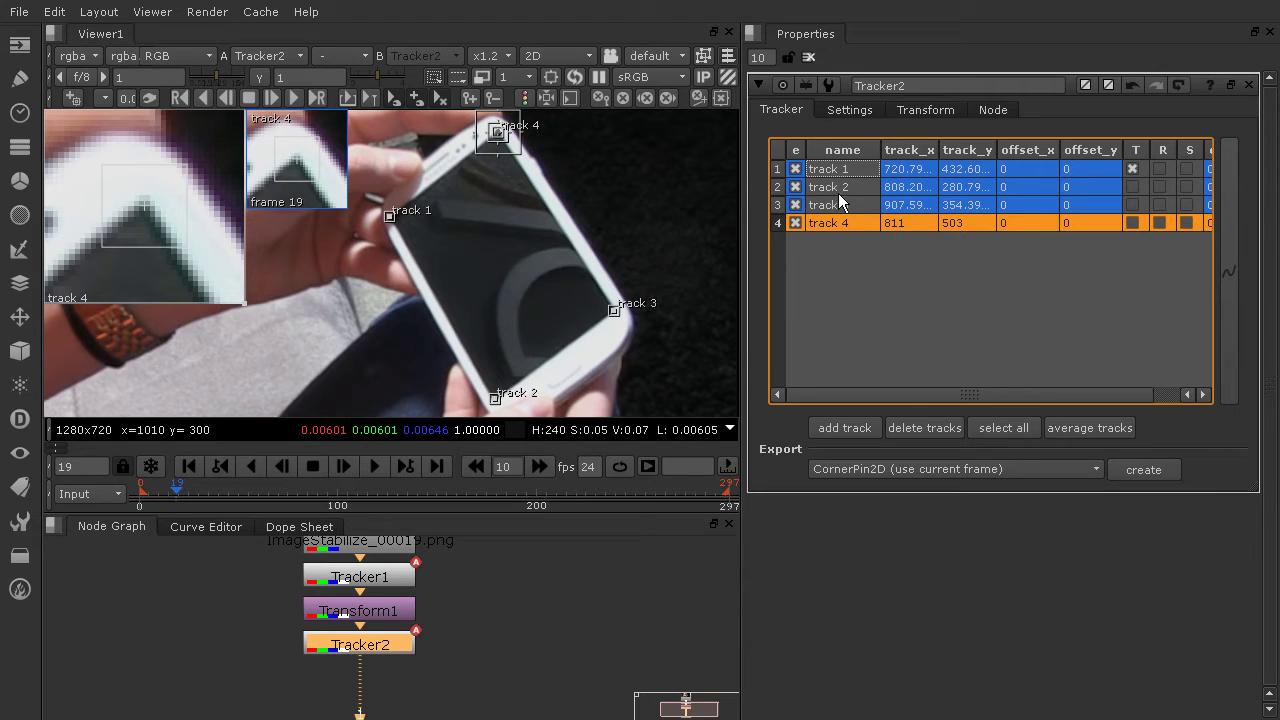
Step: Select all four tracks and track them forward to the final frame, 297
{"action": "left_click_drag", "start_coordinate": [840, 175], "coordinate": [841, 228]}
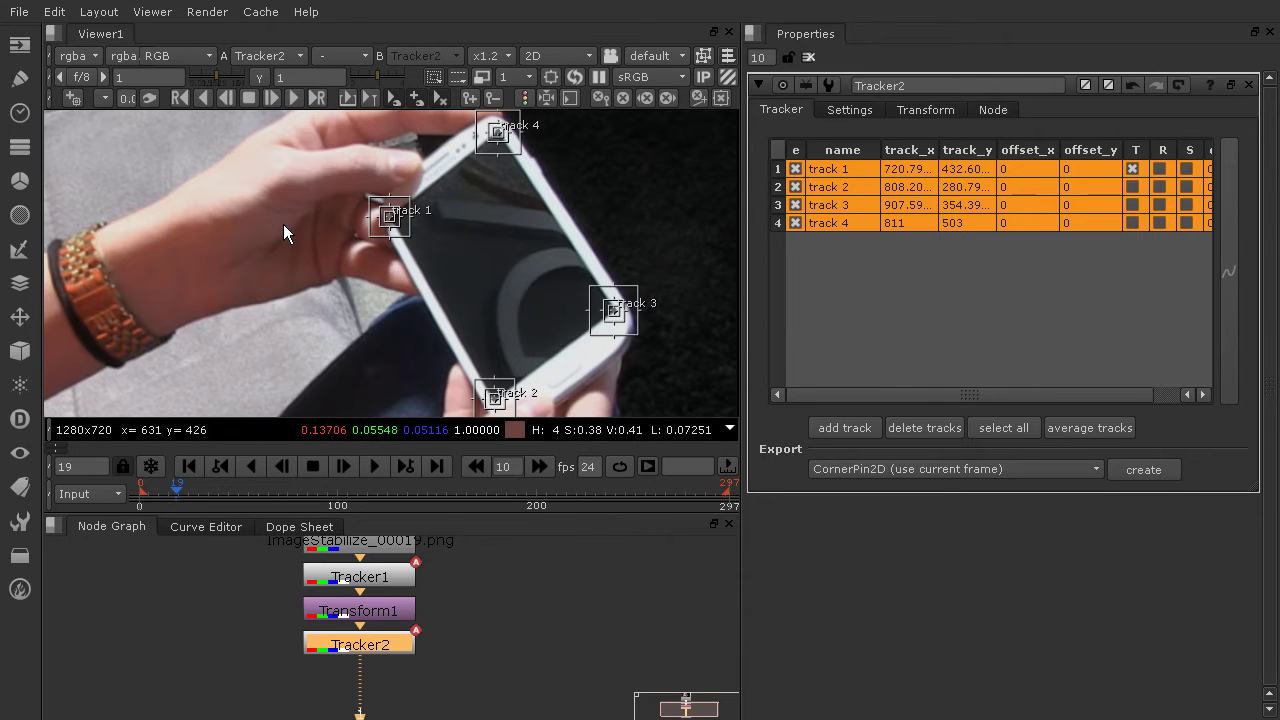
{"action": "left_click", "coordinate": [291, 96]}
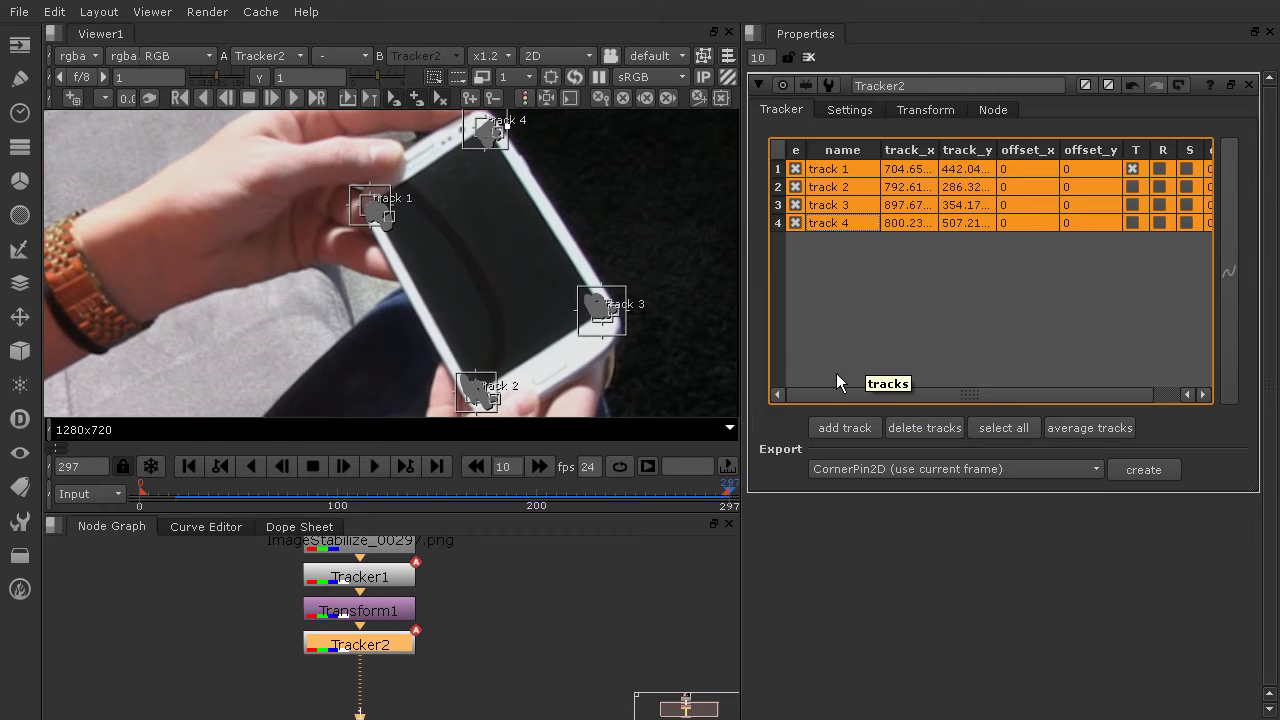
Step: Select only track 4 in the Tracker track list
{"action": "left_click", "coordinate": [670, 545]}
{"action": "left_click", "coordinate": [875, 290]}
{"action": "left_click", "coordinate": [829, 170]}
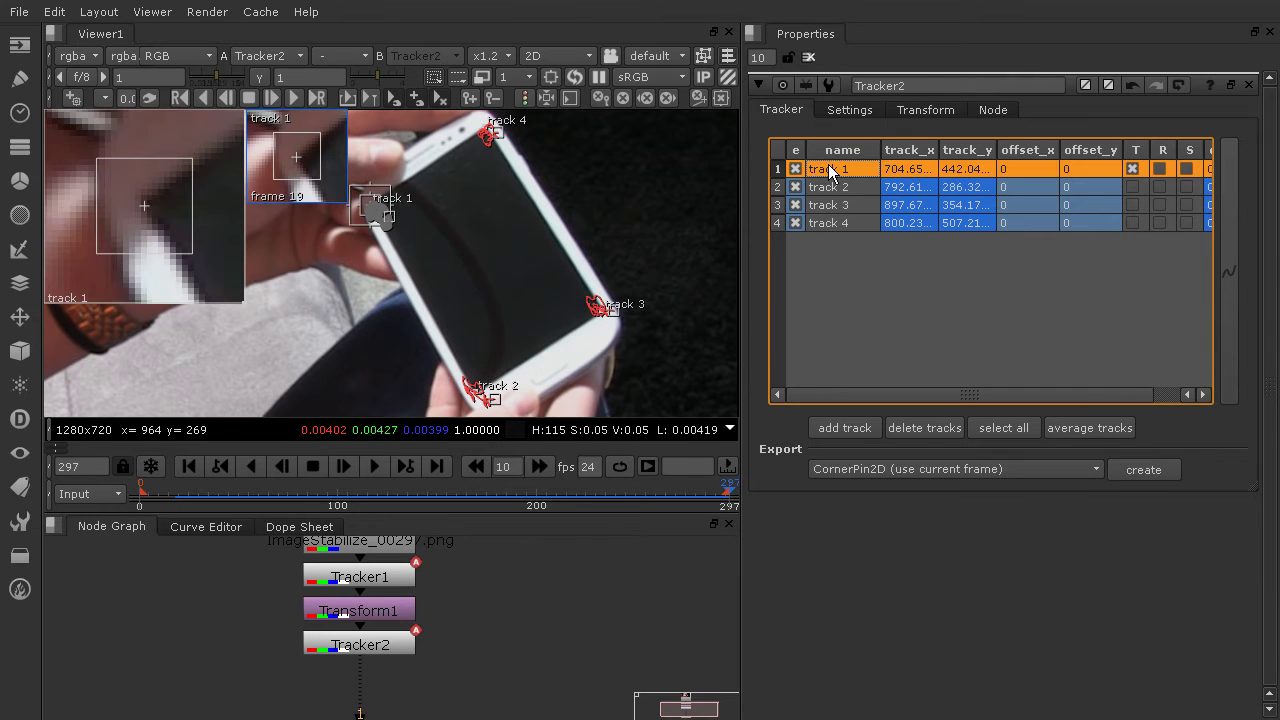
{"action": "left_click", "coordinate": [876, 280]}
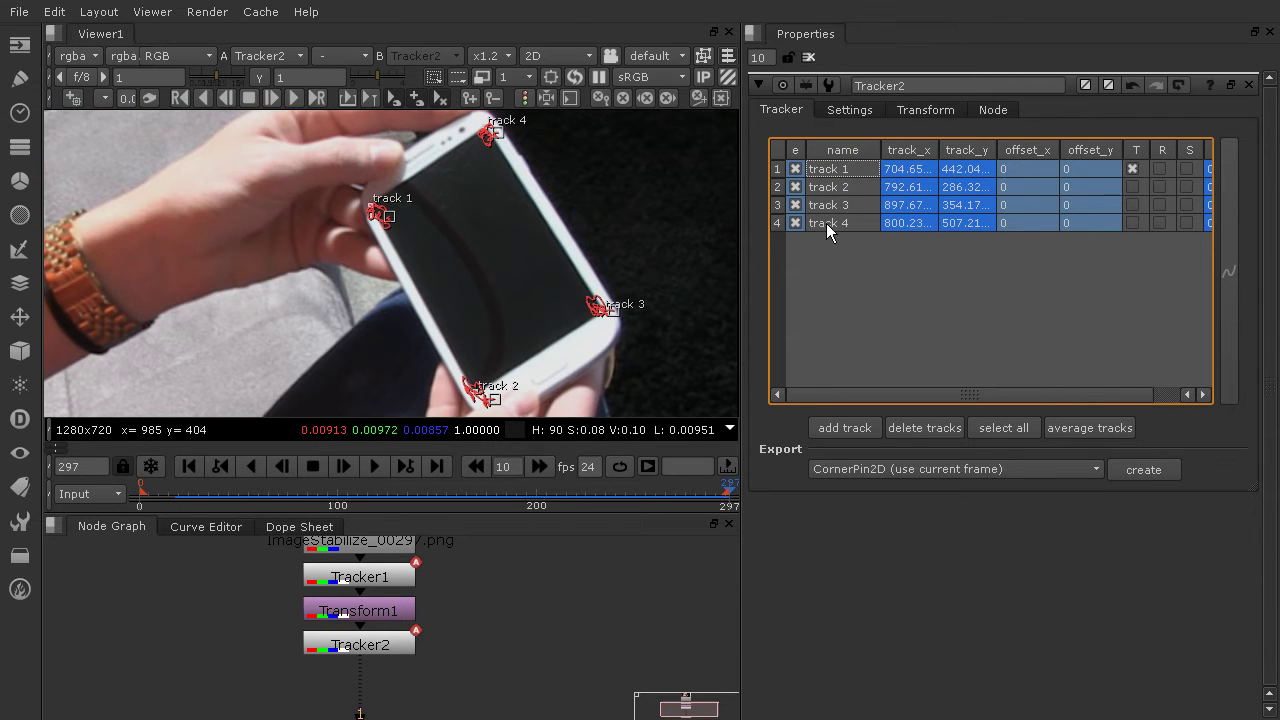
{"action": "left_click", "coordinate": [828, 223]}
Step: Re-key track 4 on the phone corner at frame 297, then scrub back to frame 170
{"action": "scroll", "coordinate": [450, 135], "scroll_direction": "up", "scroll_amount": 4}
{"action": "scroll", "coordinate": [418, 158], "scroll_direction": "up", "scroll_amount": 3}
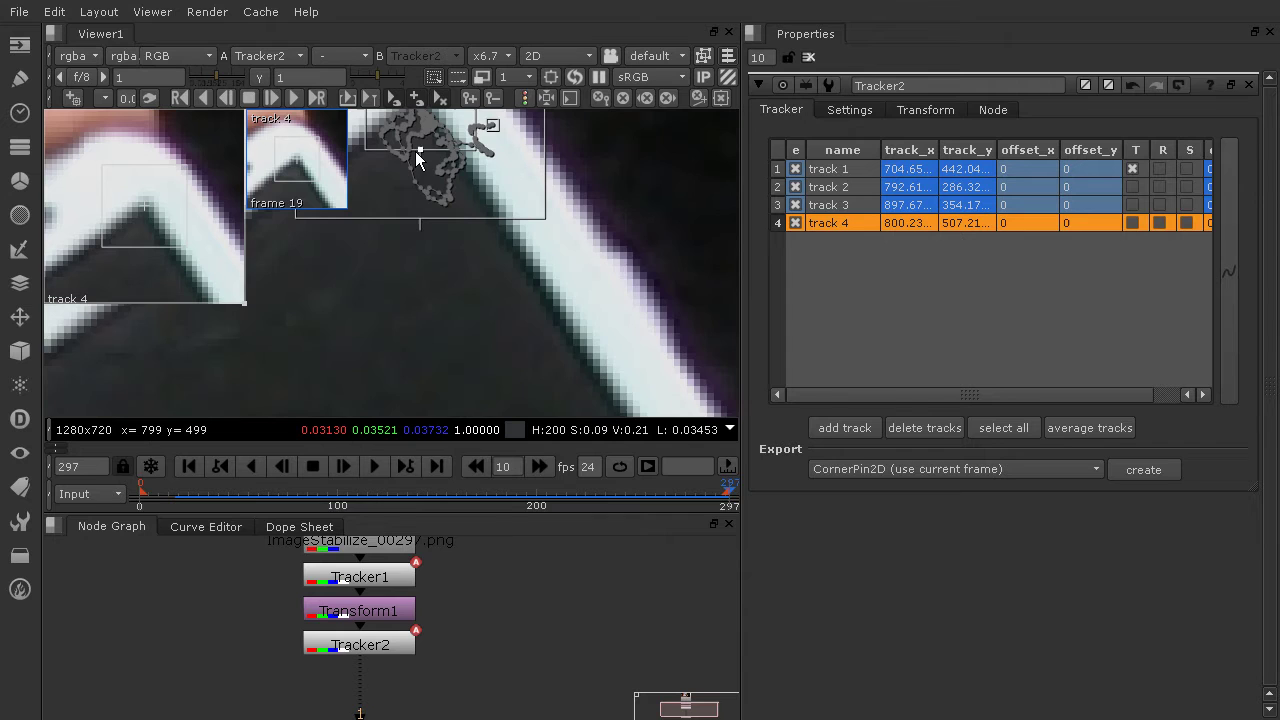
{"action": "left_click_drag", "start_coordinate": [418, 158], "coordinate": [574, 298]}
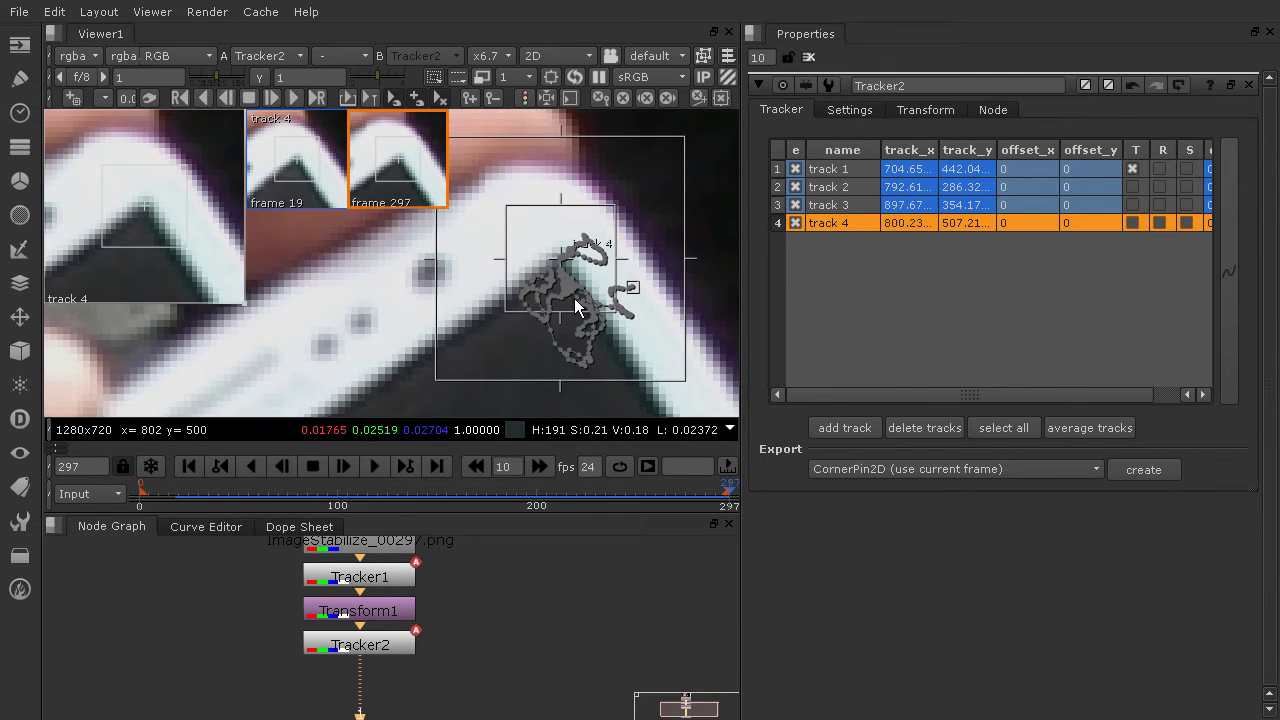
{"action": "left_click", "coordinate": [723, 495]}
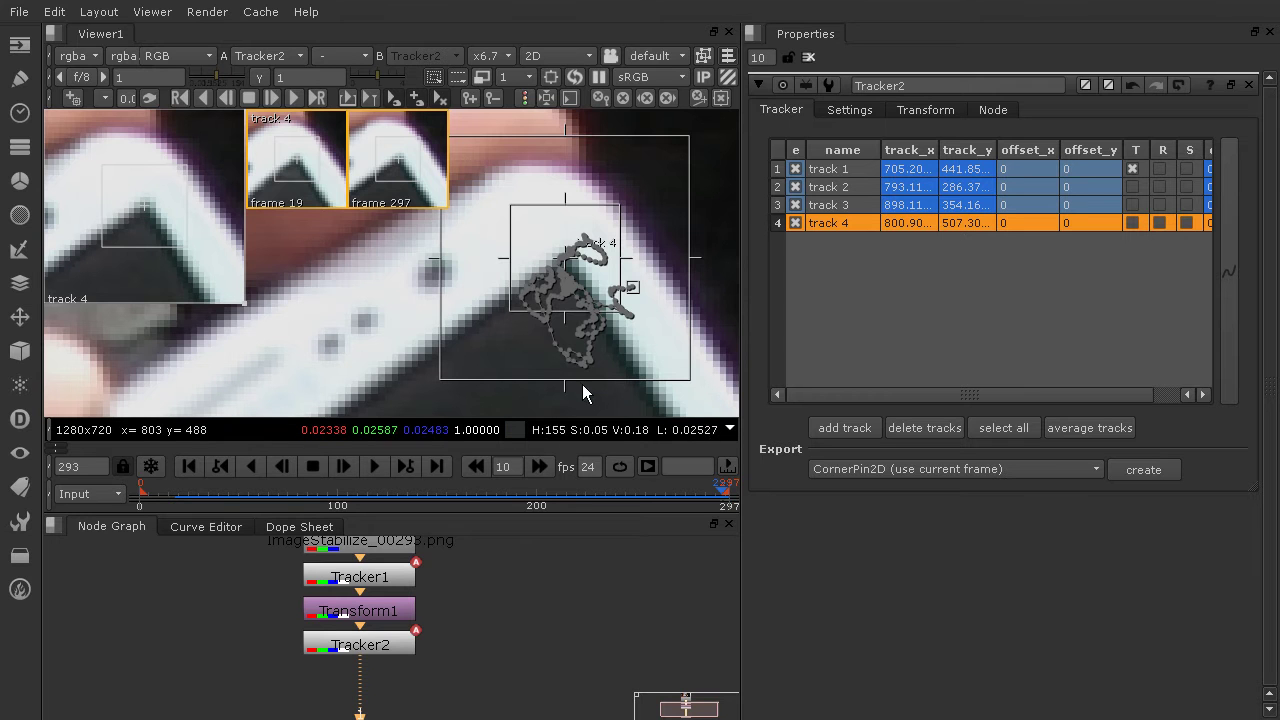
{"action": "mouse_move", "coordinate": [723, 484]}
{"action": "left_mouse_down"}
{"action": "mouse_move", "coordinate": [579, 507]}
{"action": "mouse_move", "coordinate": [443, 503]}
{"action": "mouse_move", "coordinate": [477, 502]}
{"action": "left_mouse_up"}
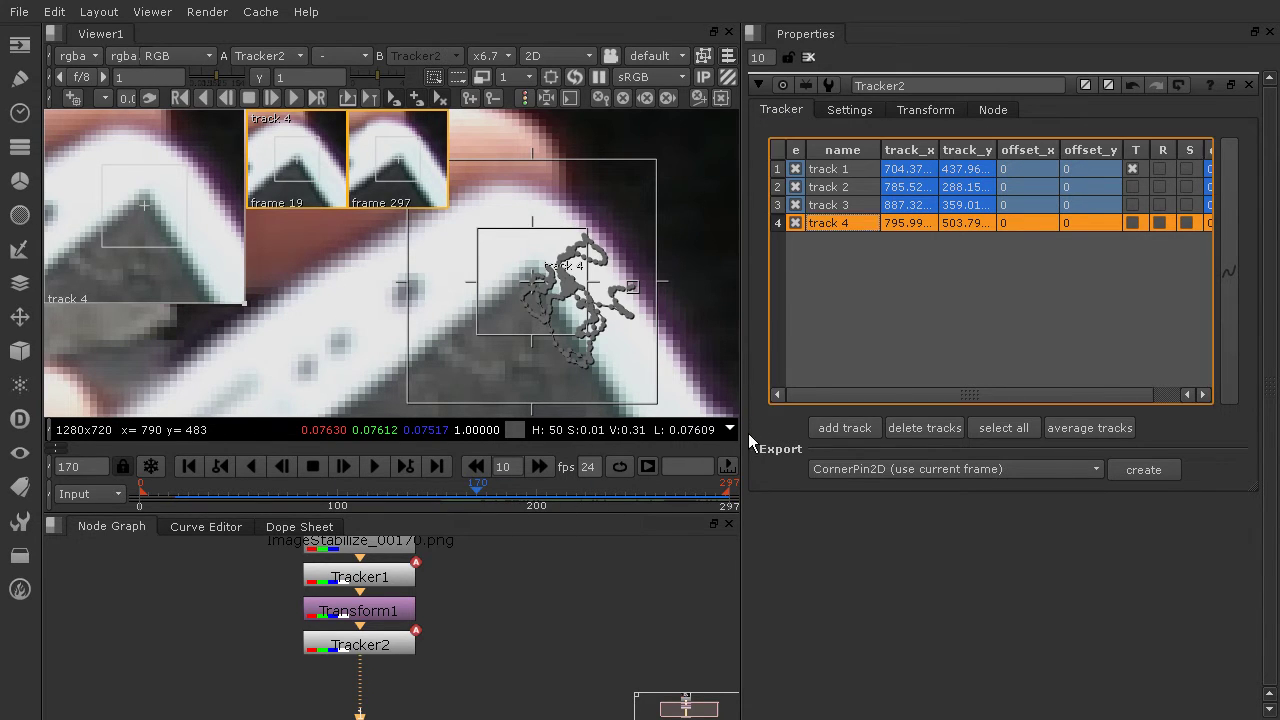
Step: Clear track 4 before frame 170, re-key it there, and step-track back, correcting at frame 164
{"action": "left_click", "coordinate": [645, 98]}
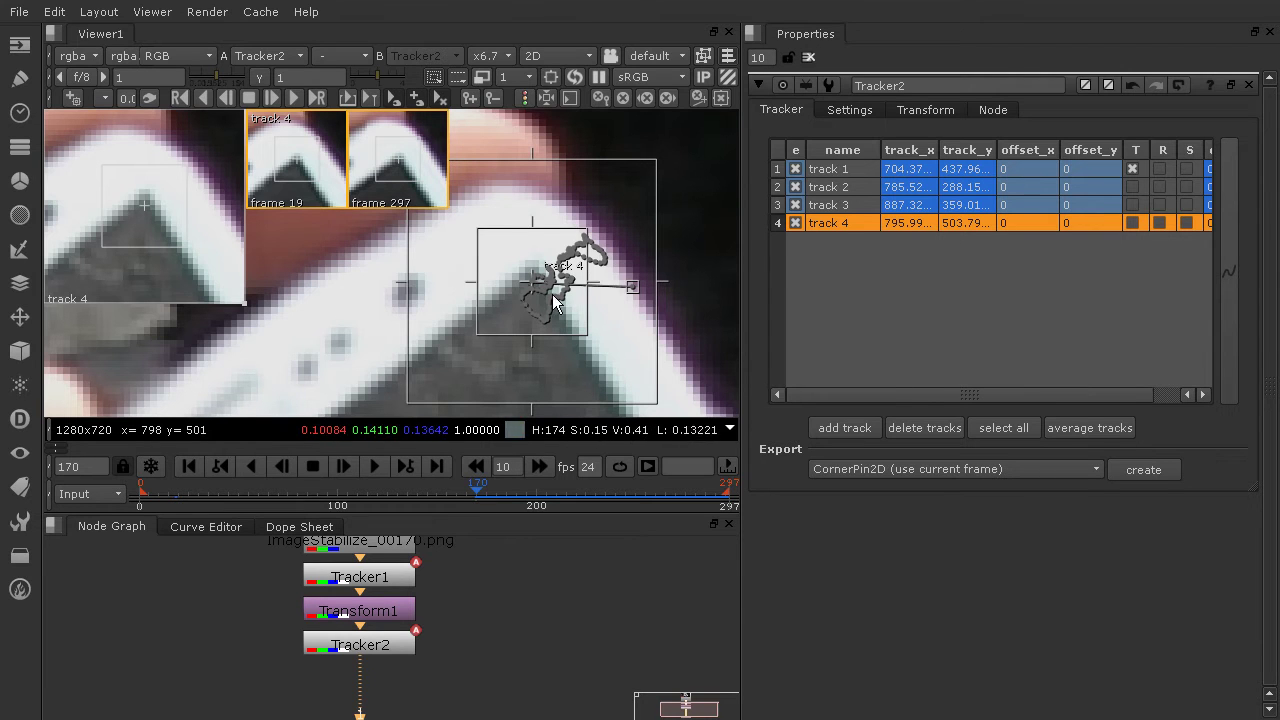
{"action": "left_click_drag", "start_coordinate": [528, 282], "coordinate": [527, 279]}
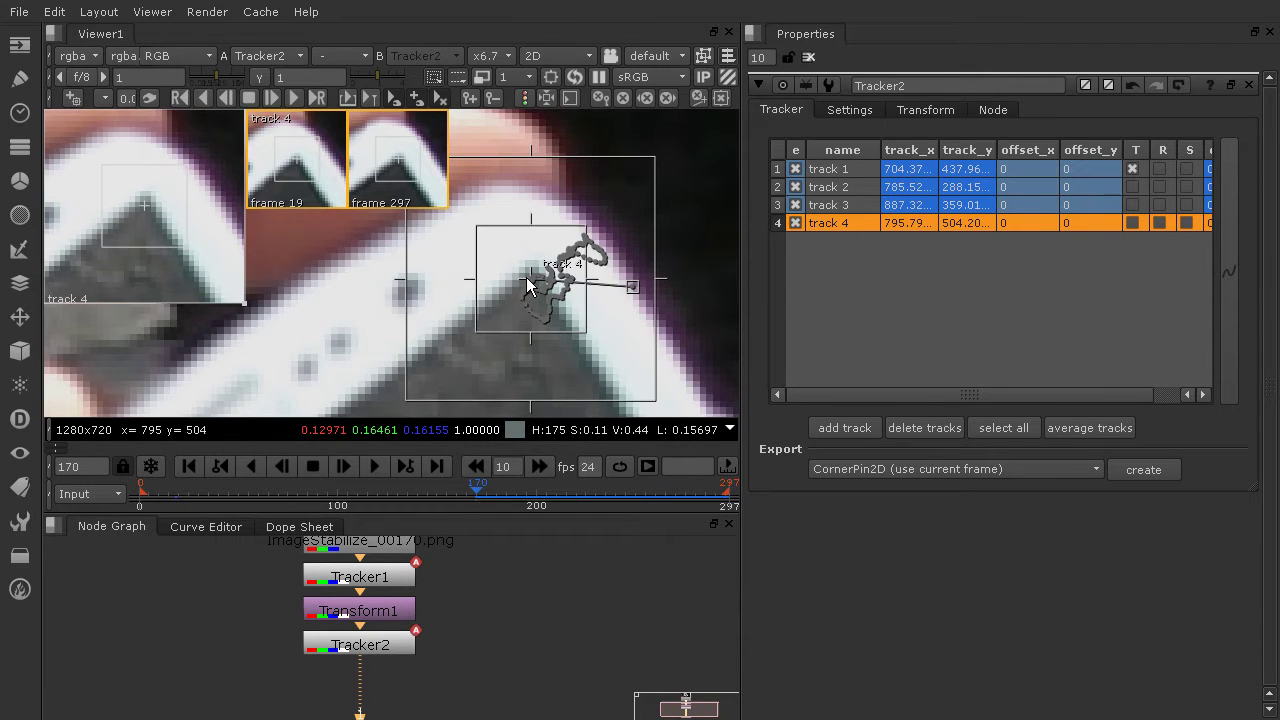
{"action": "left_click", "coordinate": [506, 338]}
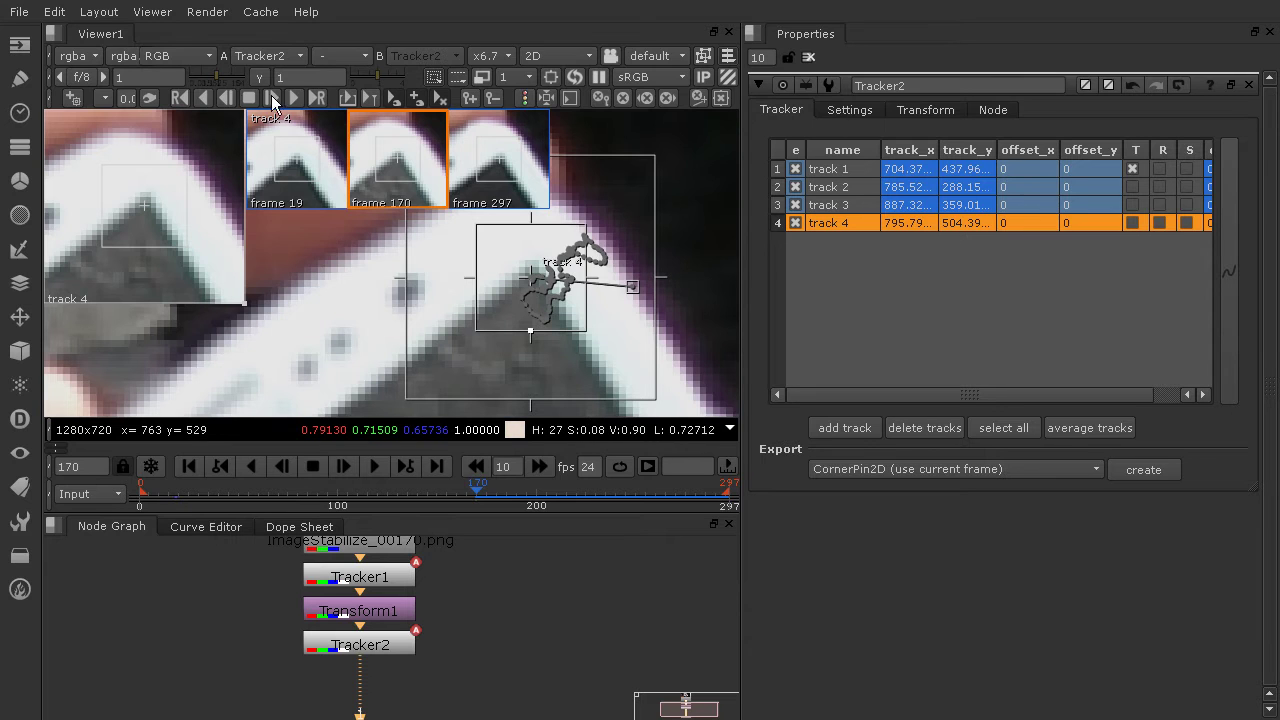
{"action": "left_click", "coordinate": [229, 97]}
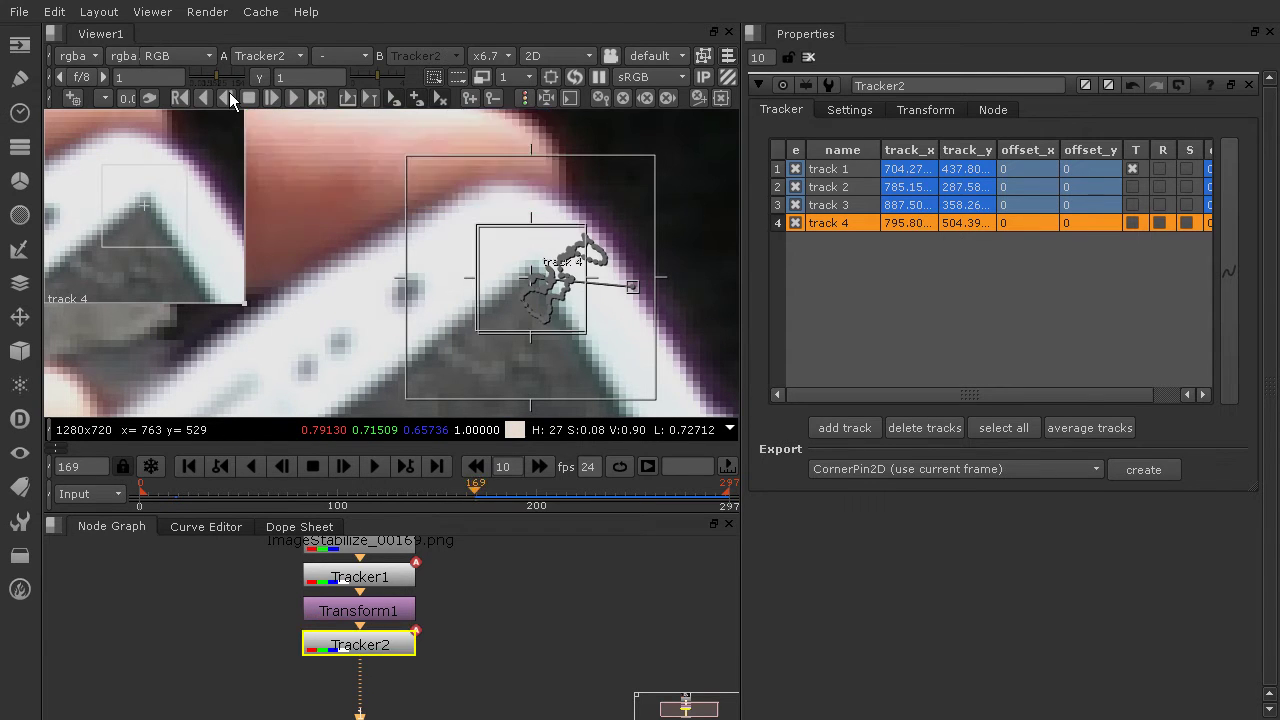
{"action": "left_click", "coordinate": [229, 92]}
{"action": "left_click", "coordinate": [229, 92]}
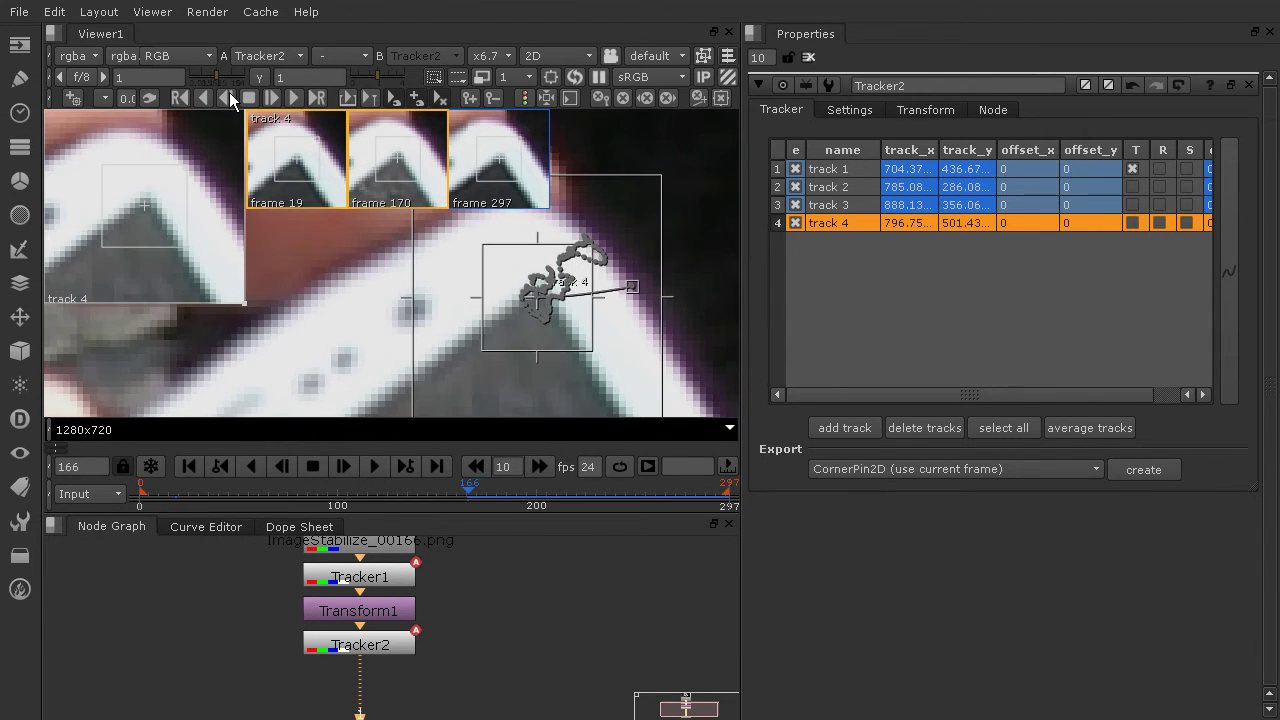
{"action": "left_click", "coordinate": [229, 92]}
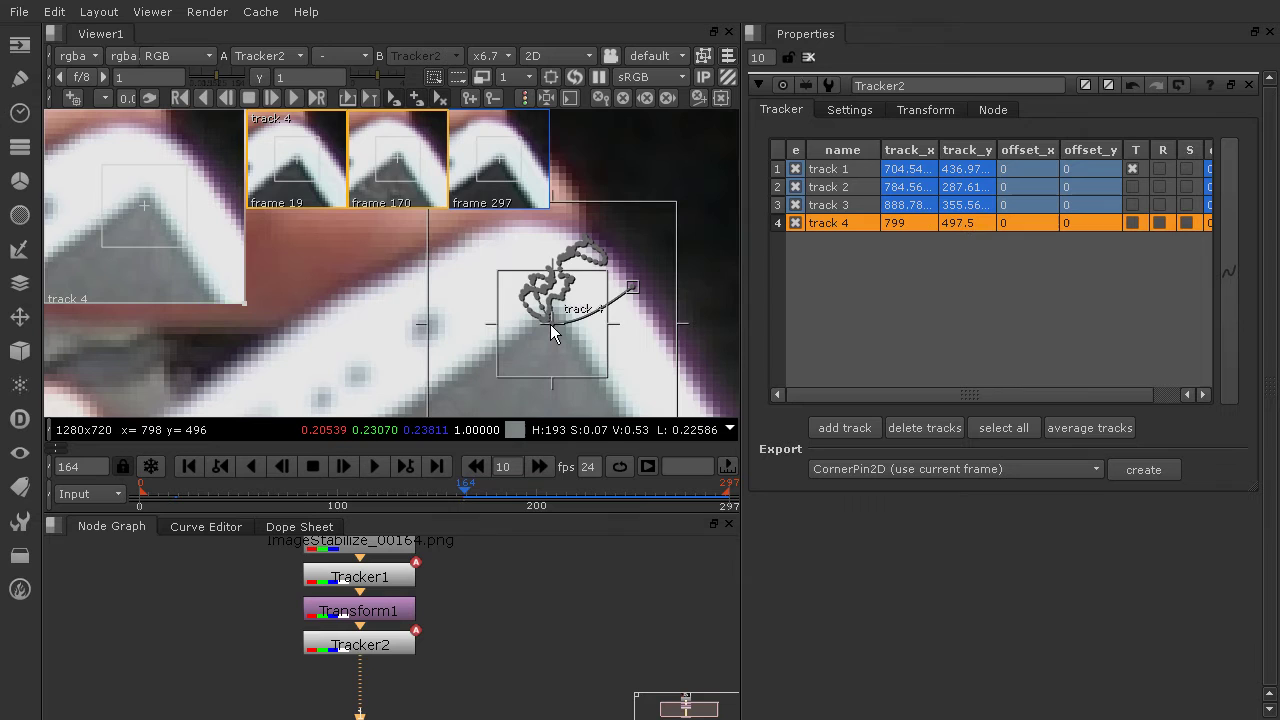
{"action": "left_click_drag", "start_coordinate": [551, 323], "coordinate": [551, 321]}
Step: Step-track track 4 back to frame 155, correcting its position at frames 163 and 155
{"action": "left_click", "coordinate": [226, 98]}
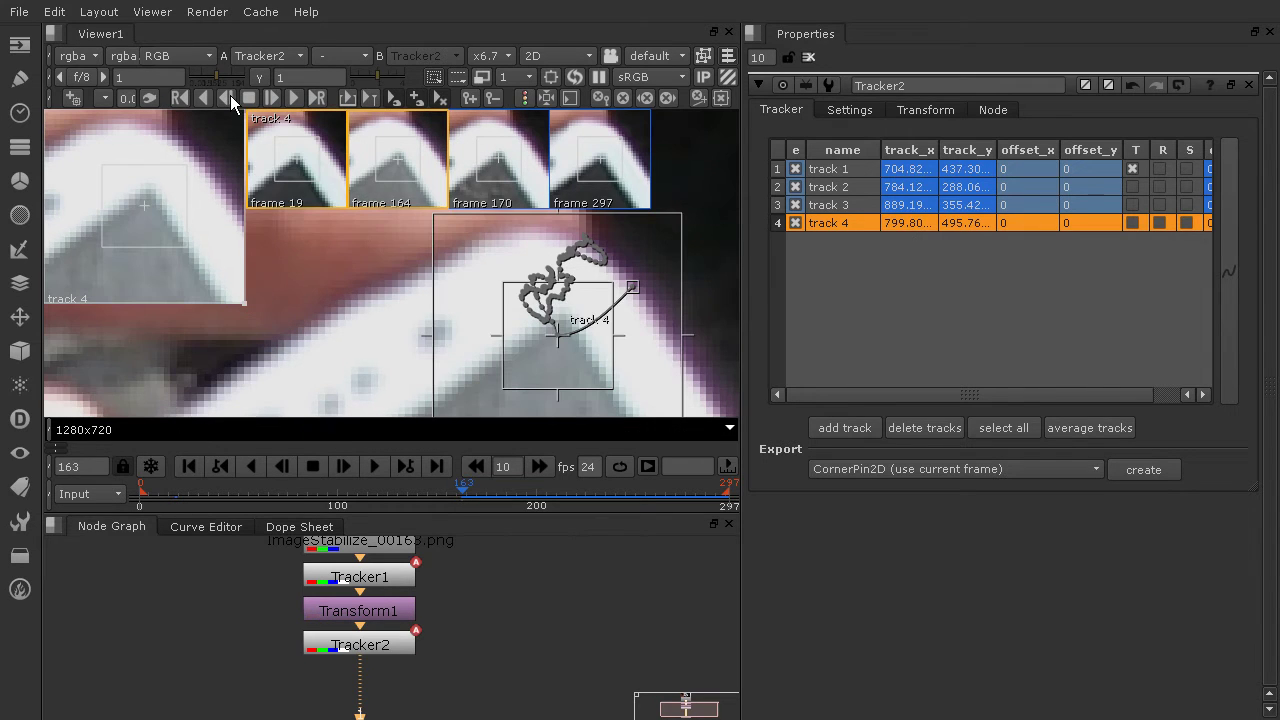
{"action": "left_click_drag", "start_coordinate": [560, 339], "coordinate": [561, 339]}
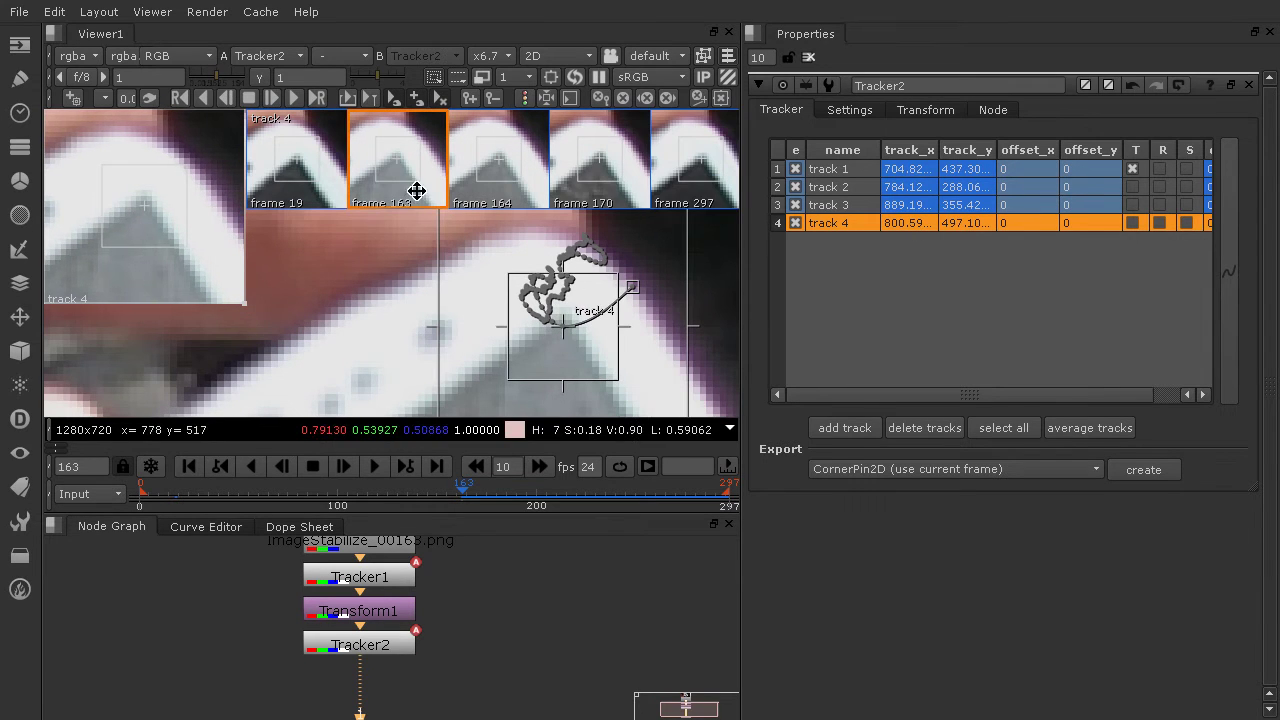
{"action": "left_click", "coordinate": [226, 98]}
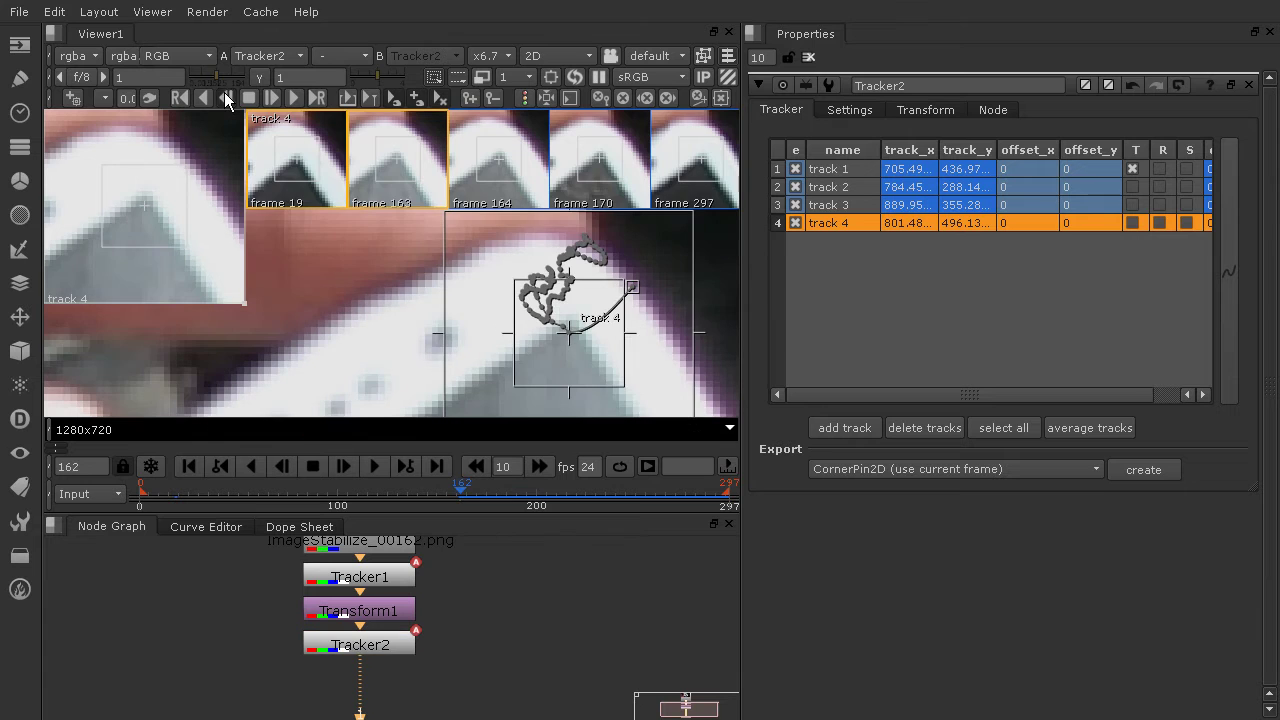
{"action": "left_click", "coordinate": [226, 98]}
{"action": "left_click", "coordinate": [228, 100]}
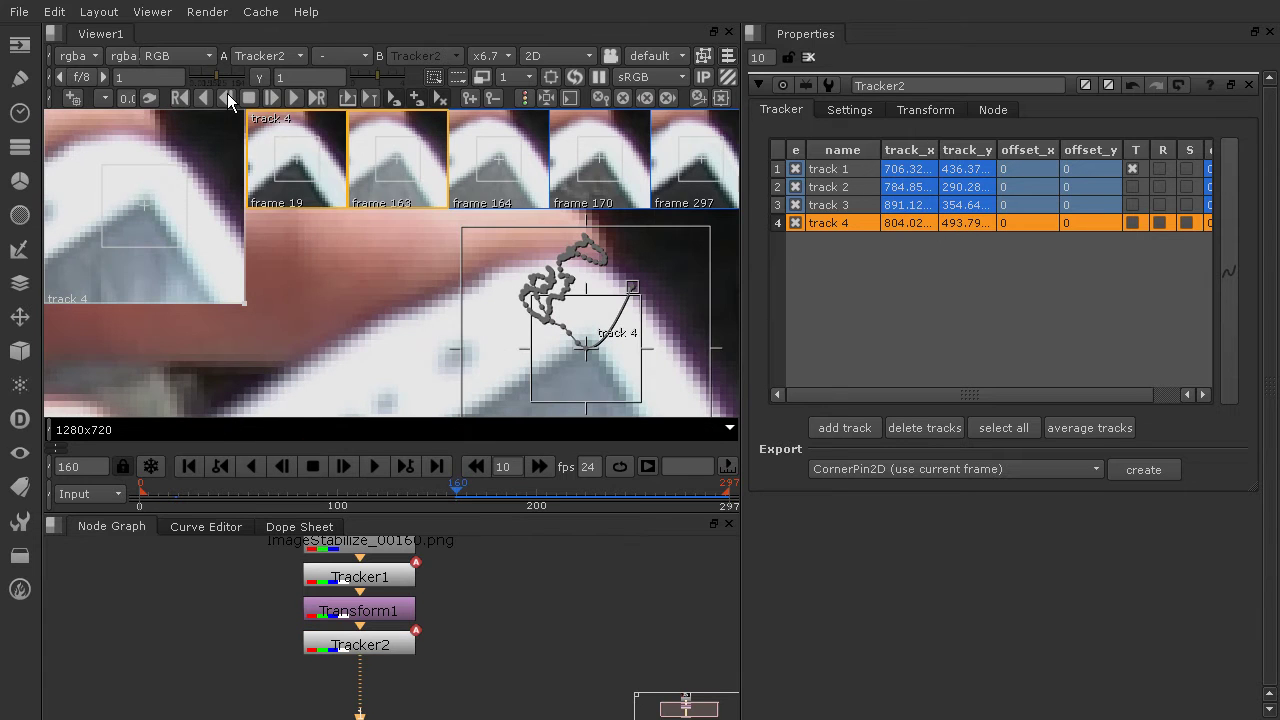
{"action": "left_click", "coordinate": [228, 98]}
{"action": "left_click", "coordinate": [228, 98]}
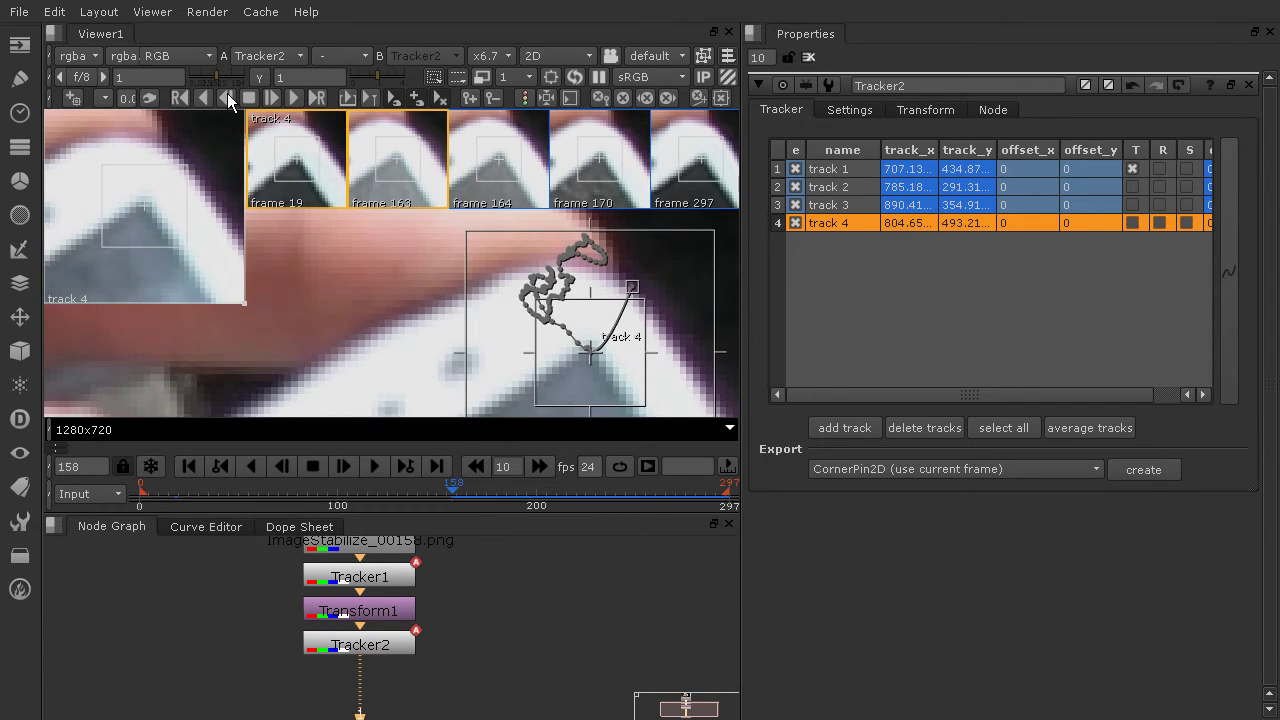
{"action": "left_click", "coordinate": [228, 98]}
{"action": "left_click", "coordinate": [228, 98]}
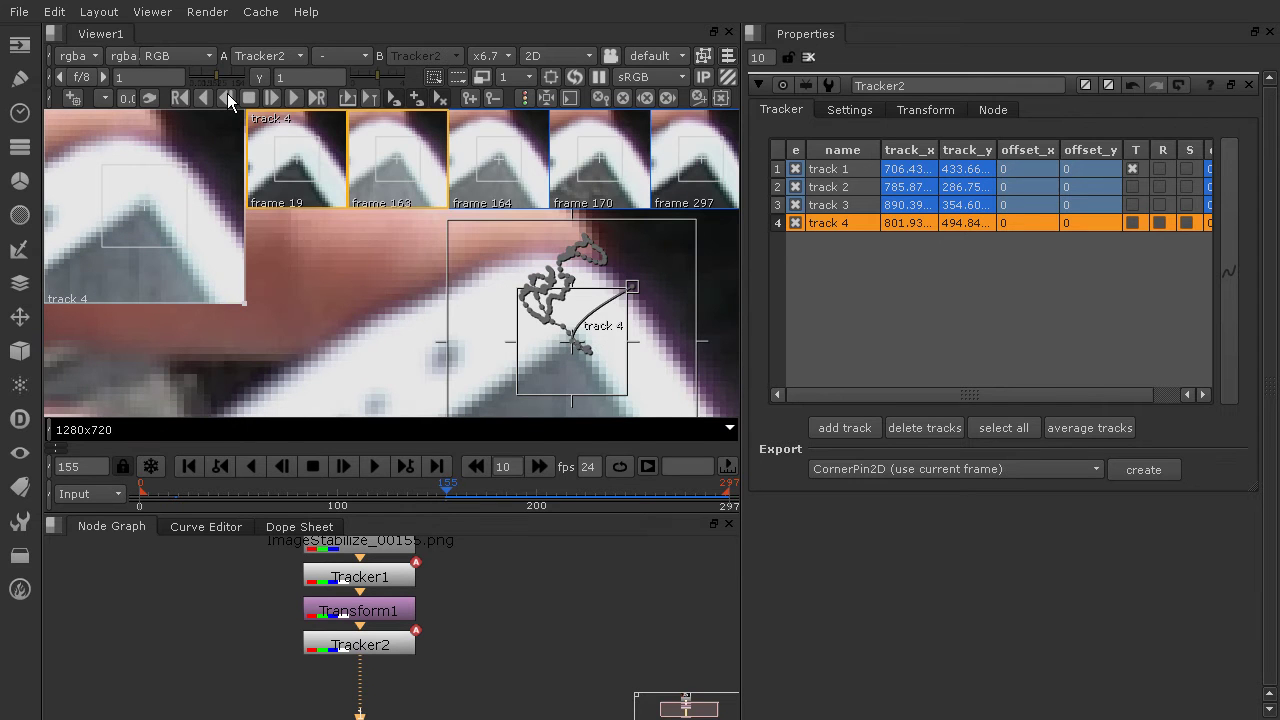
{"action": "left_click_drag", "start_coordinate": [573, 345], "coordinate": [574, 349]}
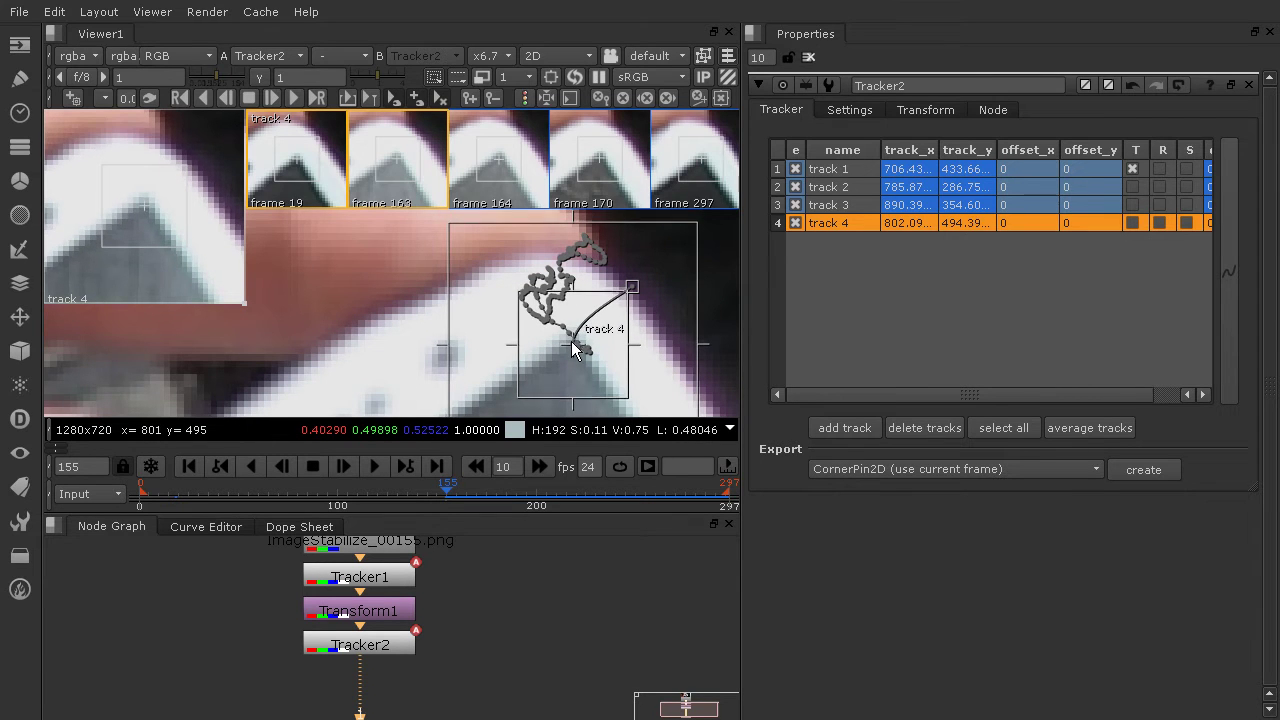
Step: Step-track track 4 back to frame 144, correcting its position at frames 153 and 150
{"action": "left_click", "coordinate": [229, 99]}
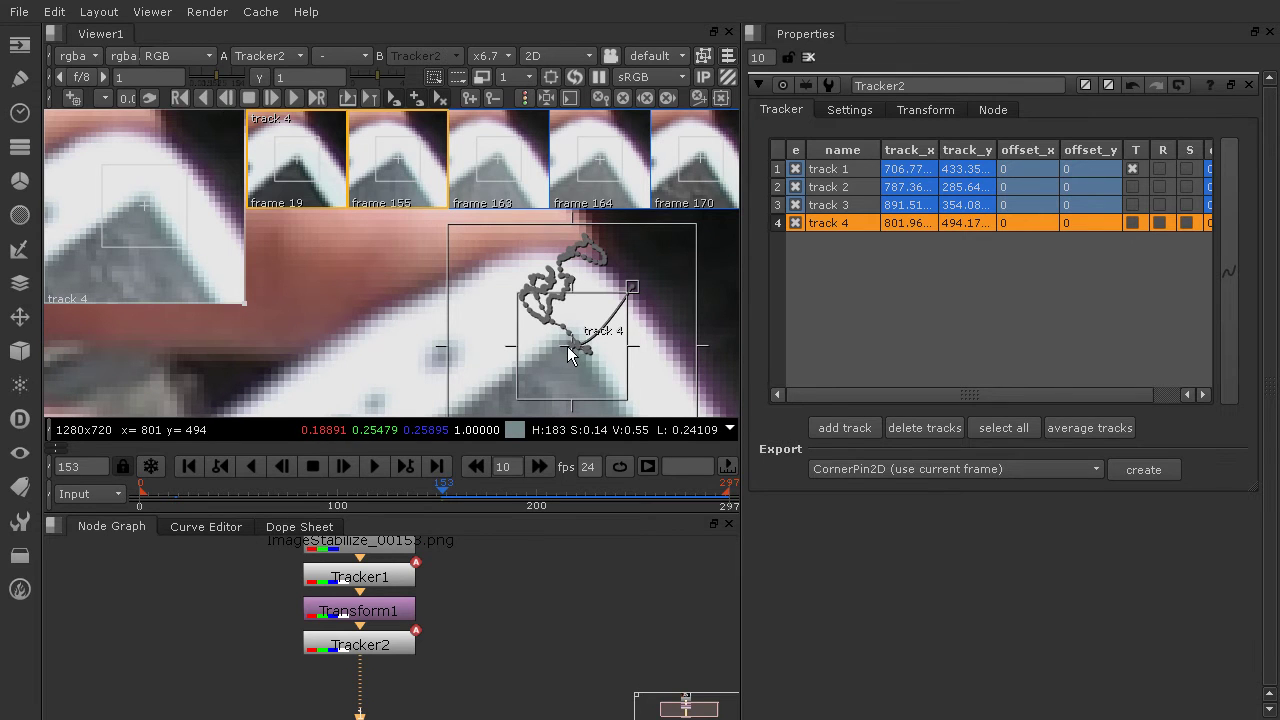
{"action": "left_click_drag", "start_coordinate": [569, 347], "coordinate": [567, 346]}
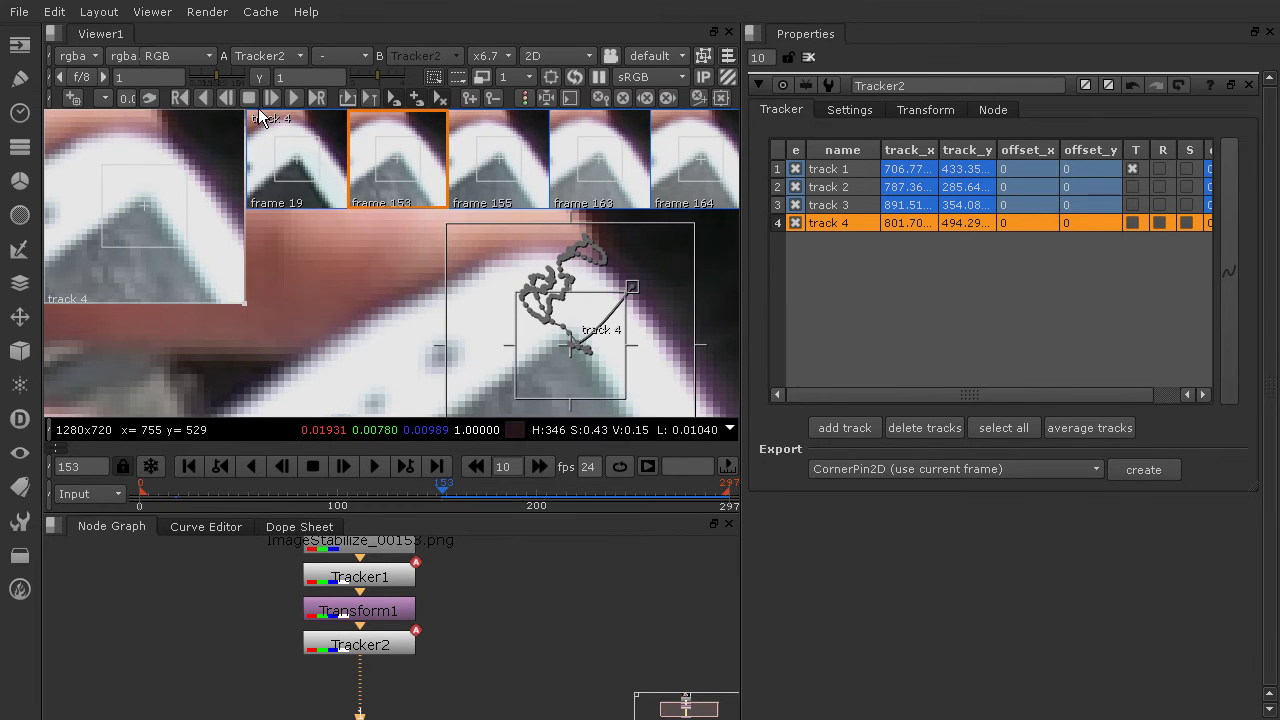
{"action": "left_click", "coordinate": [225, 90]}
{"action": "left_click", "coordinate": [225, 90]}
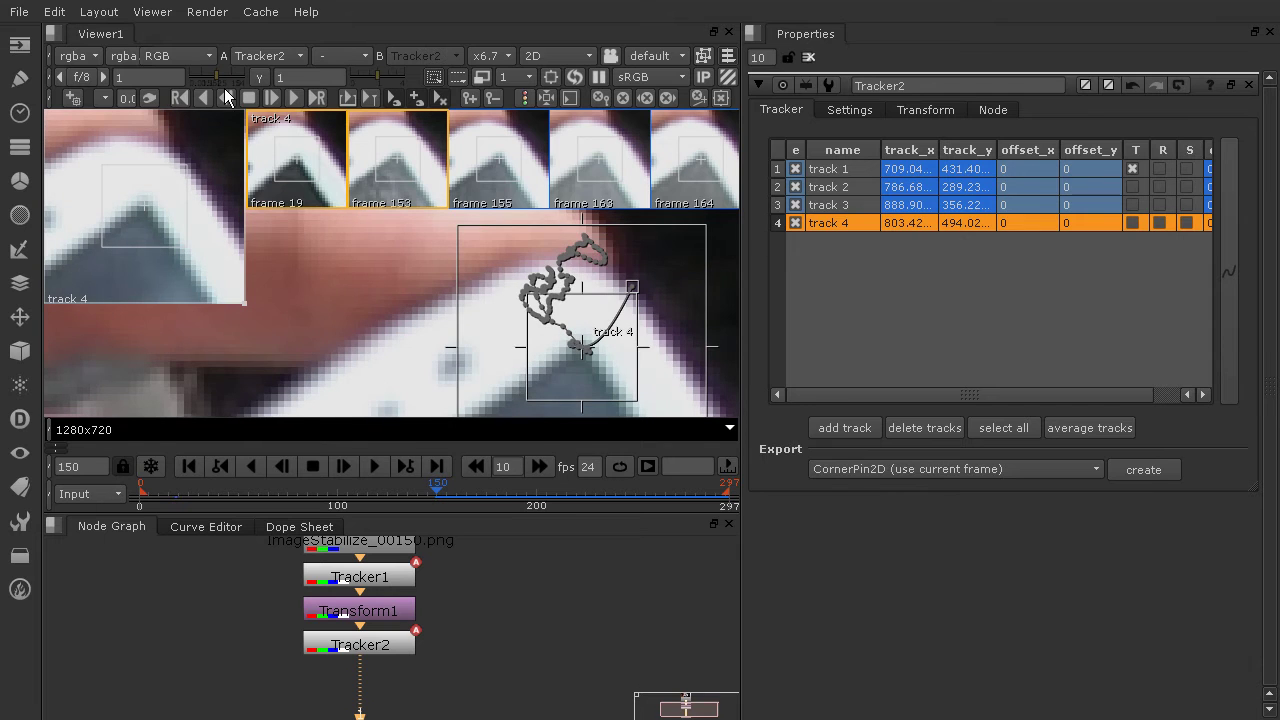
{"action": "left_click_drag", "start_coordinate": [583, 355], "coordinate": [583, 359]}
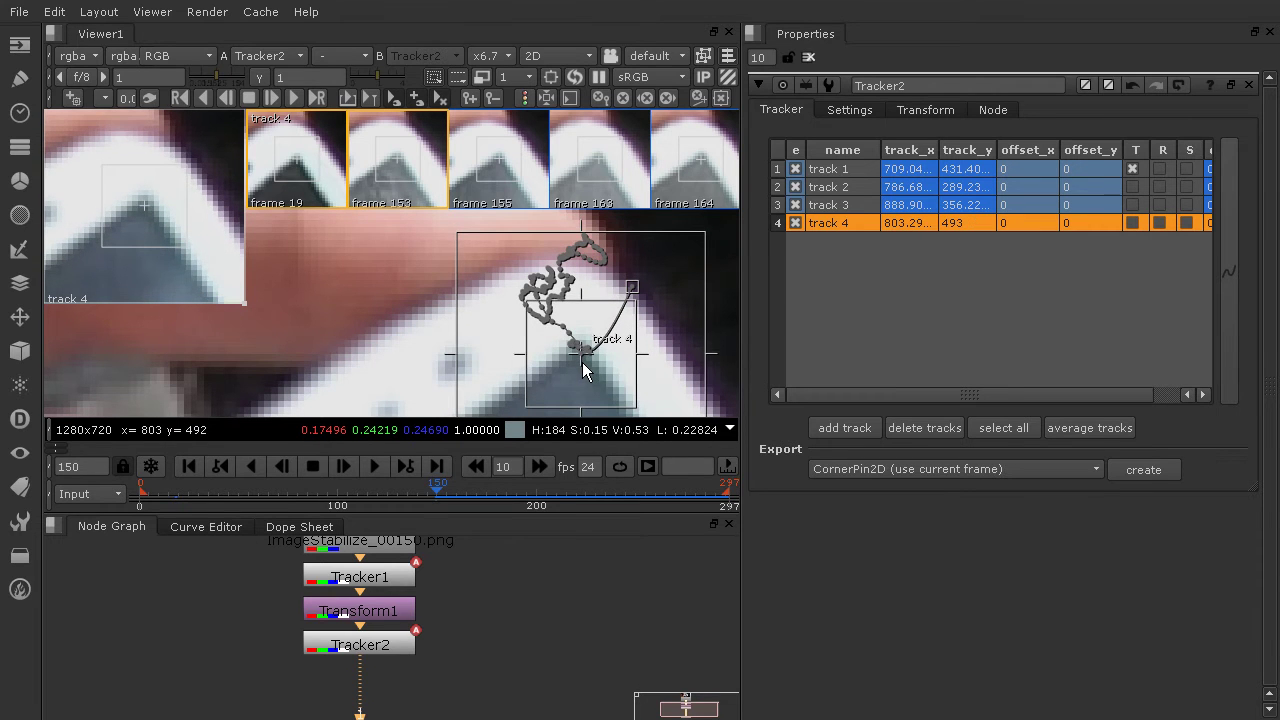
{"action": "left_click", "coordinate": [220, 98]}
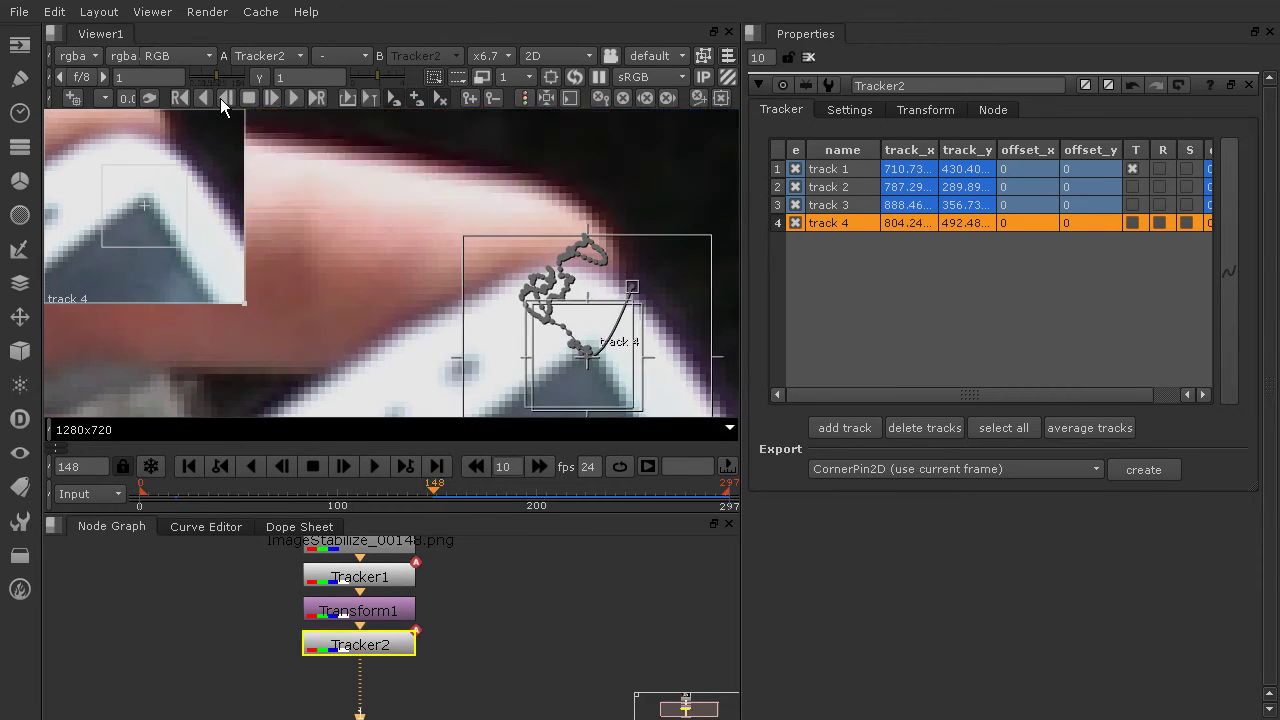
{"action": "left_click", "coordinate": [220, 98]}
{"action": "left_click", "coordinate": [220, 98]}
{"action": "left_click", "coordinate": [220, 98]}
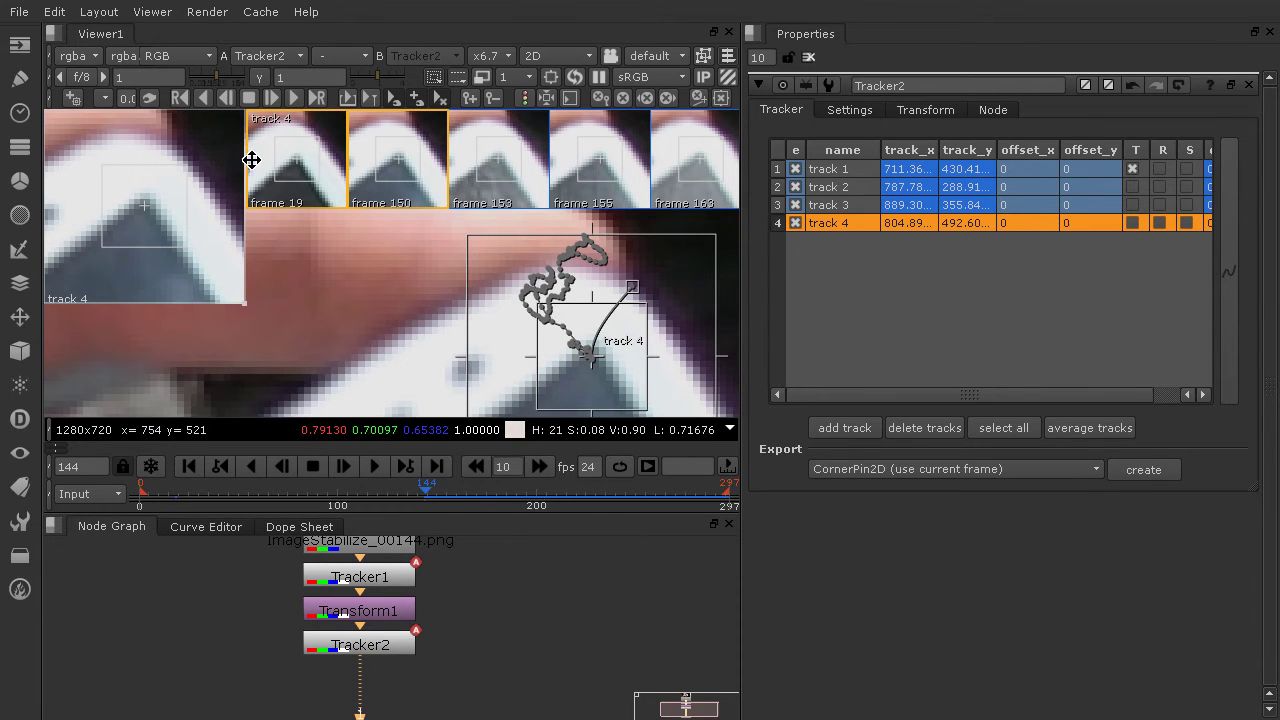
Step: Track track 4 continuously backward from frame 144 to frame 105
{"action": "left_click", "coordinate": [202, 94]}
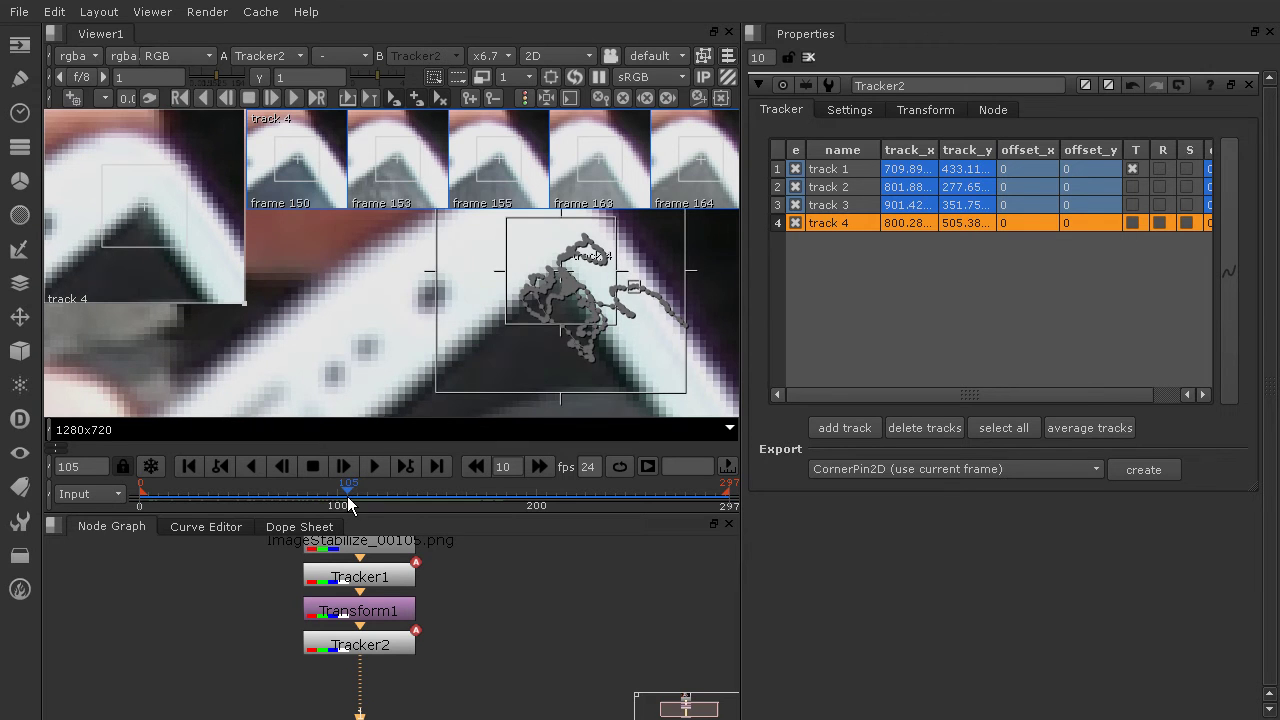
Step: Re-key track 4 on the corner at frame 105 and check neighbouring frames 106–107
{"action": "left_click_drag", "start_coordinate": [351, 497], "coordinate": [348, 496]}
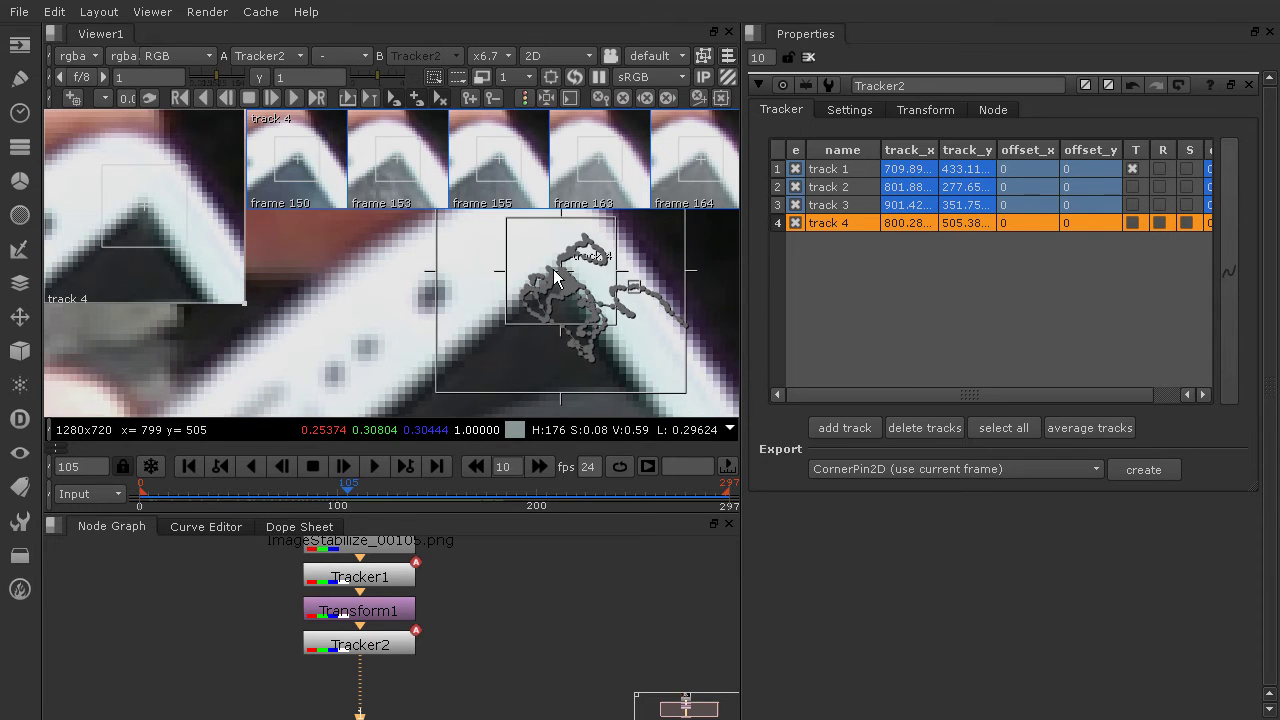
{"action": "left_click_drag", "start_coordinate": [558, 270], "coordinate": [554, 276]}
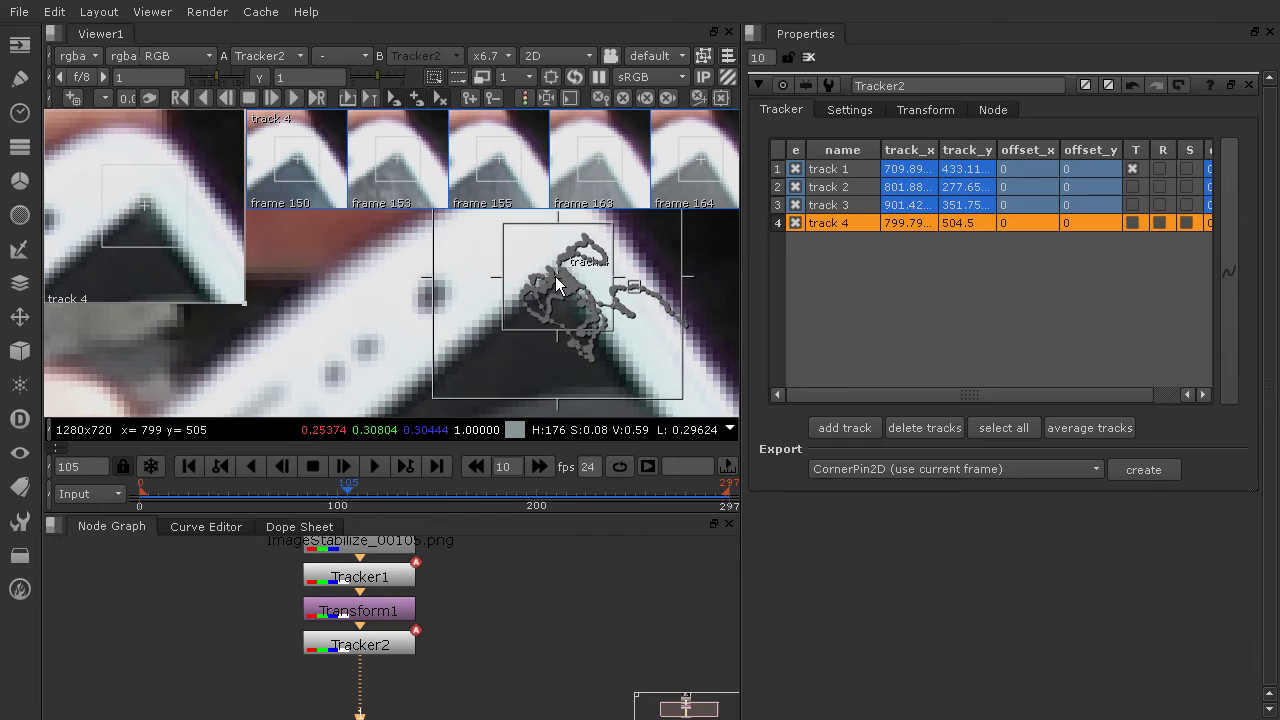
{"action": "left_click", "coordinate": [350, 485]}
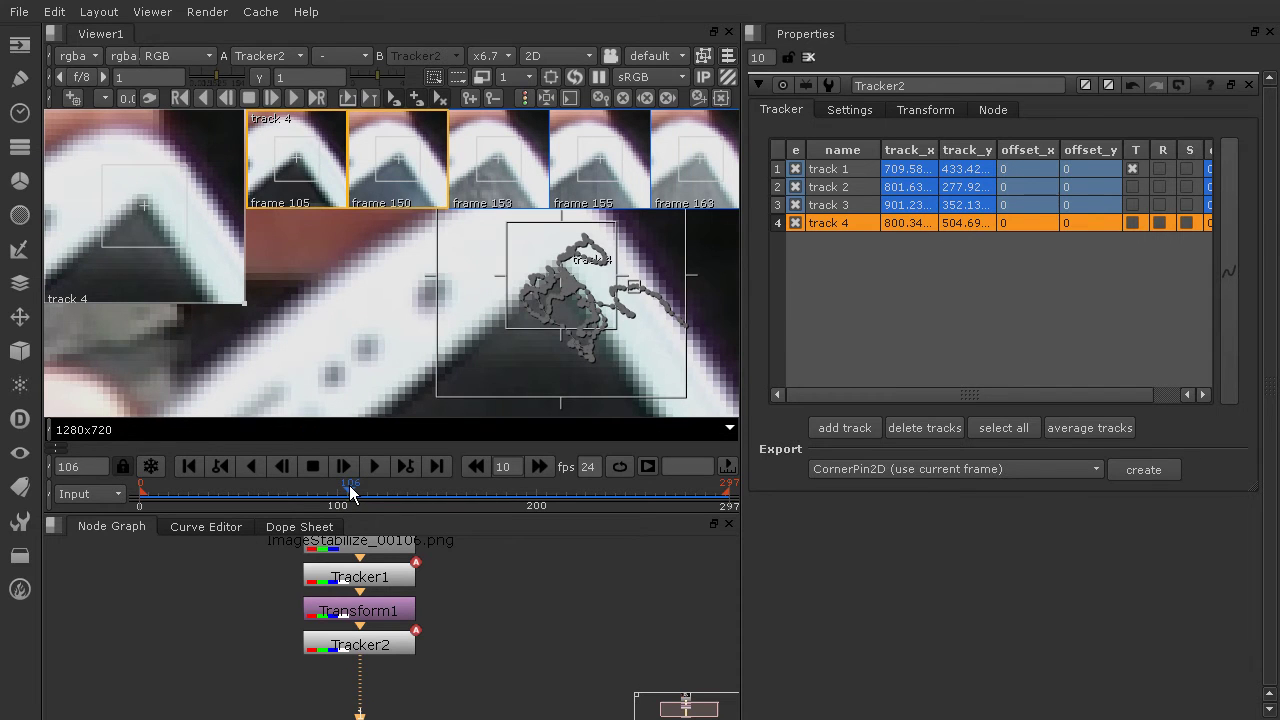
{"action": "left_click", "coordinate": [346, 485]}
{"action": "left_click", "coordinate": [348, 485]}
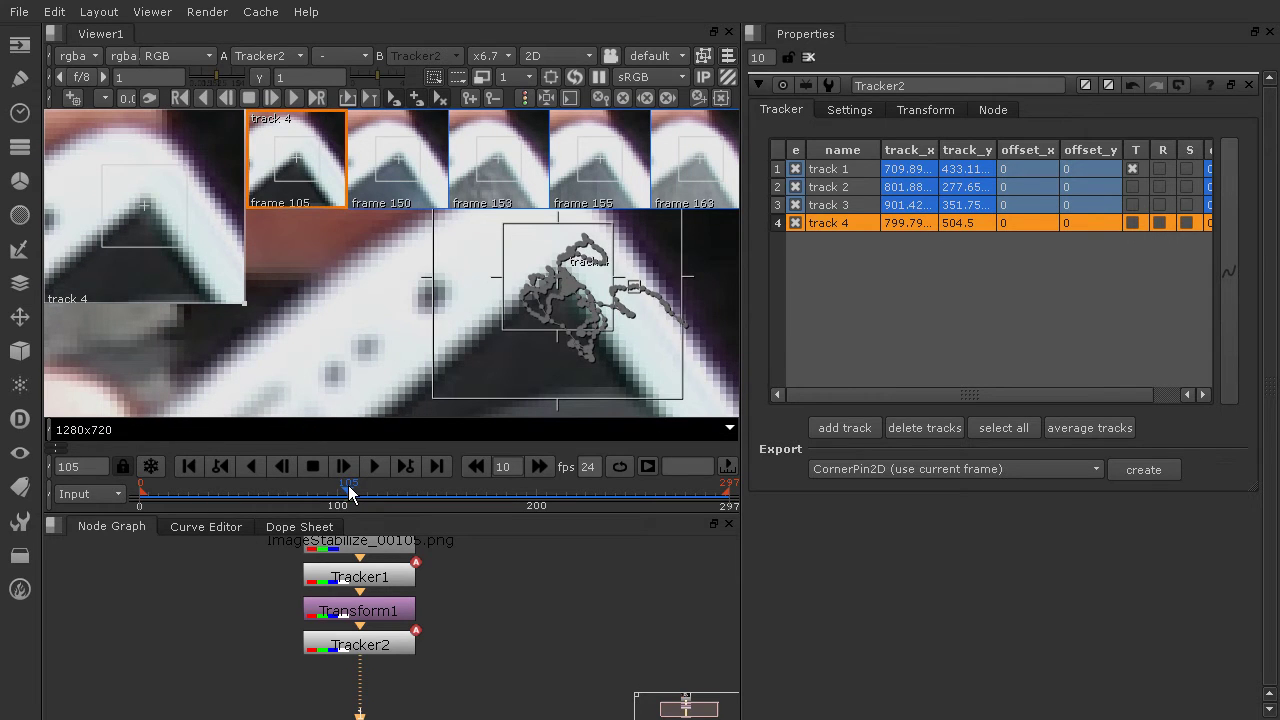
{"action": "left_click", "coordinate": [350, 486]}
{"action": "left_click", "coordinate": [352, 486]}
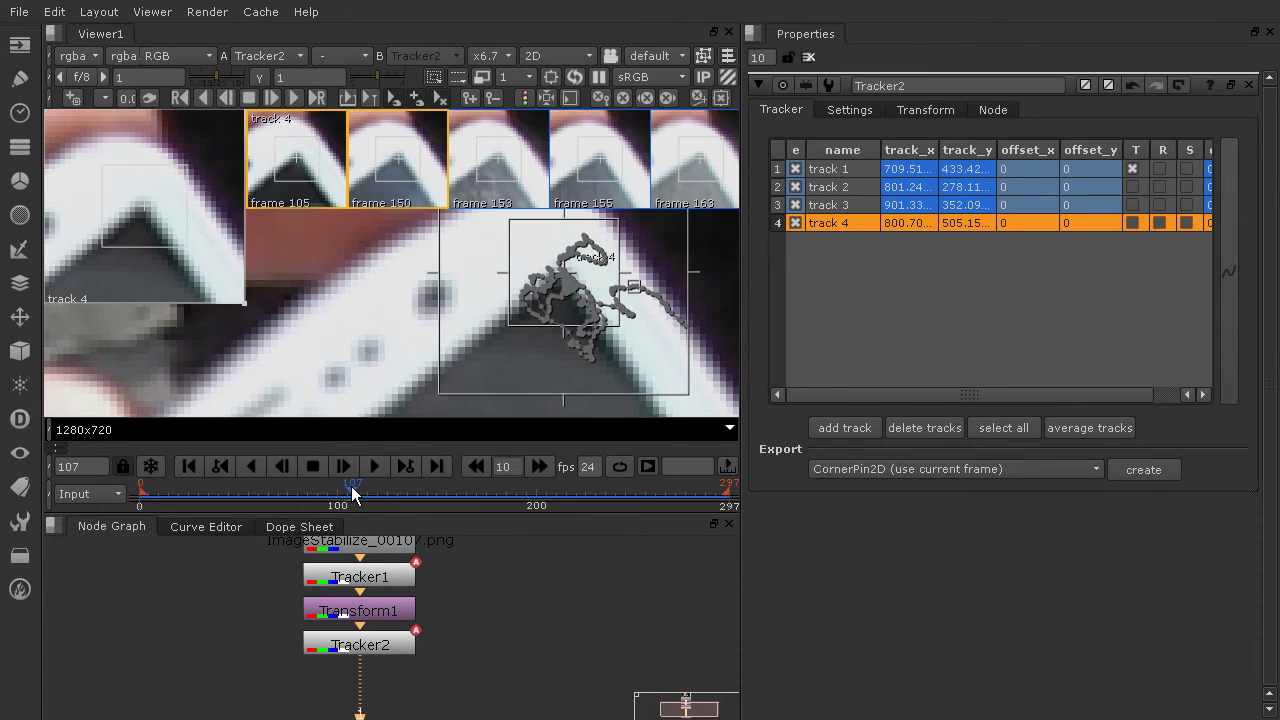
Step: Re-key track 4 on the corner at frame 104, then step back to frame 103
{"action": "left_click_drag", "start_coordinate": [351, 486], "coordinate": [345, 486]}
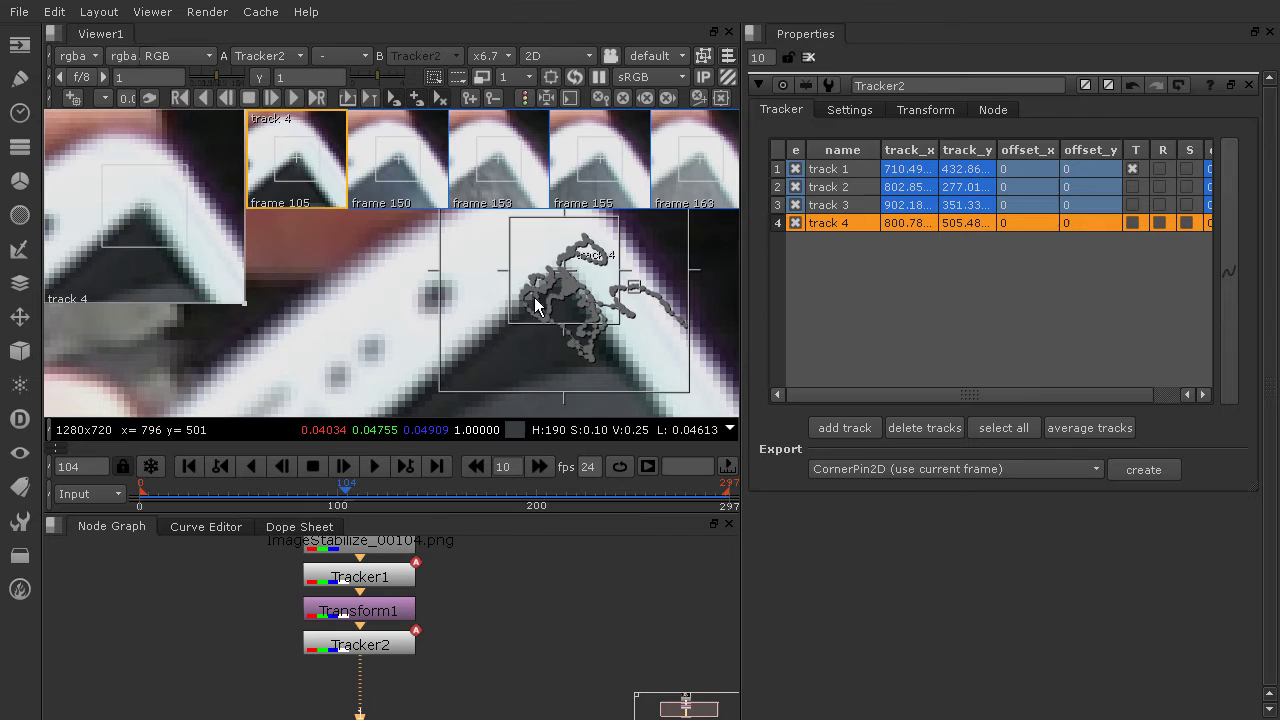
{"action": "left_click_drag", "start_coordinate": [563, 267], "coordinate": [562, 271]}
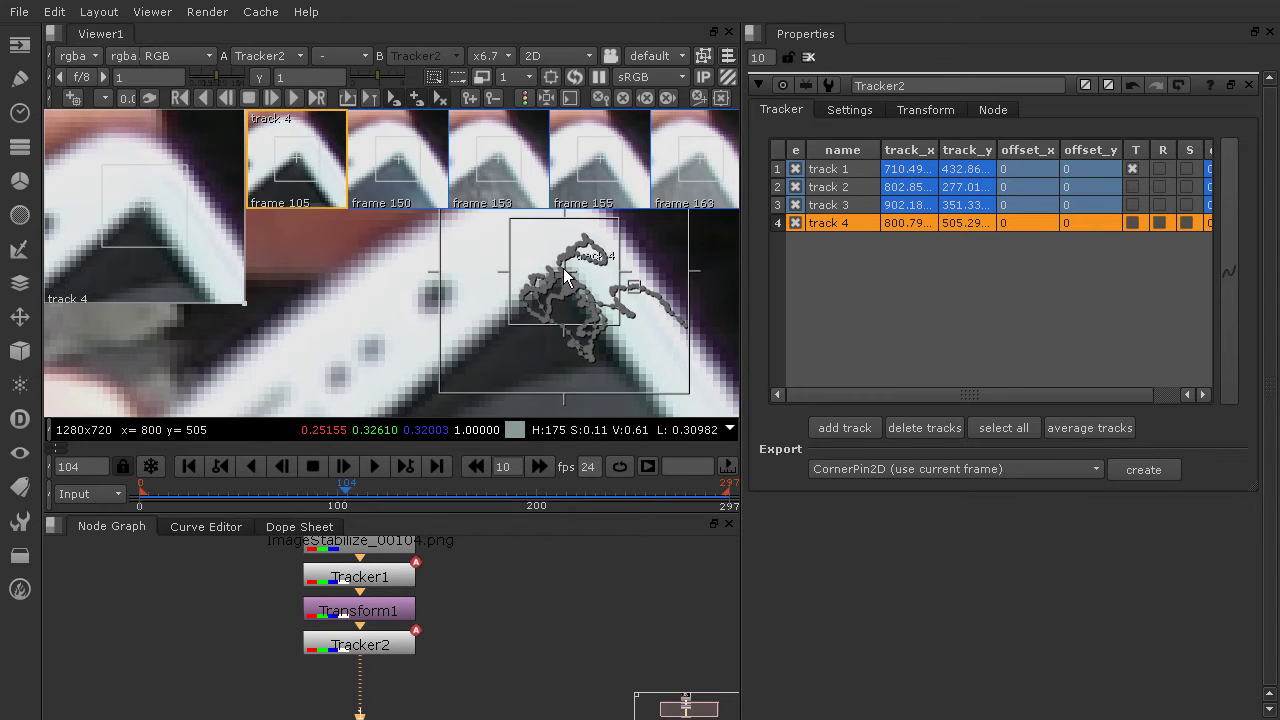
{"action": "left_click", "coordinate": [347, 488]}
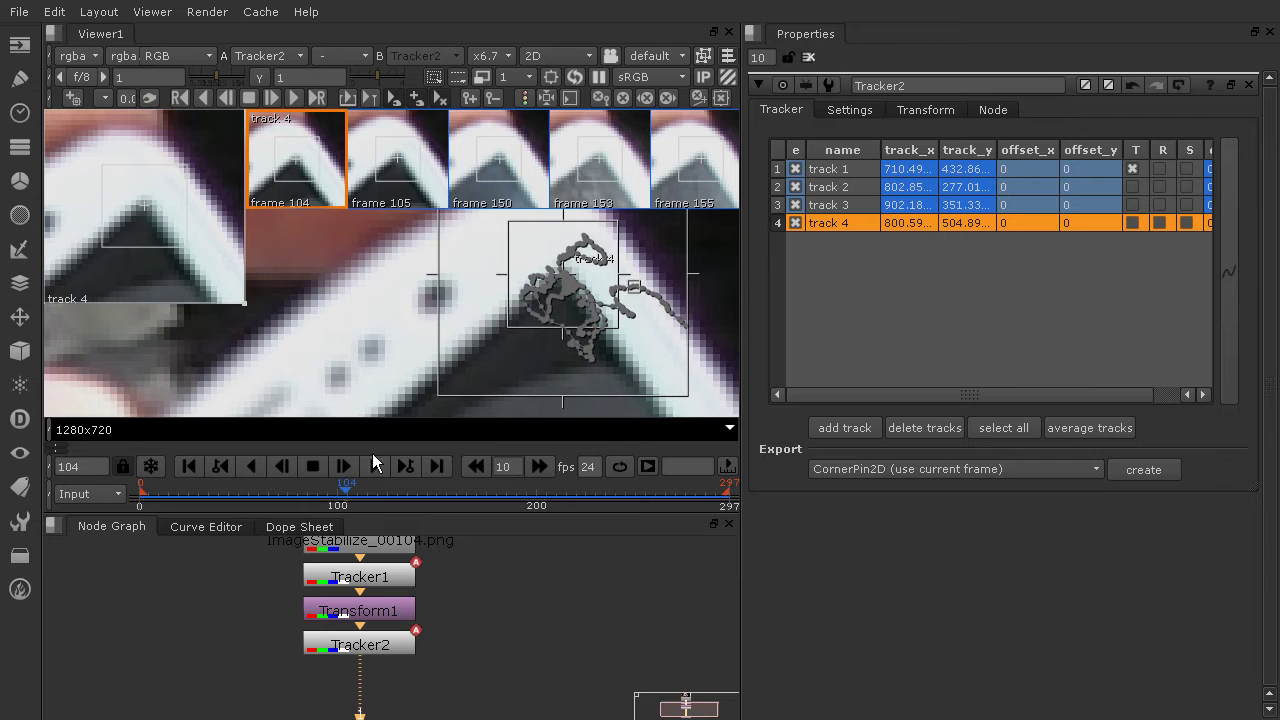
{"action": "left_click_drag", "start_coordinate": [564, 274], "coordinate": [563, 278]}
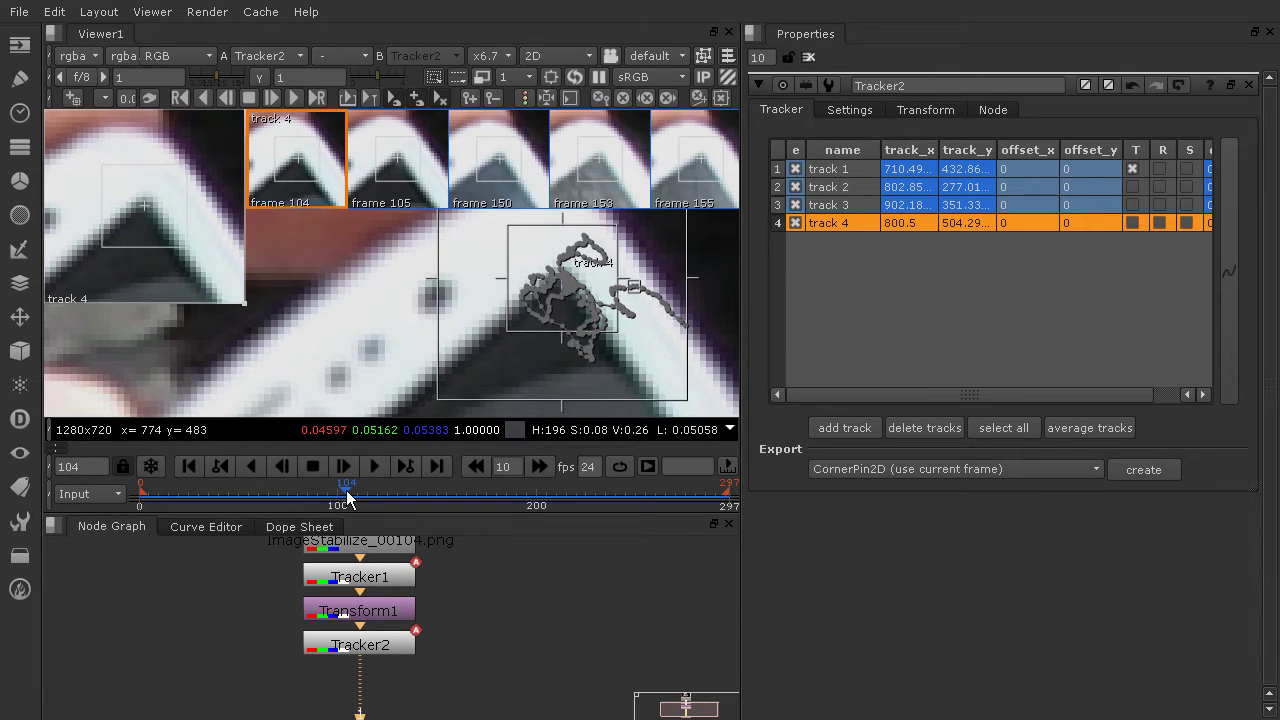
{"action": "left_click_drag", "start_coordinate": [346, 490], "coordinate": [344, 490]}
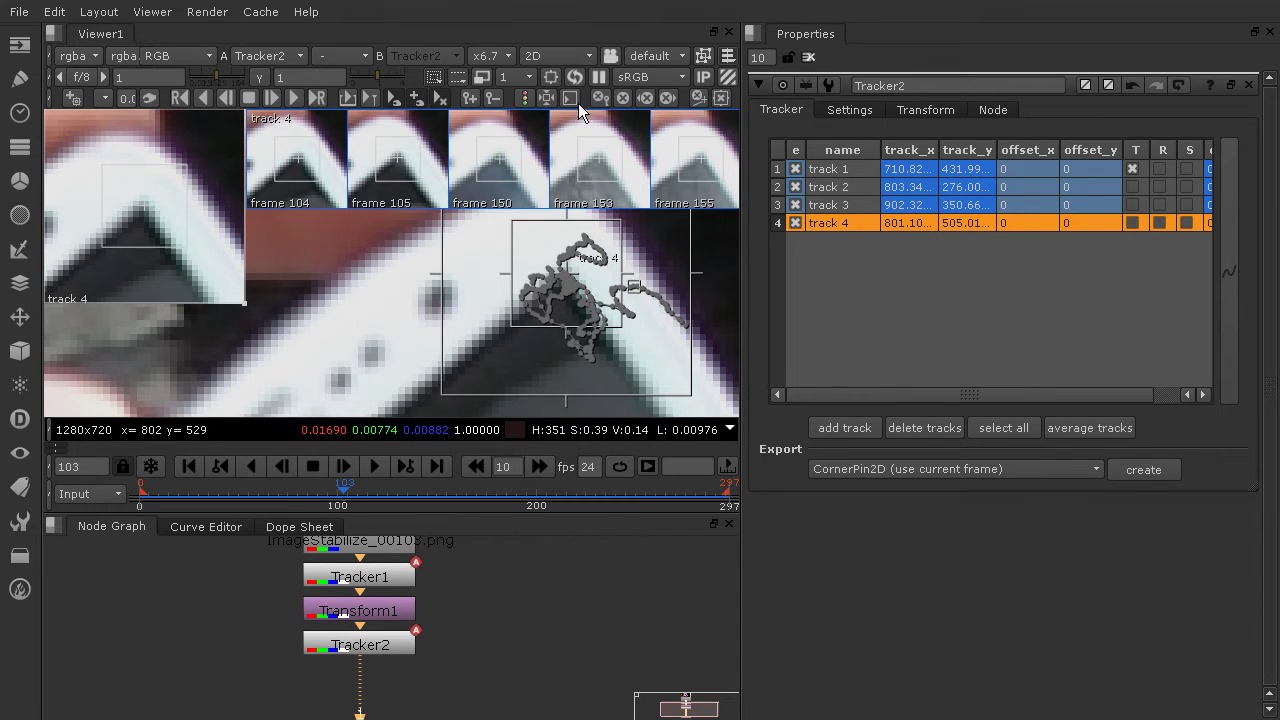
Step: Clear track 4's earlier path and realign it on the phone corner at frame 103
{"action": "left_click", "coordinate": [643, 97]}
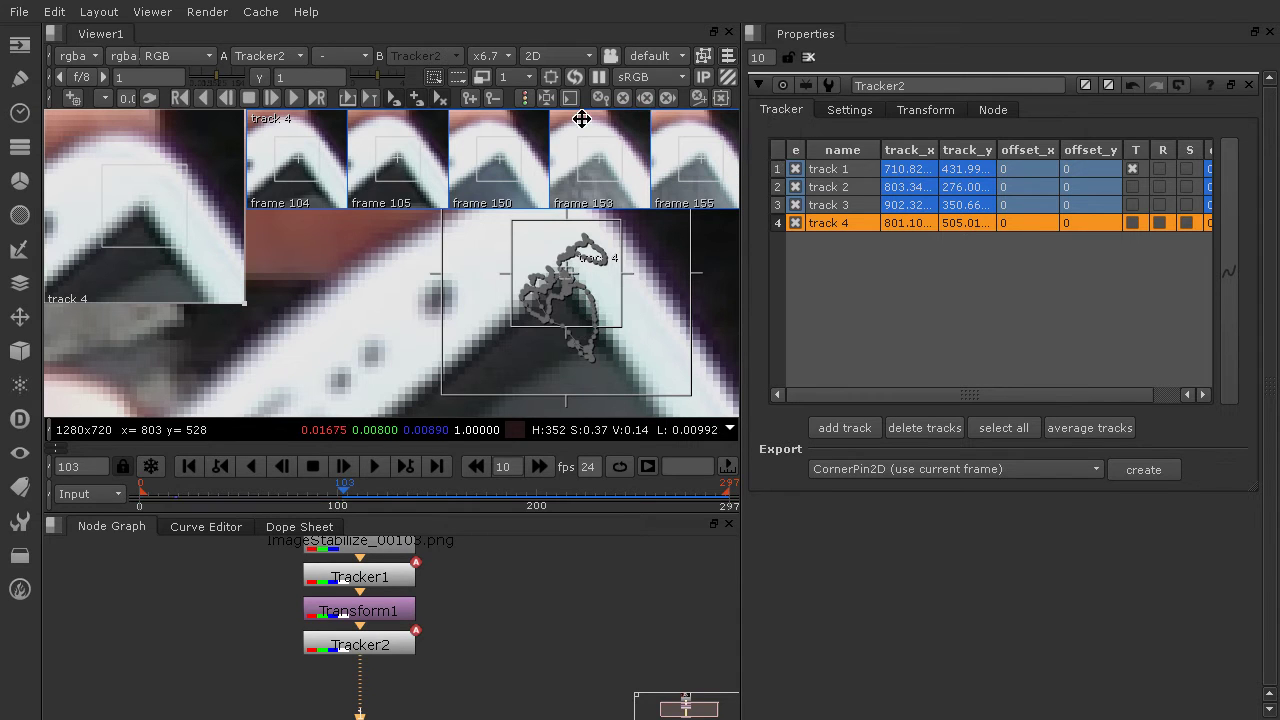
{"action": "left_click_drag", "start_coordinate": [564, 269], "coordinate": [562, 271]}
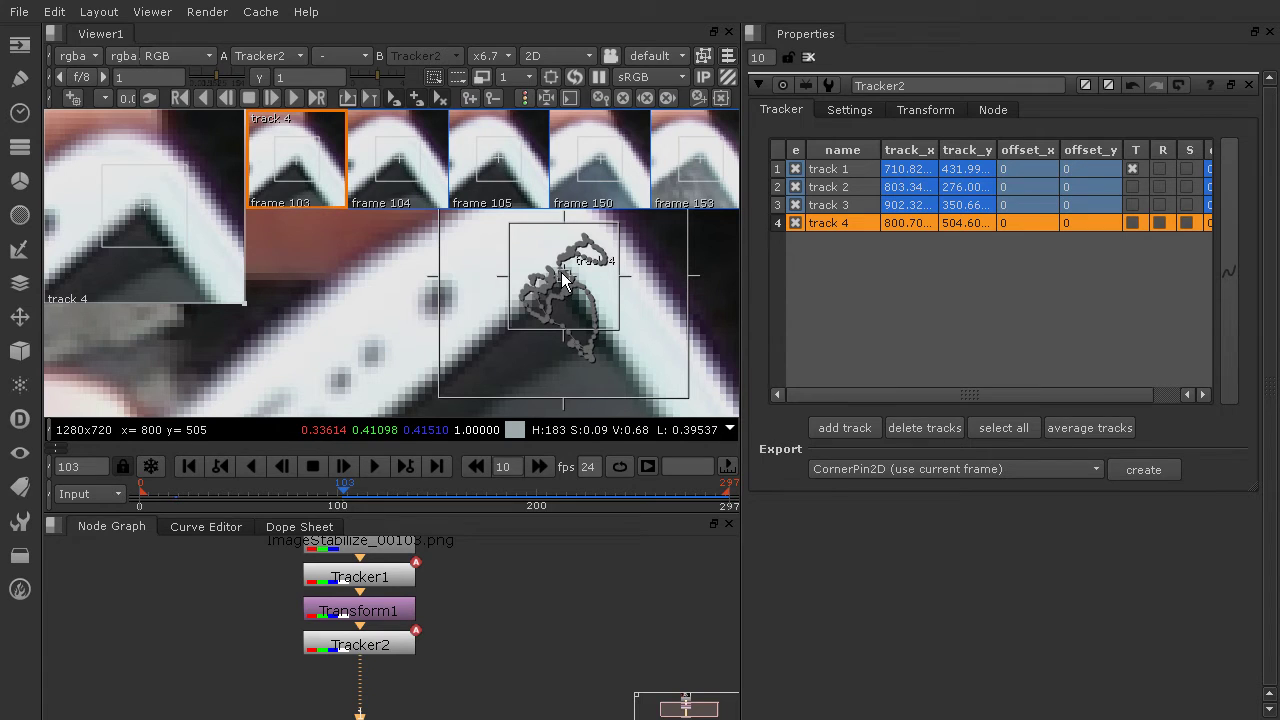
{"action": "left_click_drag", "start_coordinate": [561, 272], "coordinate": [561, 275]}
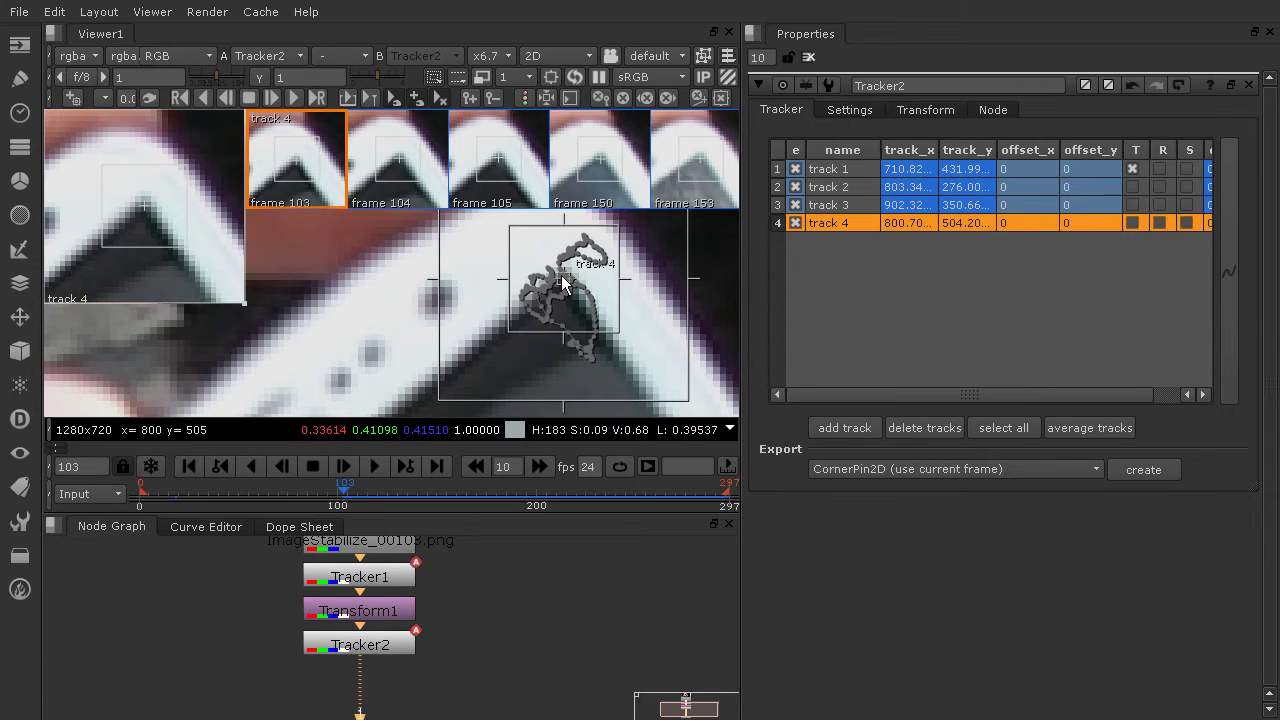
Step: Retrack track 4 backward frame by frame, then continuously back to frame 0
{"action": "left_click", "coordinate": [228, 94]}
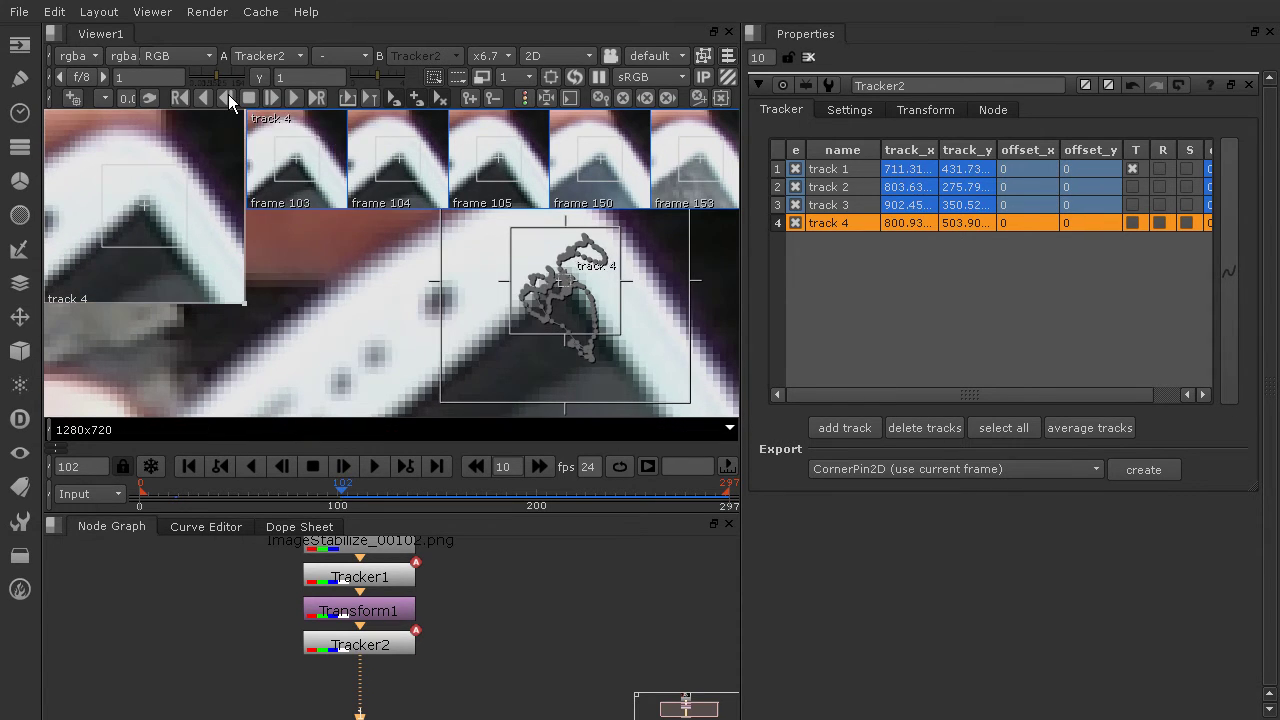
{"action": "left_click", "coordinate": [228, 94]}
{"action": "left_click", "coordinate": [228, 94]}
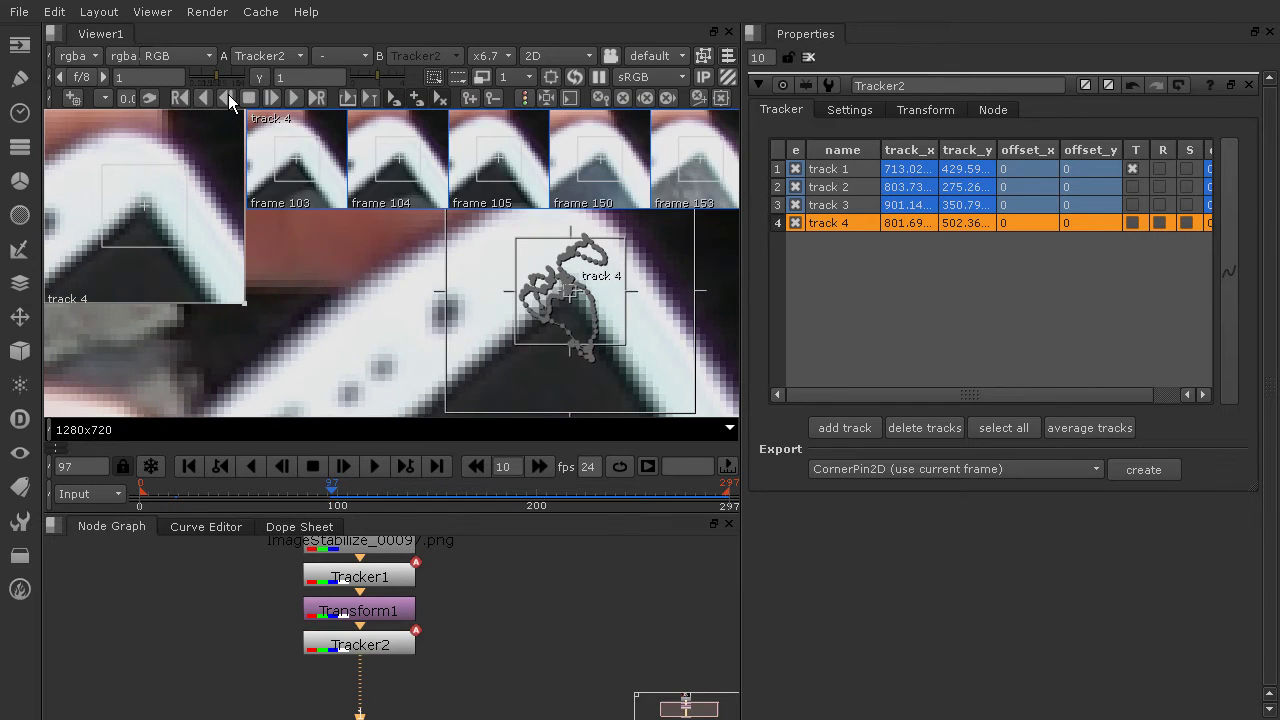
{"action": "left_click", "coordinate": [228, 94]}
{"action": "left_click", "coordinate": [228, 94]}
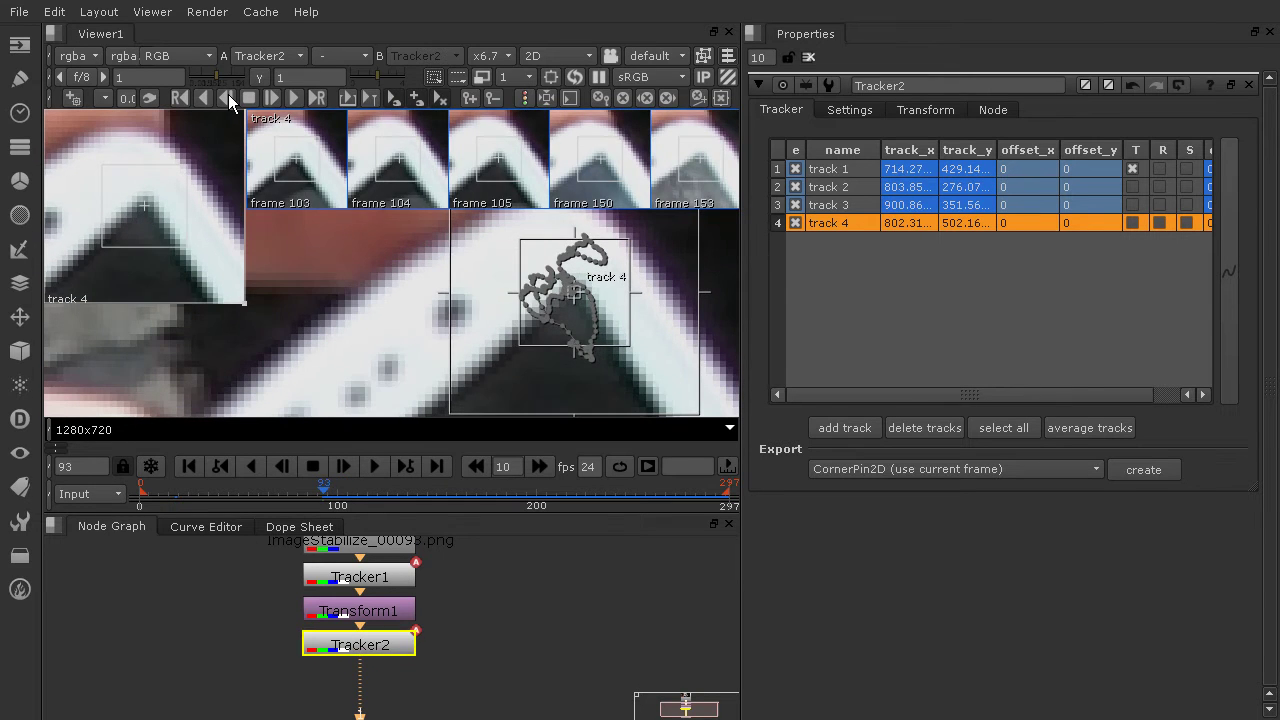
{"action": "left_click", "coordinate": [228, 94]}
{"action": "left_click", "coordinate": [228, 94]}
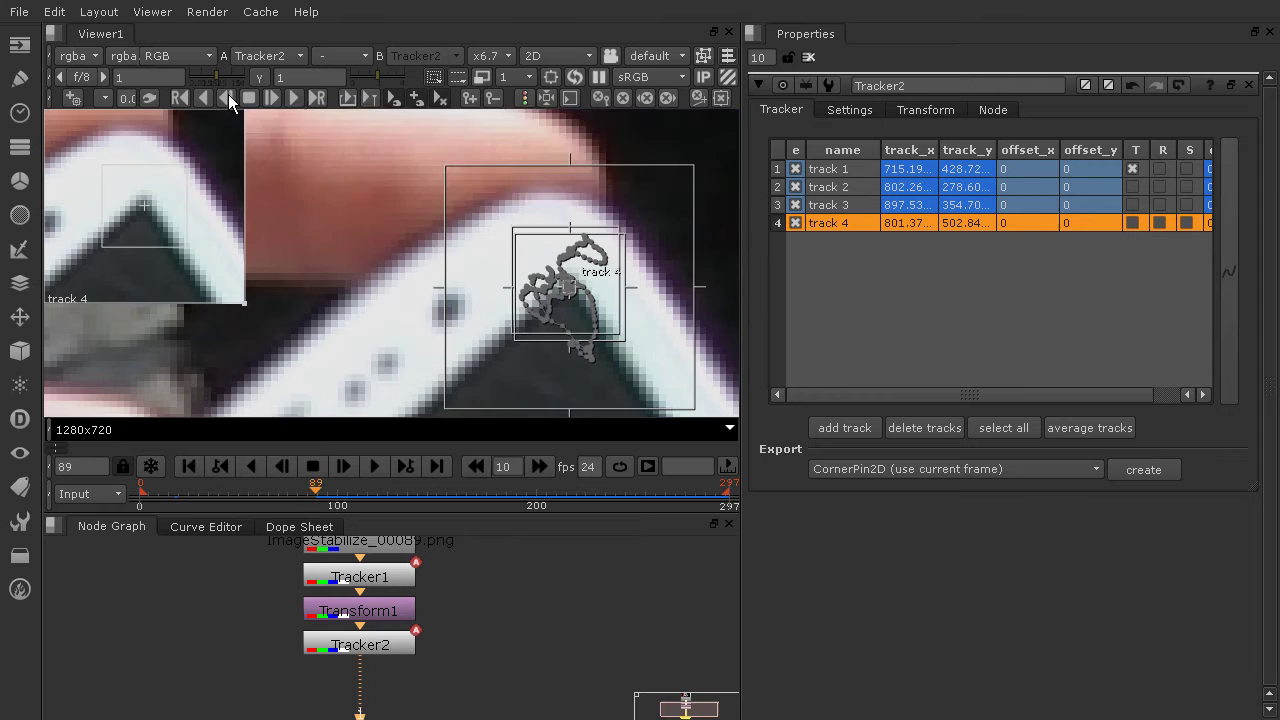
{"action": "left_click", "coordinate": [228, 94]}
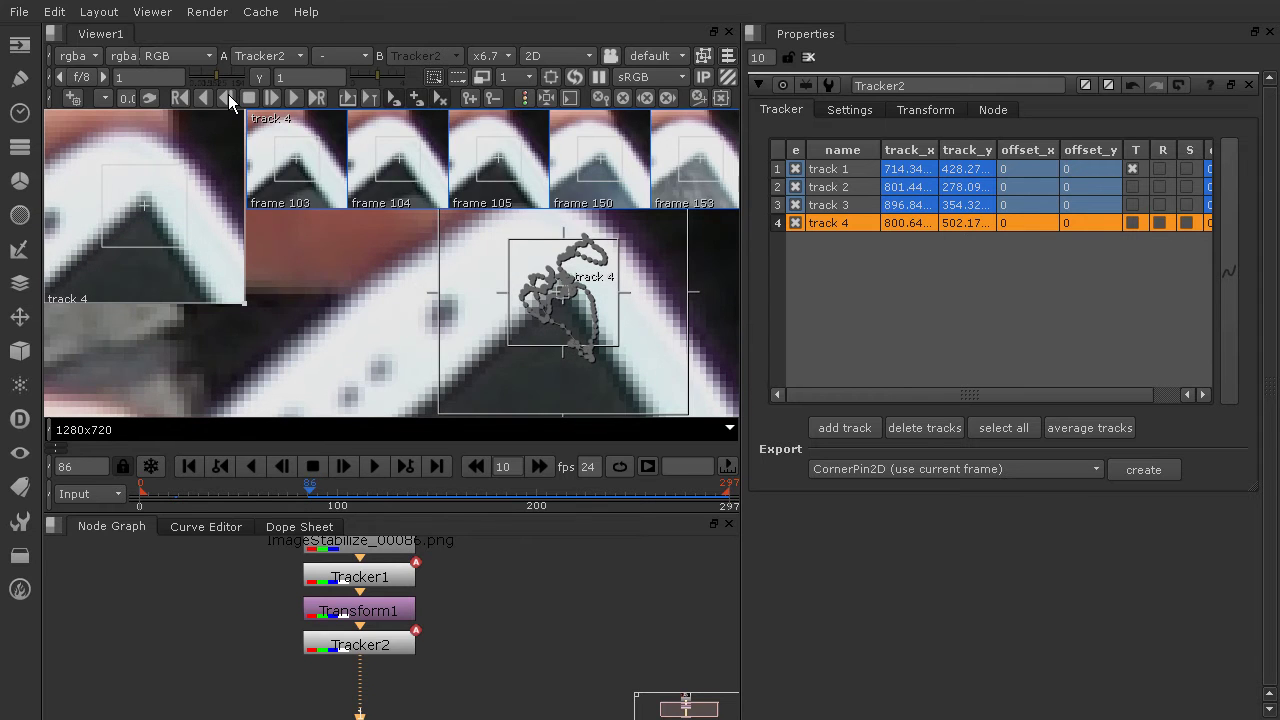
{"action": "left_click", "coordinate": [228, 94]}
{"action": "left_click", "coordinate": [228, 94]}
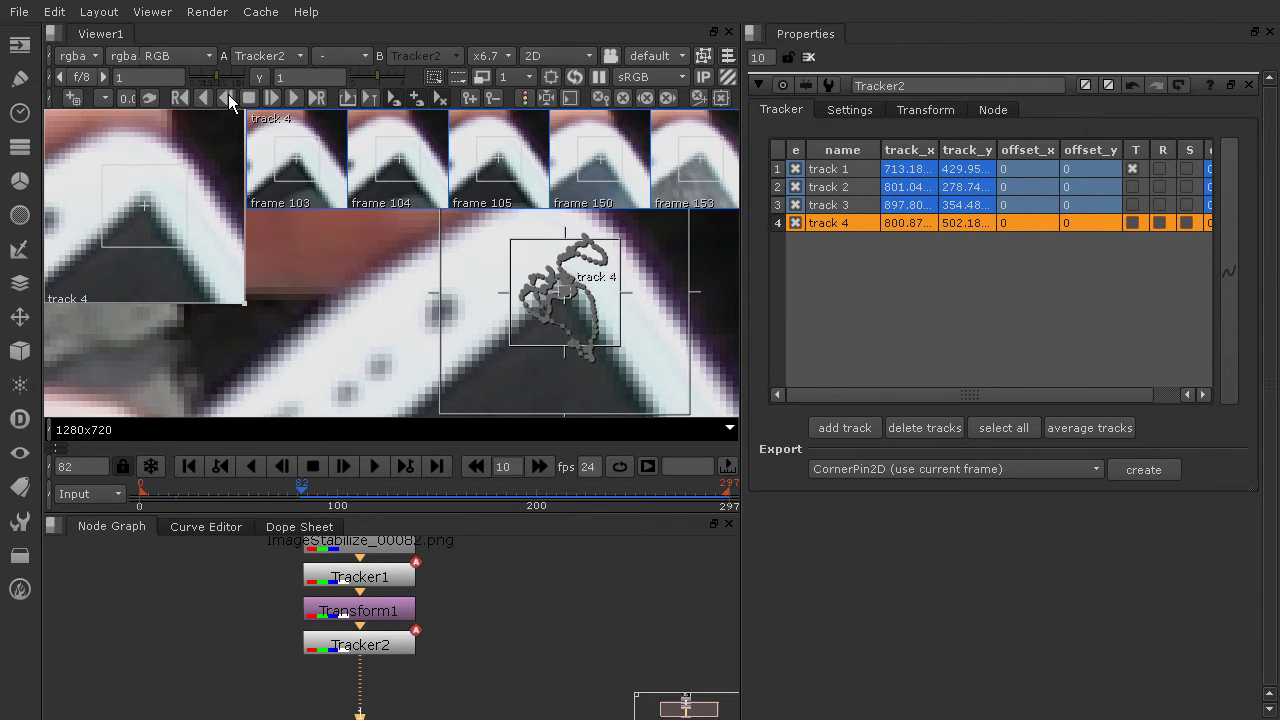
{"action": "left_click", "coordinate": [228, 94]}
{"action": "left_click", "coordinate": [228, 94]}
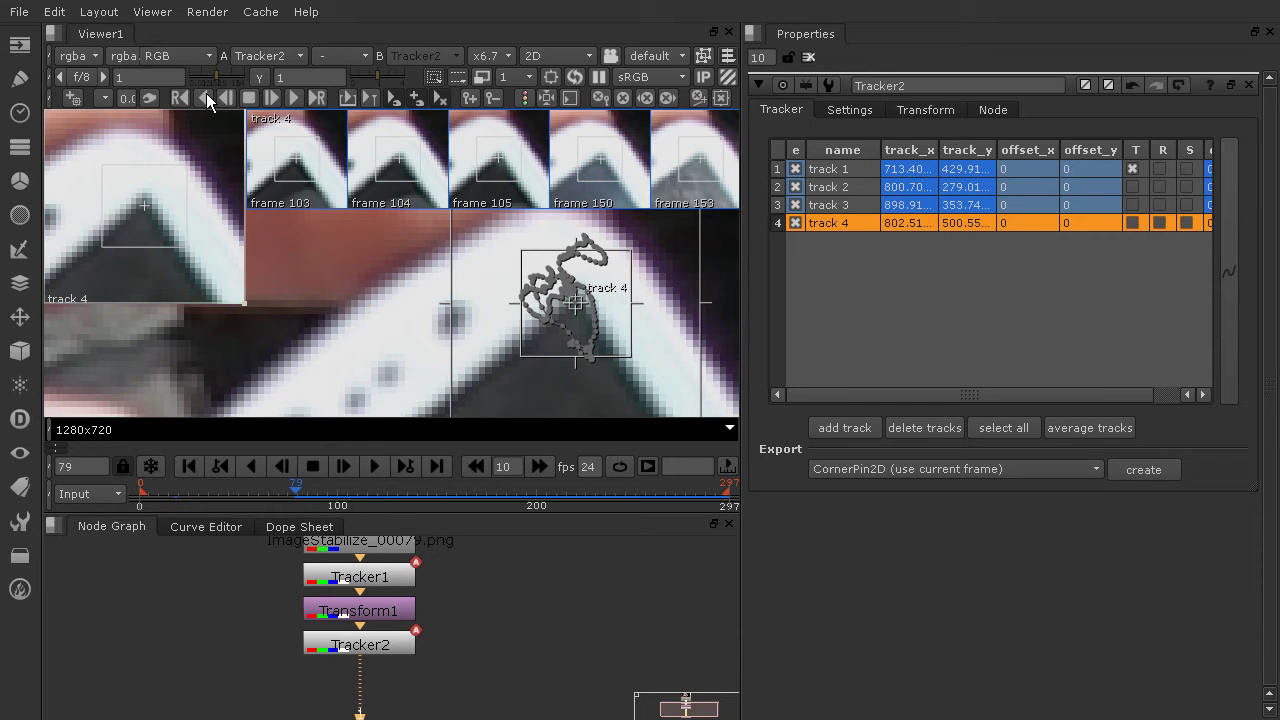
{"action": "left_click", "coordinate": [206, 93]}
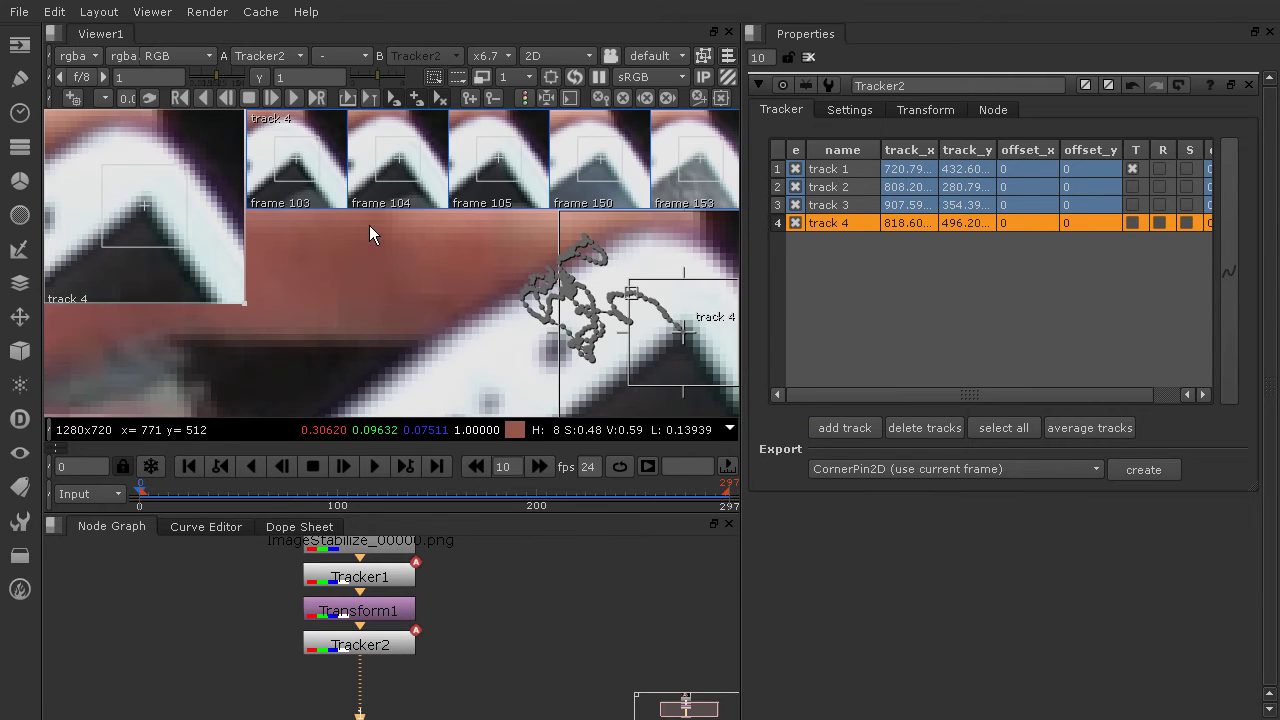
Step: Scrub to the clip's last frame and zoom out to check all four corner tracks
{"action": "mouse_move", "coordinate": [143, 500]}
{"action": "left_mouse_down"}
{"action": "mouse_move", "coordinate": [664, 557]}
{"action": "mouse_move", "coordinate": [727, 550]}
{"action": "left_mouse_up"}
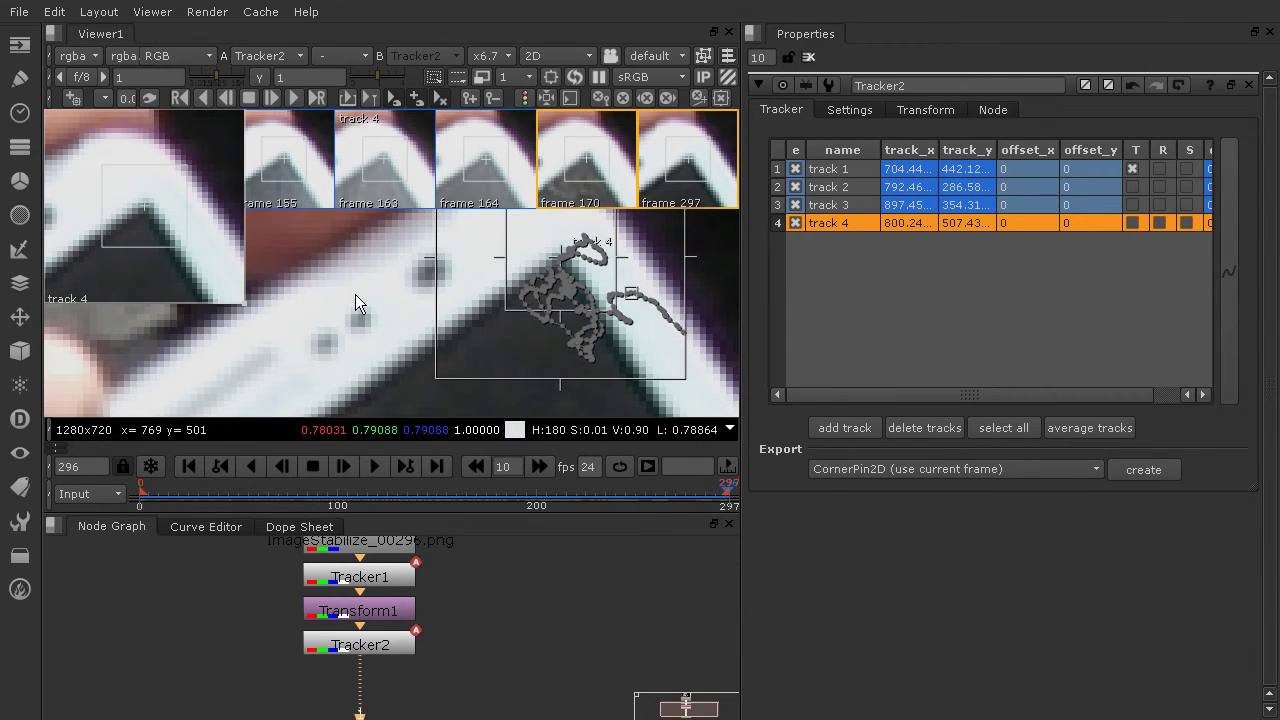
{"action": "scroll", "coordinate": [467, 313], "scroll_direction": "down", "scroll_amount": 3}
{"action": "scroll", "coordinate": [467, 313], "scroll_direction": "down", "scroll_amount": 5}
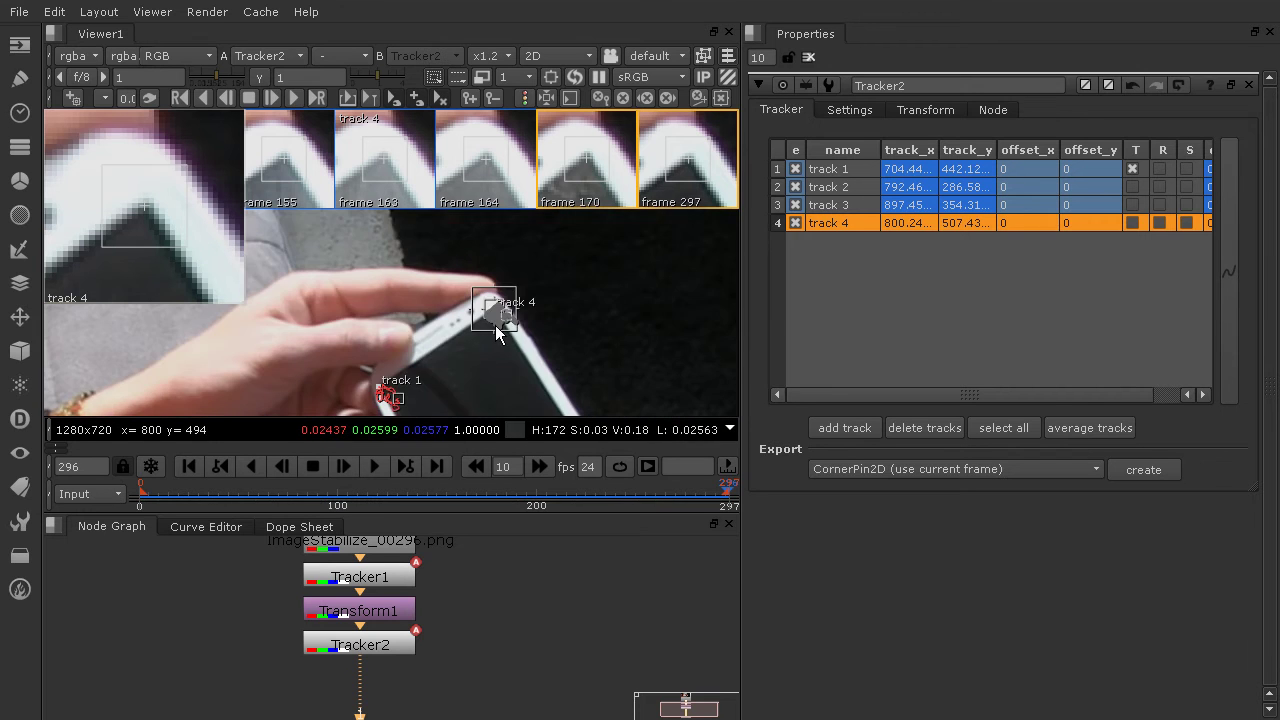
{"action": "scroll", "coordinate": [563, 340], "scroll_direction": "down", "scroll_amount": 3}
{"action": "scroll", "coordinate": [443, 292], "scroll_direction": "down", "scroll_amount": 3}
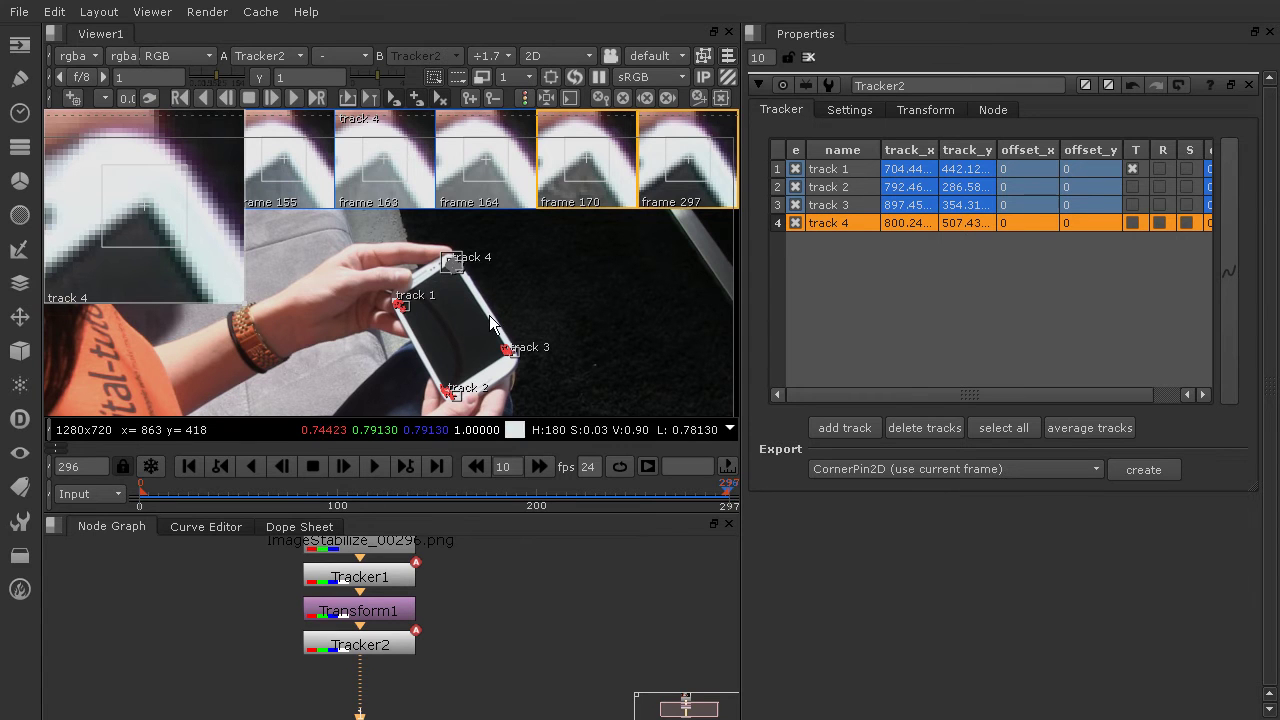
{"action": "scroll", "coordinate": [510, 350], "scroll_direction": "up", "scroll_amount": 1}
{"action": "scroll", "coordinate": [510, 350], "scroll_direction": "up", "scroll_amount": 1}
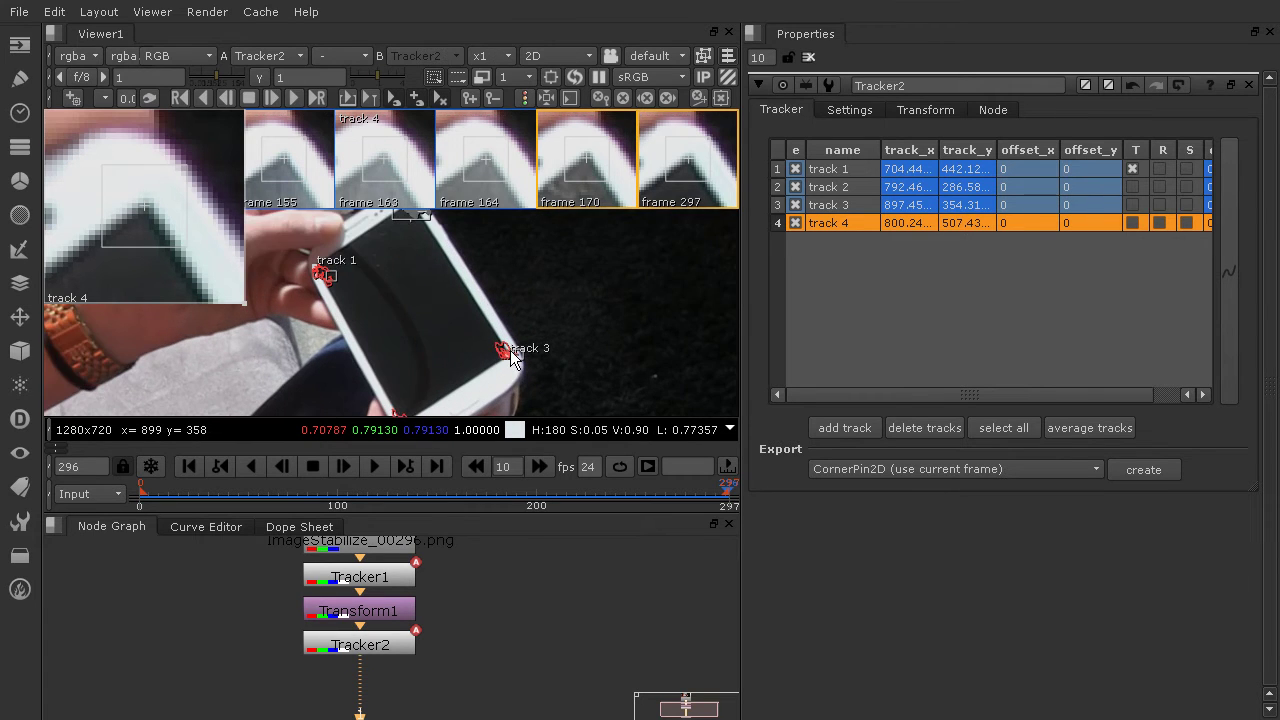
{"action": "scroll", "coordinate": [510, 350], "scroll_direction": "up", "scroll_amount": 1}
Step: Pan and zoom in close on track 1's corner
{"action": "middle_click_drag", "start_coordinate": [474, 346], "coordinate": [585, 294]}
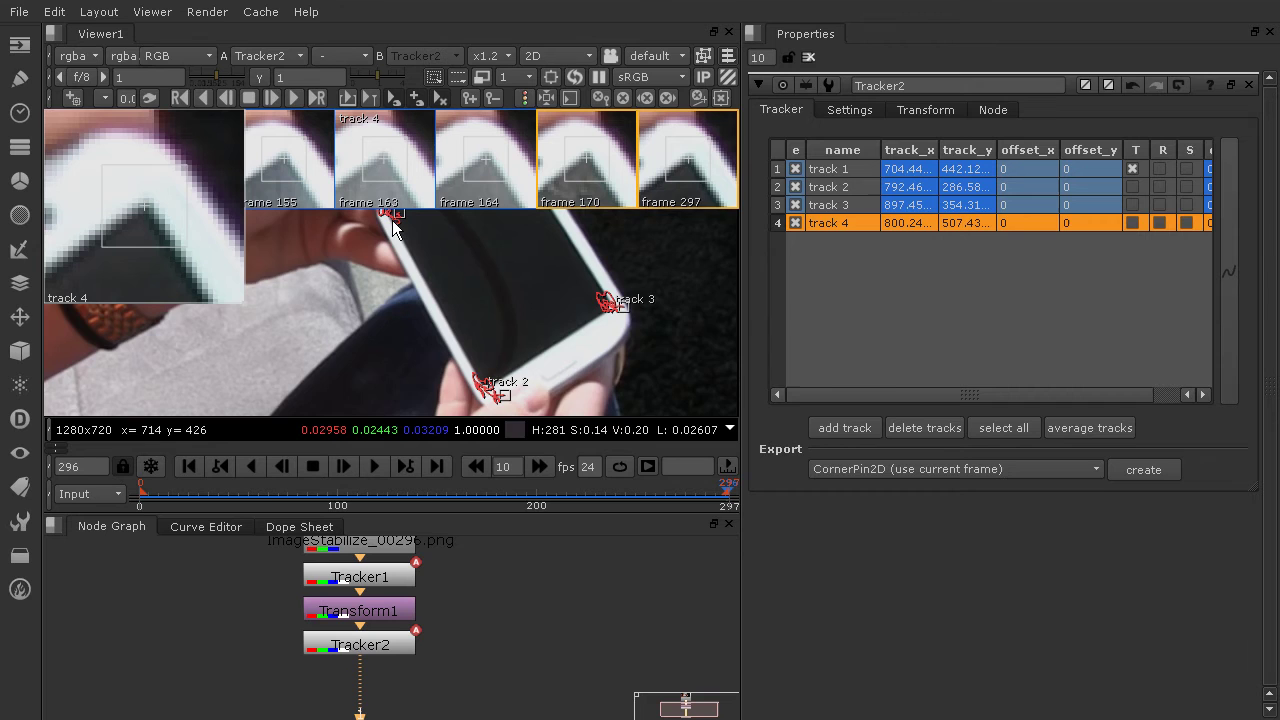
{"action": "scroll", "coordinate": [392, 222], "scroll_direction": "up", "scroll_amount": 2}
{"action": "scroll", "coordinate": [391, 226], "scroll_direction": "up", "scroll_amount": 3}
{"action": "scroll", "coordinate": [390, 231], "scroll_direction": "up", "scroll_amount": 3}
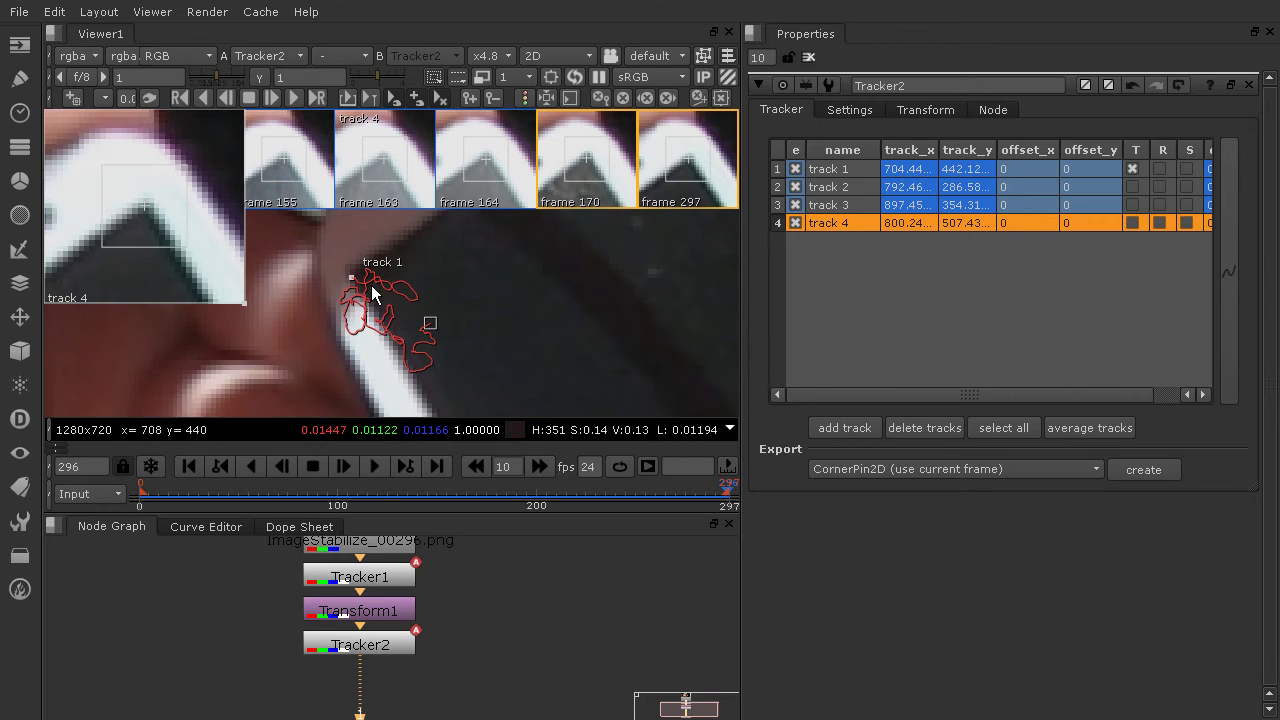
{"action": "scroll", "coordinate": [375, 287], "scroll_direction": "up", "scroll_amount": 1}
Step: Select track 1, scrub to frame 295, frame its anchor and clear its erratic path
{"action": "left_click", "coordinate": [833, 166]}
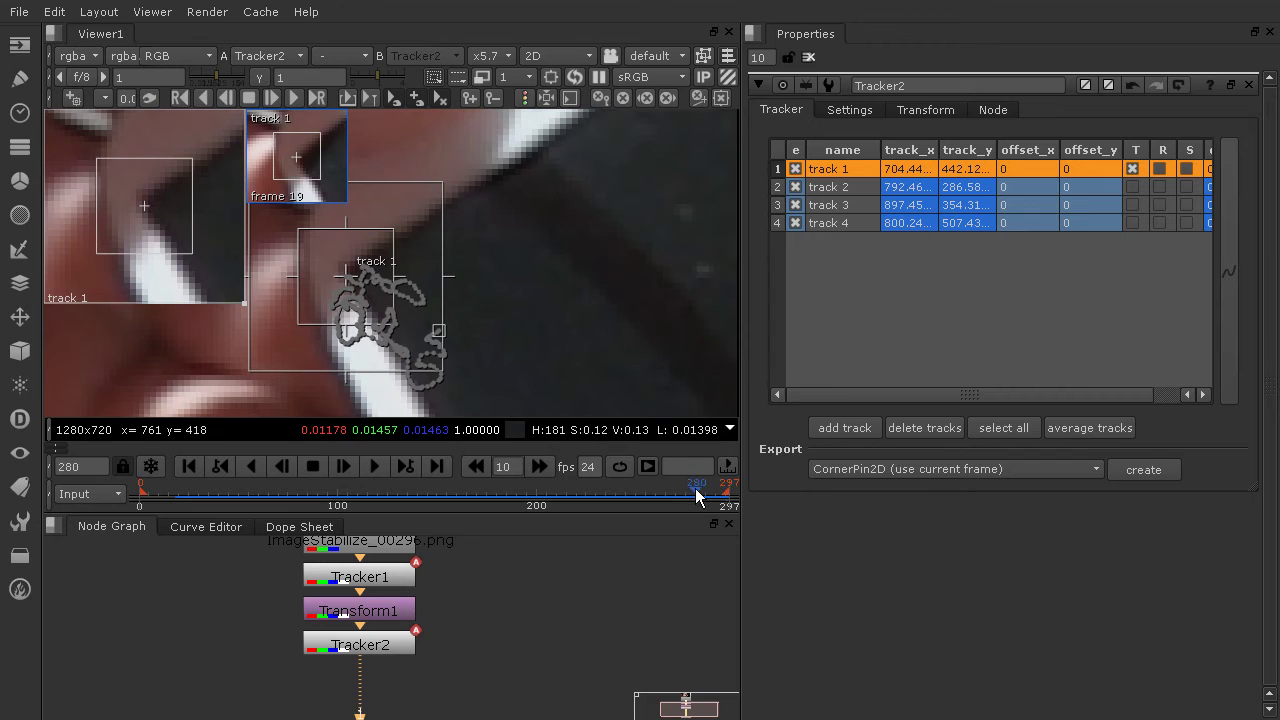
{"action": "left_click_drag", "start_coordinate": [697, 497], "coordinate": [725, 497]}
{"action": "mouse_move", "coordinate": [731, 492]}
{"action": "left_mouse_down"}
{"action": "mouse_move", "coordinate": [145, 476]}
{"action": "mouse_move", "coordinate": [267, 475]}
{"action": "mouse_move", "coordinate": [725, 523]}
{"action": "left_mouse_up"}
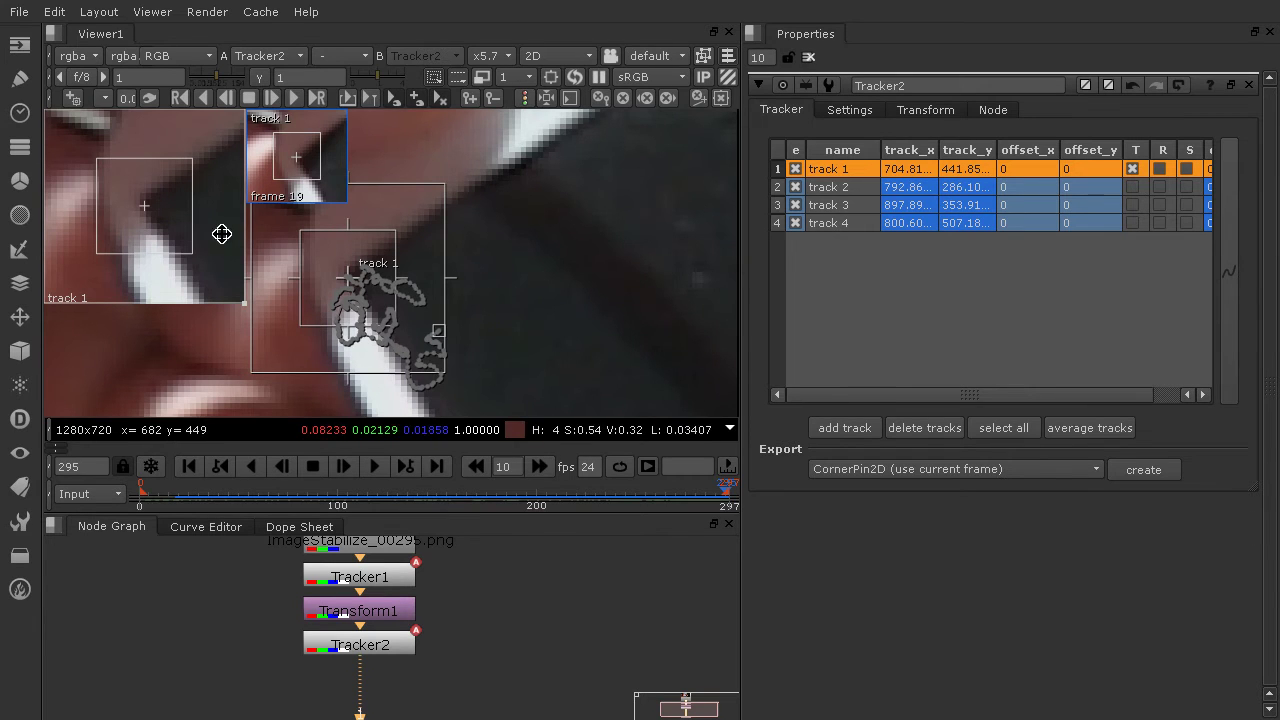
{"action": "scroll", "coordinate": [157, 212], "scroll_direction": "down", "scroll_amount": 2}
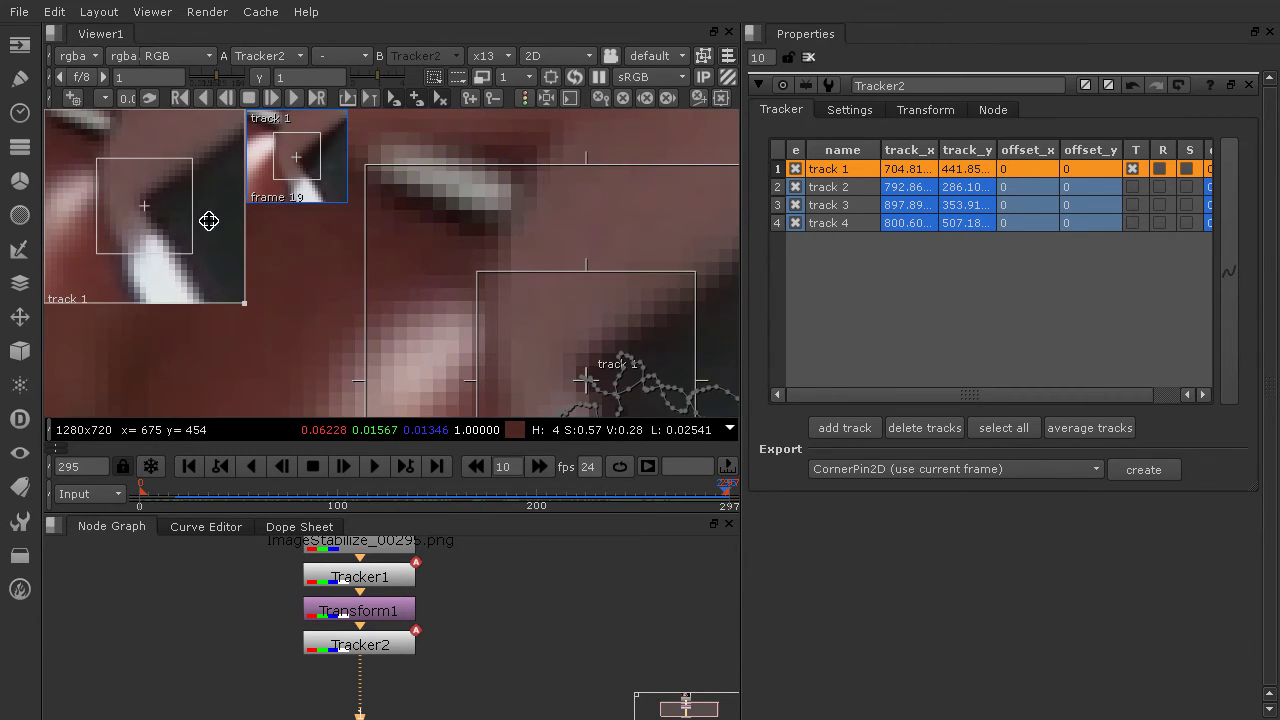
{"action": "mouse_move", "coordinate": [209, 220]}
{"action": "middle_mouse_down"}
{"action": "mouse_move", "coordinate": [500, 294]}
{"action": "mouse_move", "coordinate": [480, 258]}
{"action": "middle_mouse_up"}
{"action": "scroll", "coordinate": [479, 258], "scroll_direction": "up", "scroll_amount": 1}
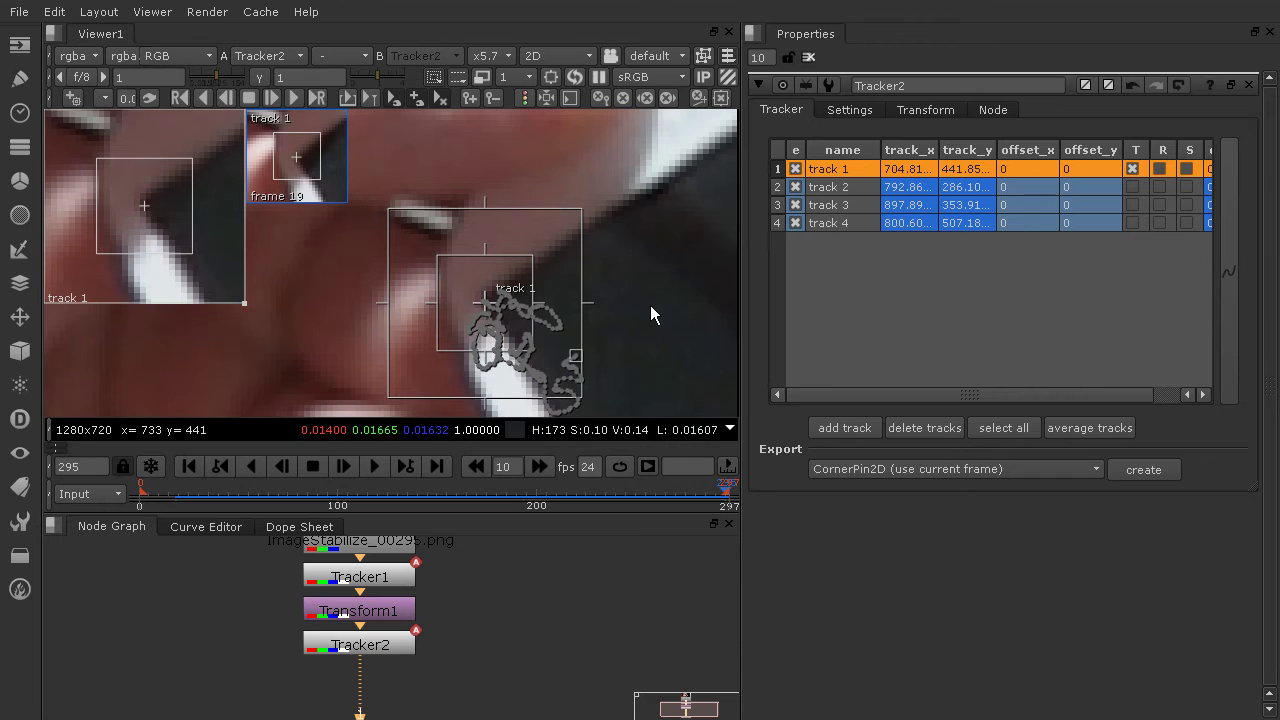
{"action": "left_click", "coordinate": [642, 97]}
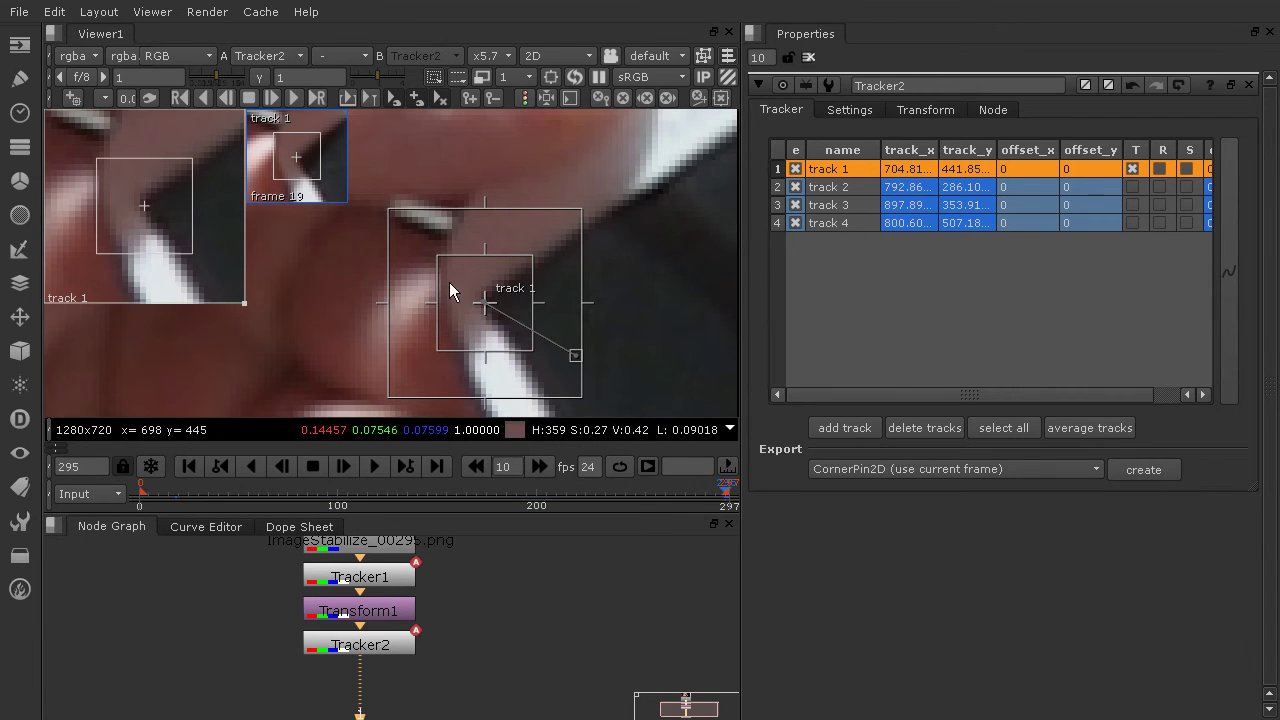
Step: Step track 1 backward to frame 288, nudging it back onto the corner as it drifts
{"action": "left_click_drag", "start_coordinate": [489, 308], "coordinate": [482, 300]}
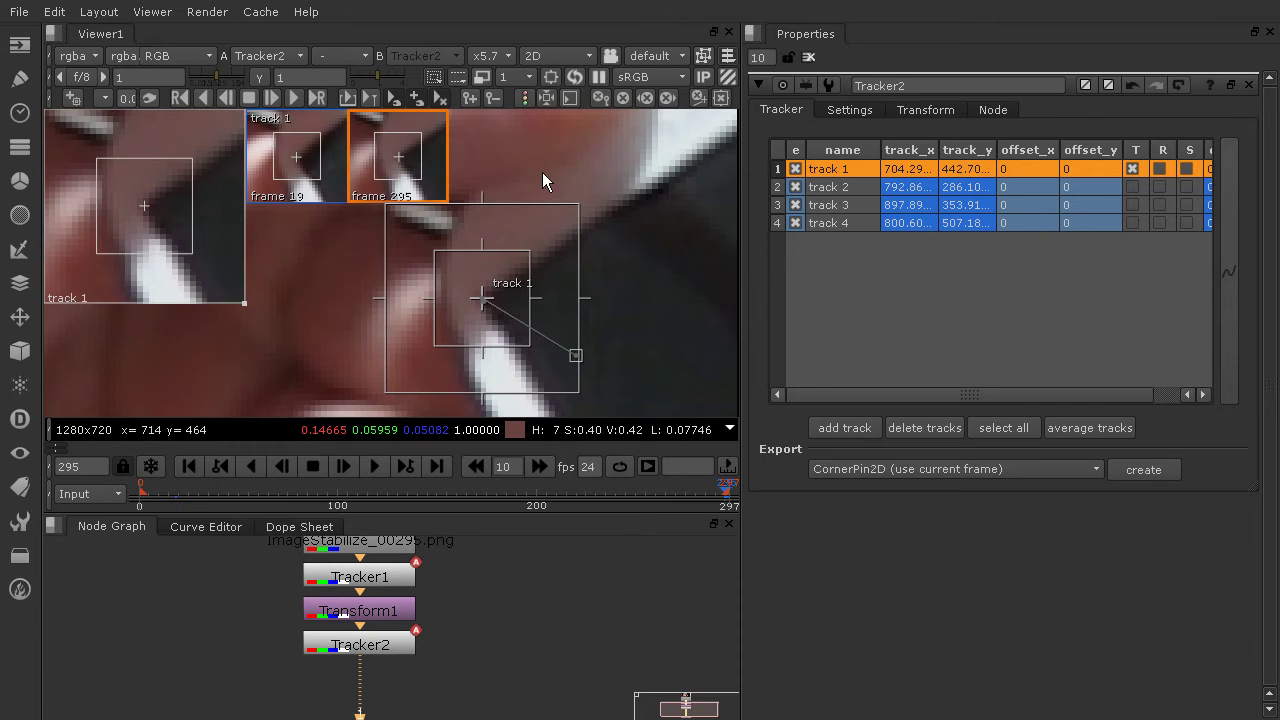
{"action": "left_click", "coordinate": [226, 98]}
{"action": "left_click", "coordinate": [226, 98]}
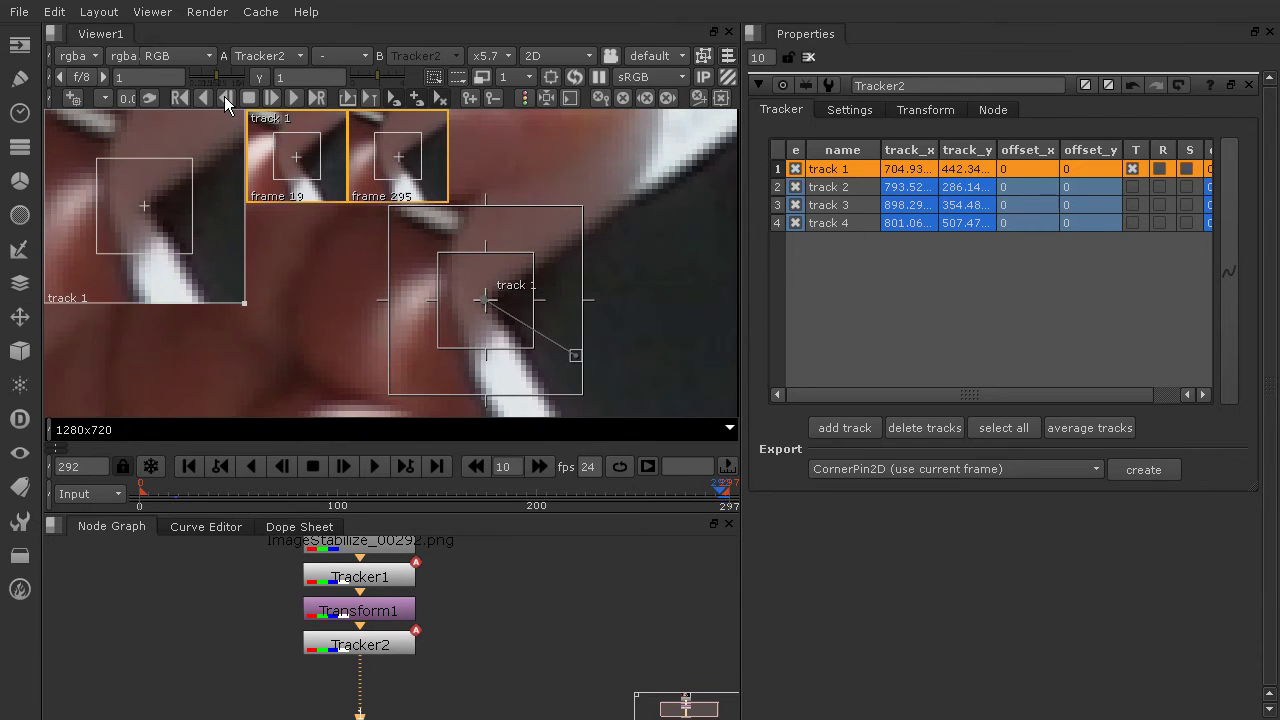
{"action": "left_click_drag", "start_coordinate": [484, 305], "coordinate": [488, 305]}
{"action": "left_click", "coordinate": [226, 97]}
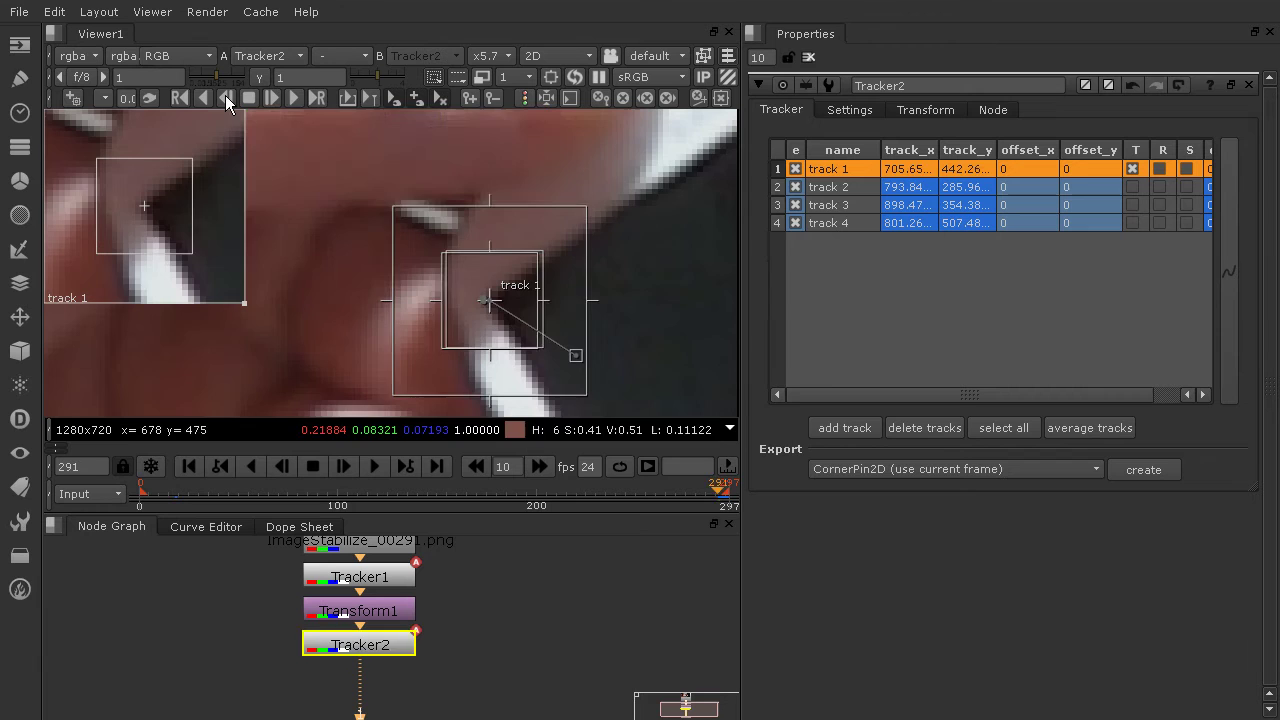
{"action": "left_click", "coordinate": [226, 97]}
{"action": "left_click", "coordinate": [226, 97]}
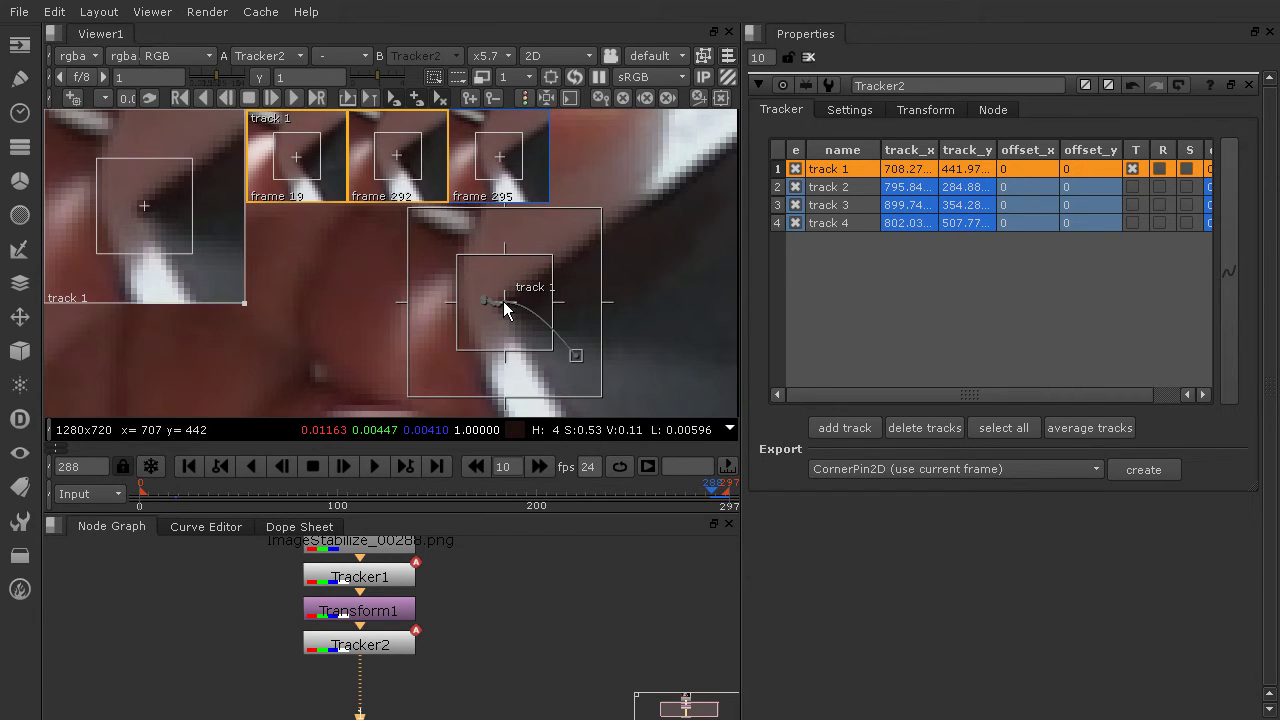
{"action": "left_click_drag", "start_coordinate": [503, 301], "coordinate": [501, 301]}
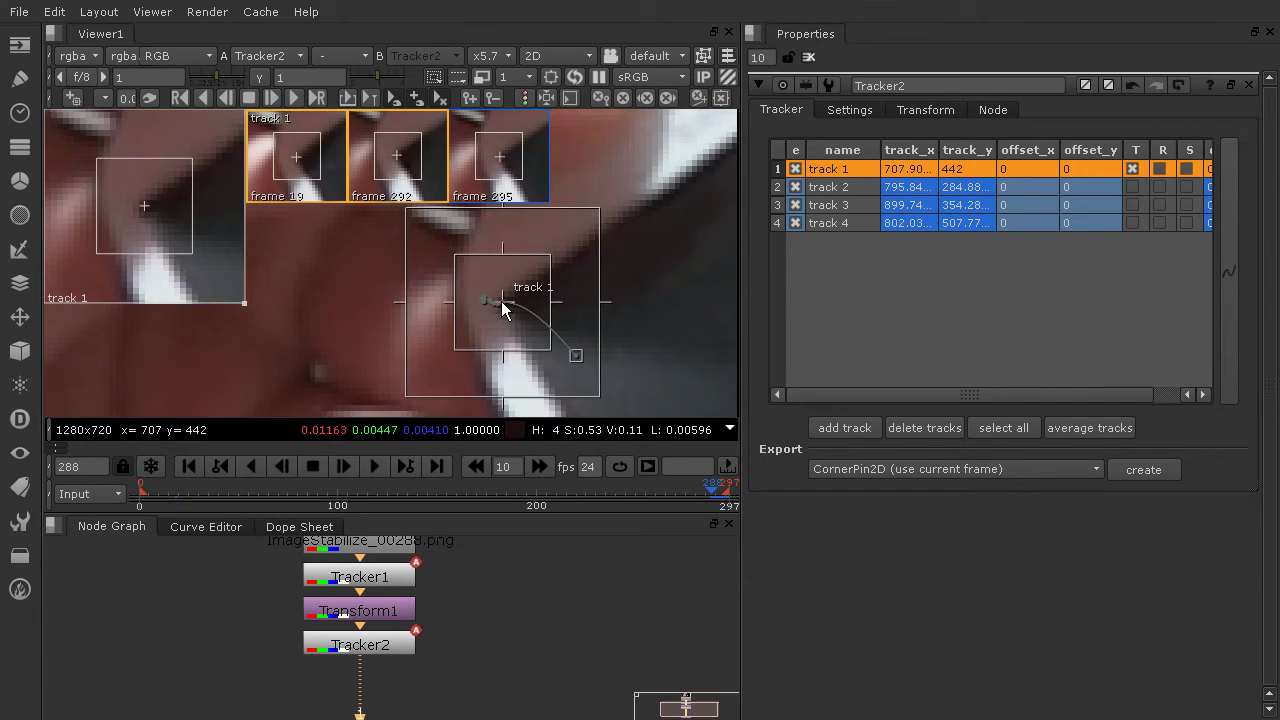
{"action": "left_click", "coordinate": [229, 94]}
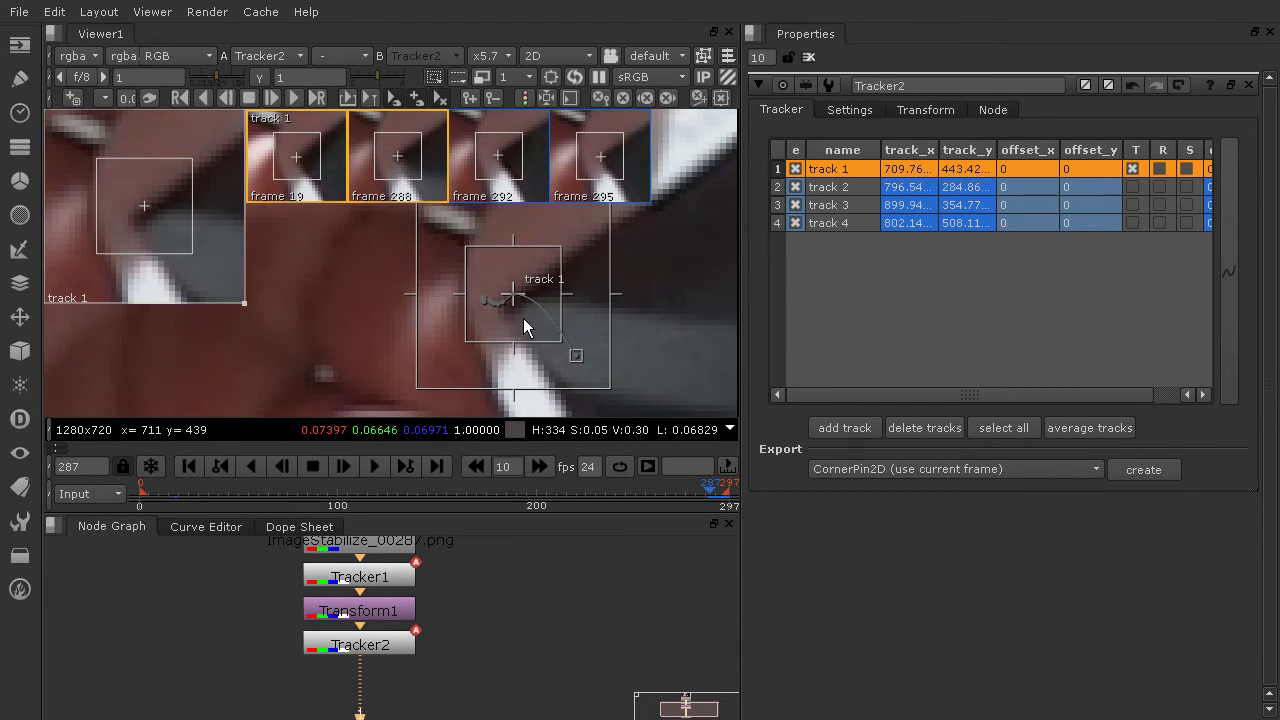
Step: Keep stepping track 1 back to frame 281, realigning it at frames 284 and 281
{"action": "left_click_drag", "start_coordinate": [513, 294], "coordinate": [509, 304]}
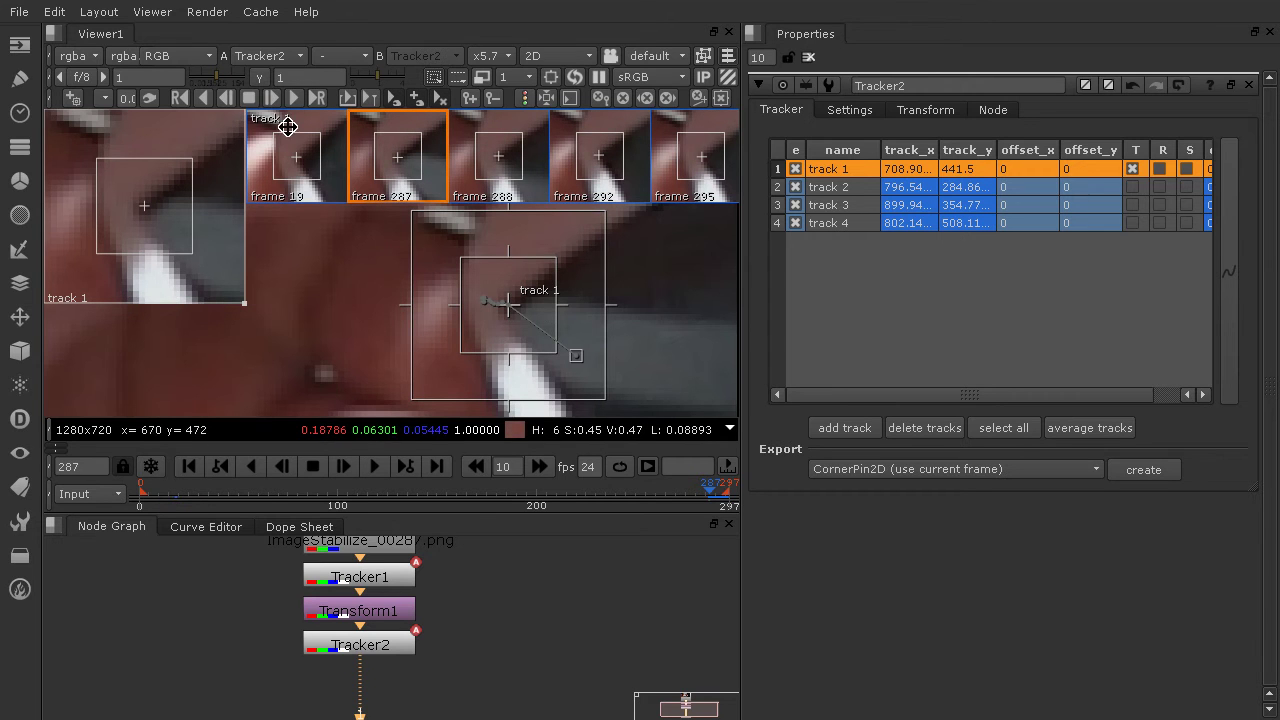
{"action": "left_click", "coordinate": [227, 97]}
{"action": "left_click", "coordinate": [227, 97]}
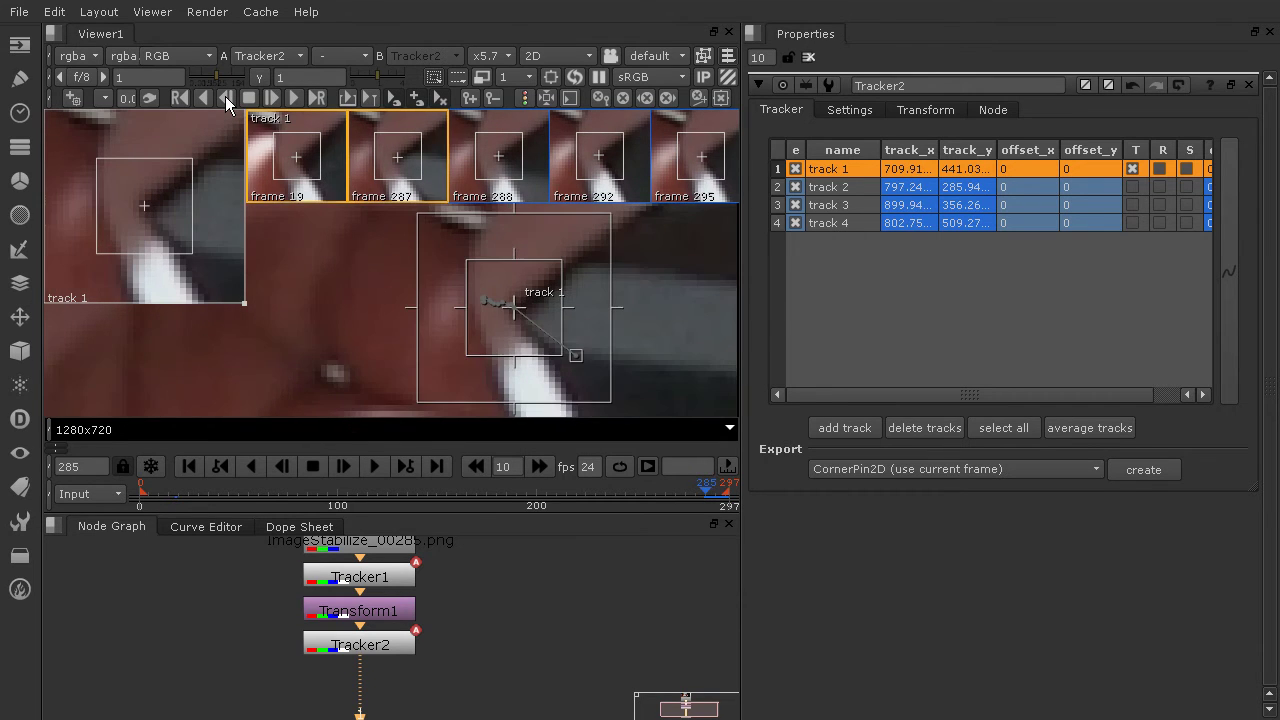
{"action": "left_click", "coordinate": [227, 97]}
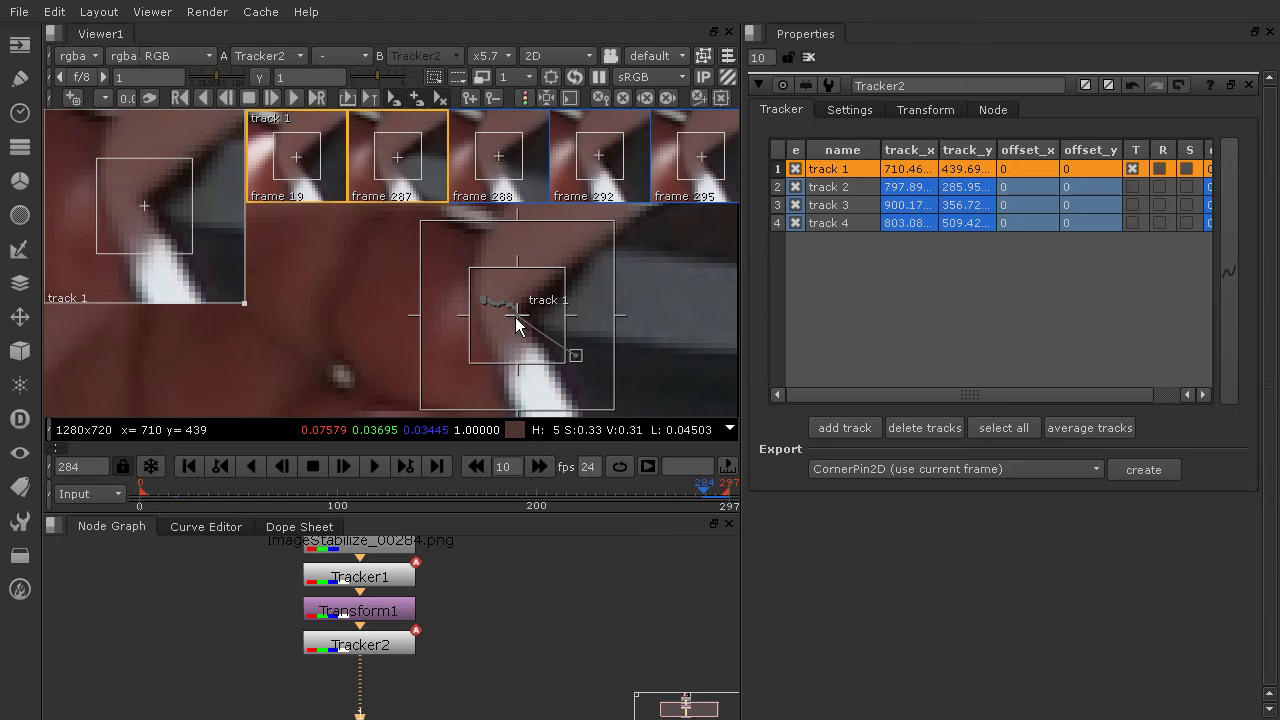
{"action": "left_click_drag", "start_coordinate": [515, 317], "coordinate": [517, 311]}
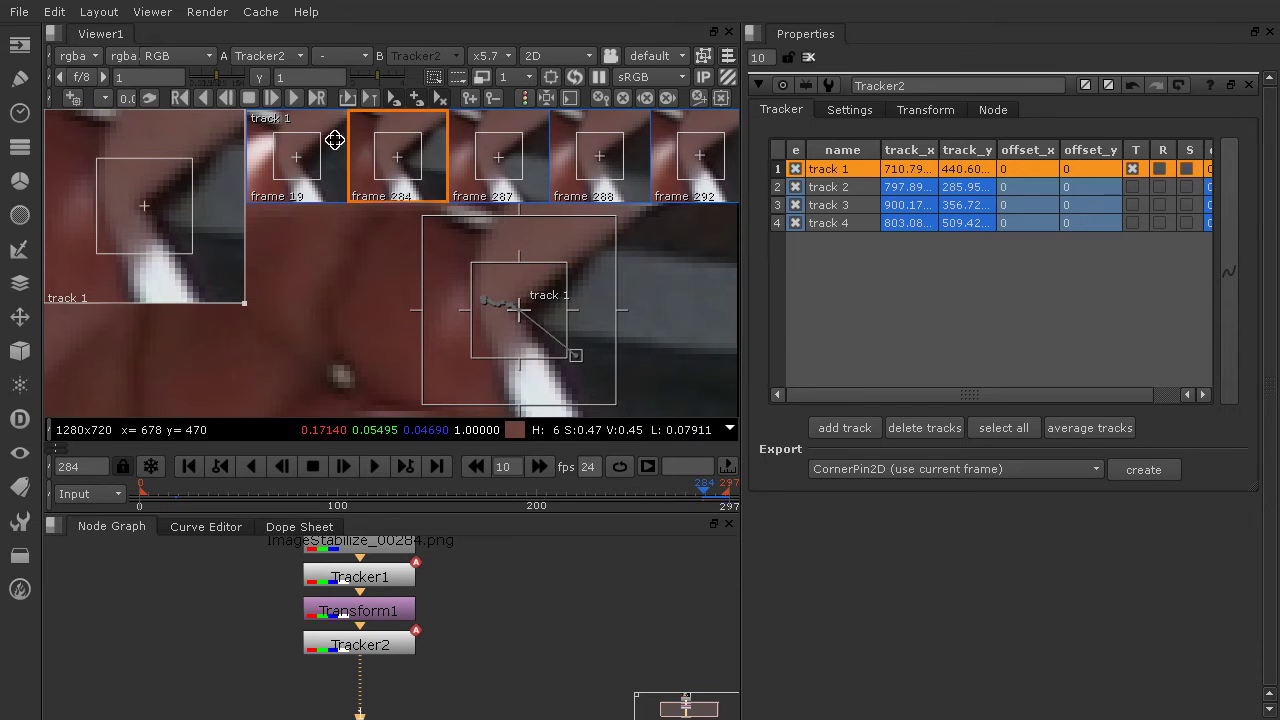
{"action": "left_click", "coordinate": [231, 94]}
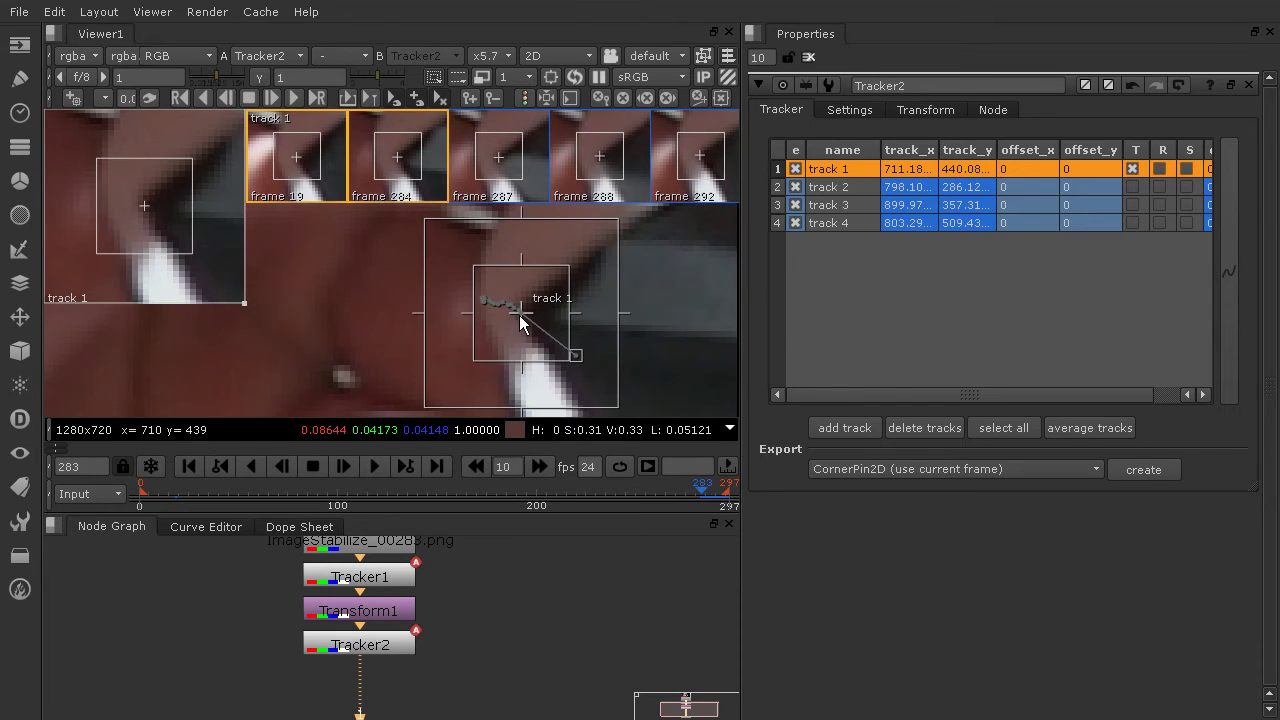
{"action": "left_click_drag", "start_coordinate": [519, 314], "coordinate": [525, 314]}
{"action": "left_click", "coordinate": [227, 97]}
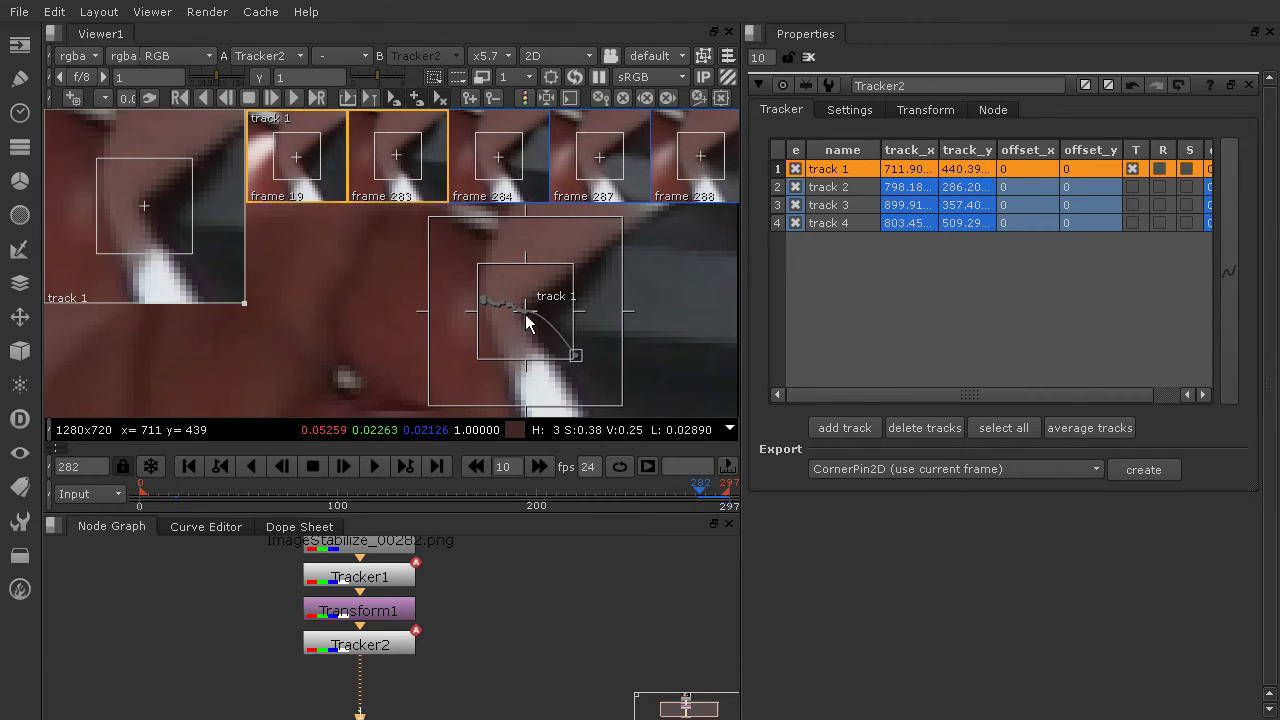
{"action": "left_click", "coordinate": [222, 95]}
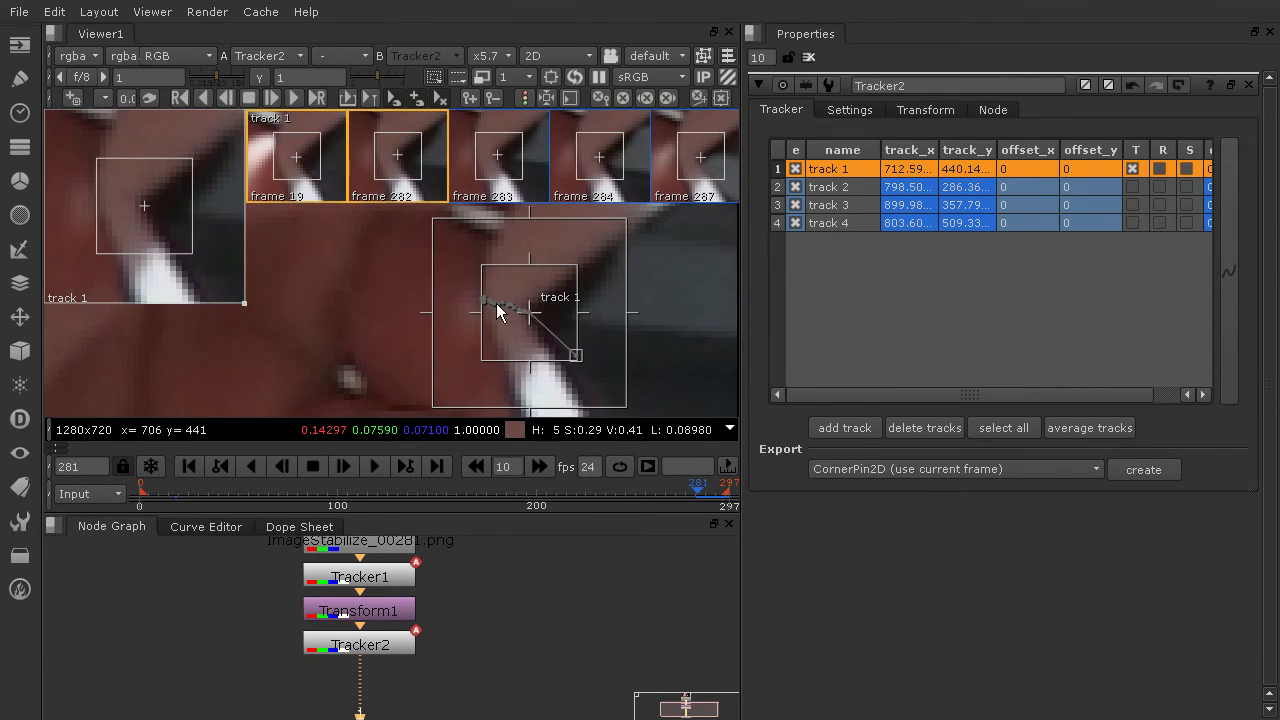
{"action": "left_click_drag", "start_coordinate": [528, 315], "coordinate": [528, 313]}
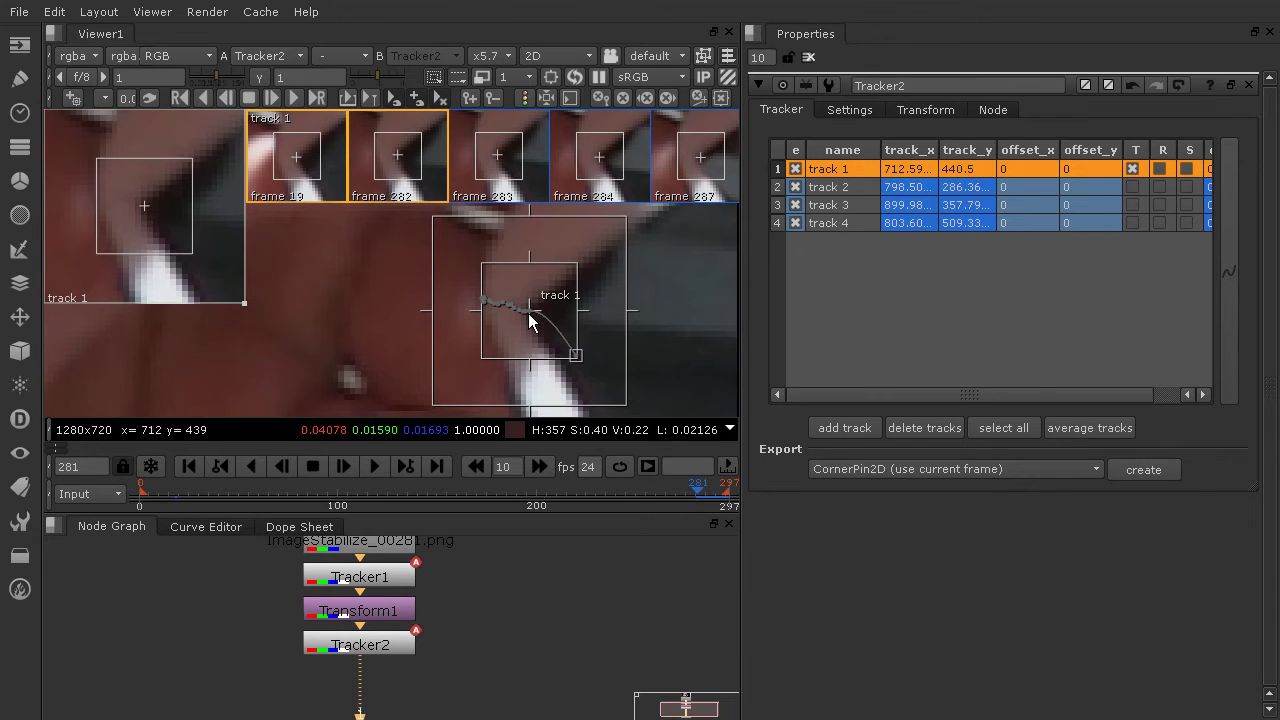
Step: Step track 1 back to frames 273 and 272, correcting its position on each
{"action": "left_click", "coordinate": [229, 95]}
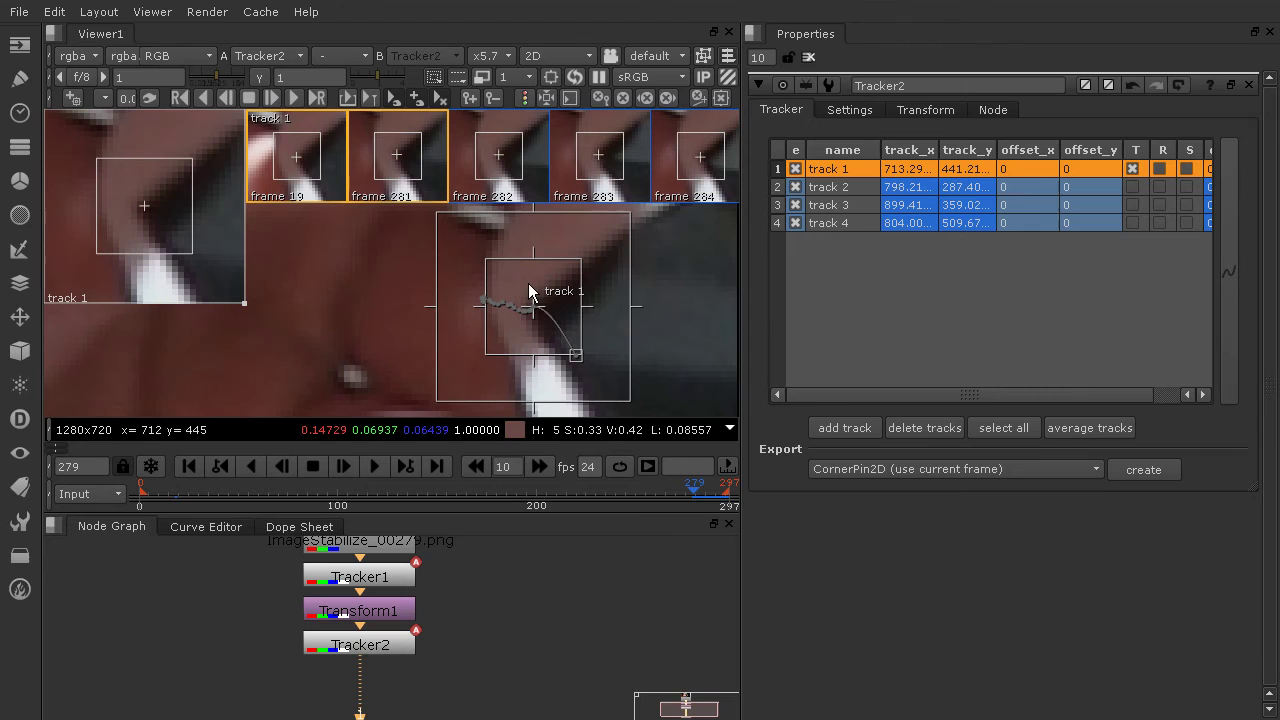
{"action": "left_click", "coordinate": [223, 96]}
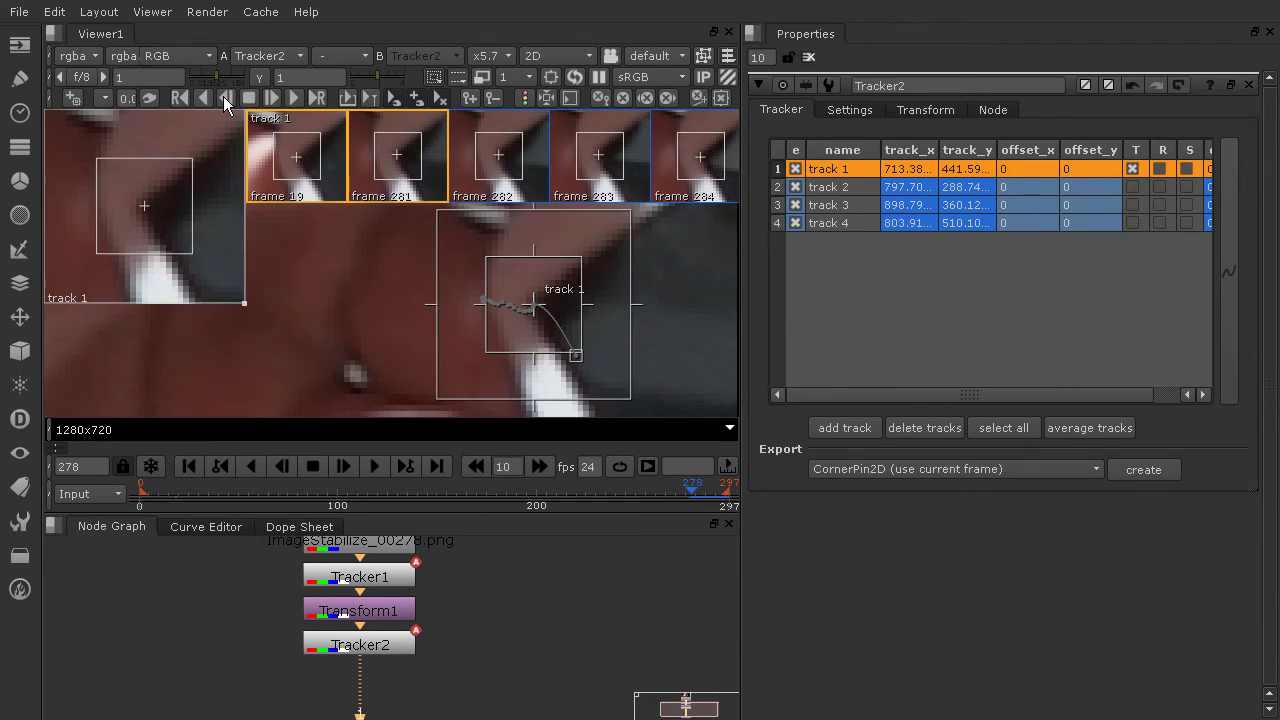
{"action": "left_click", "coordinate": [223, 96]}
{"action": "left_click", "coordinate": [223, 96]}
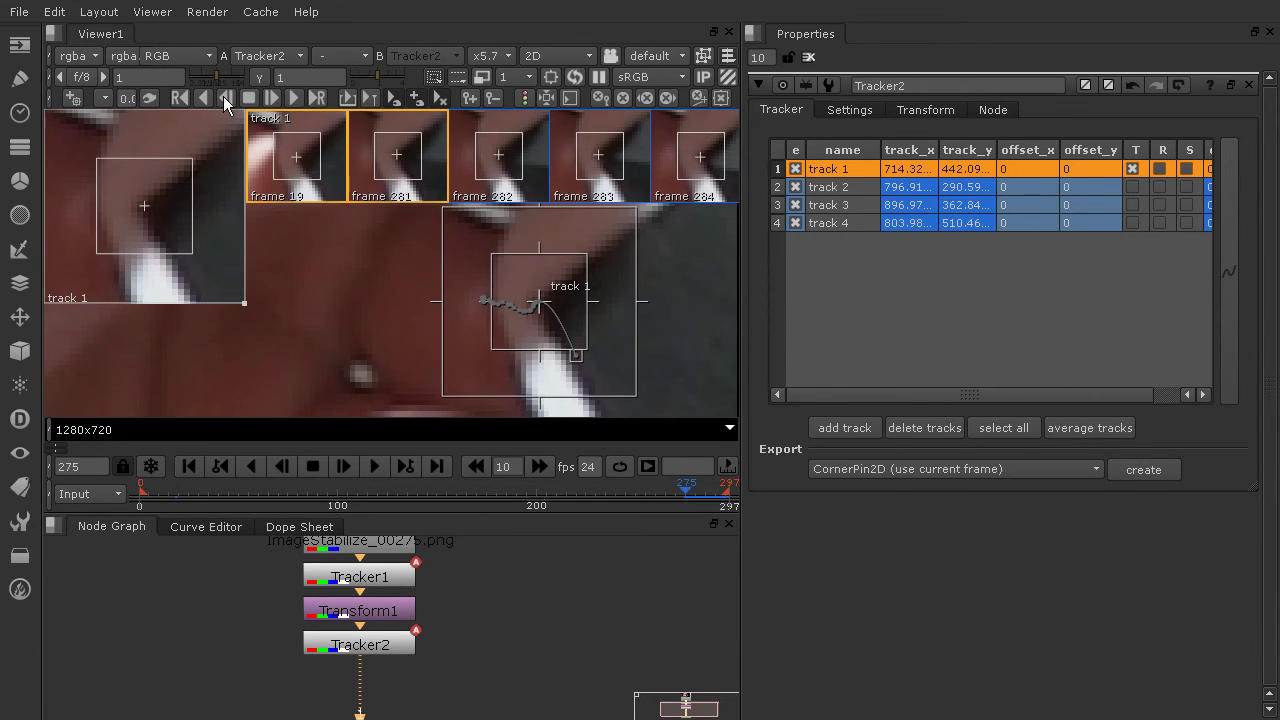
{"action": "left_click", "coordinate": [223, 96]}
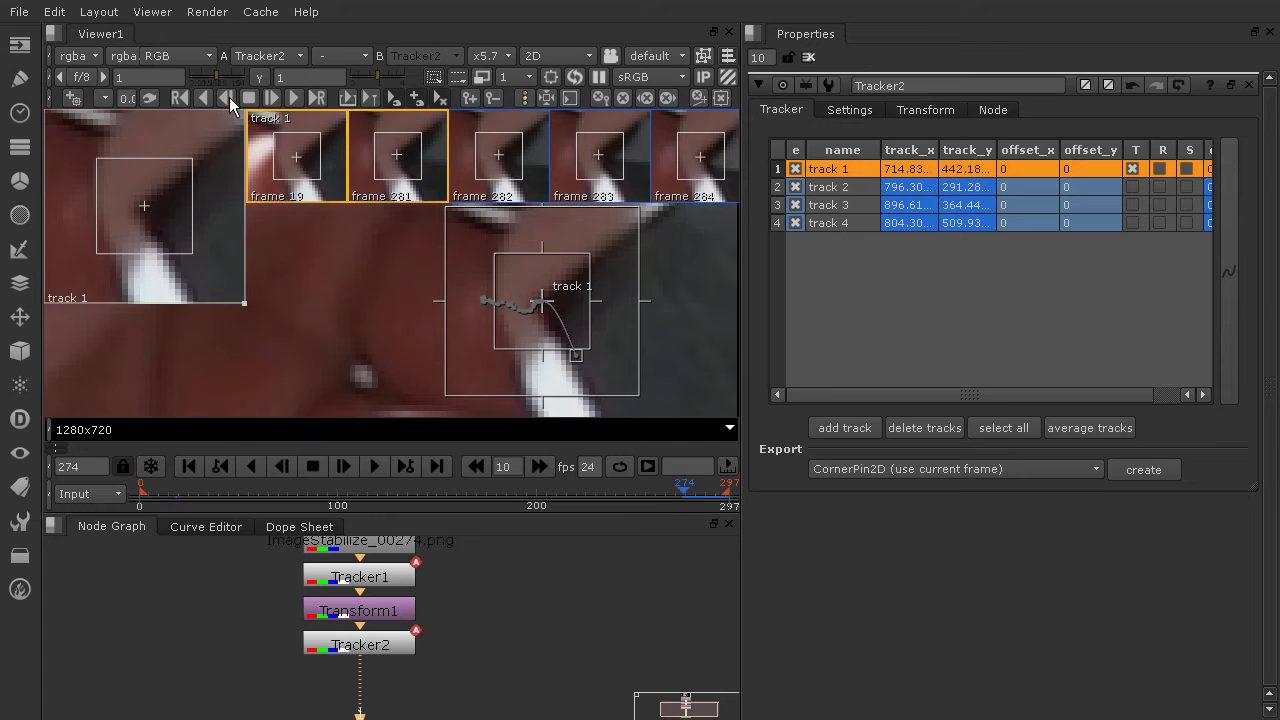
{"action": "left_click", "coordinate": [229, 97]}
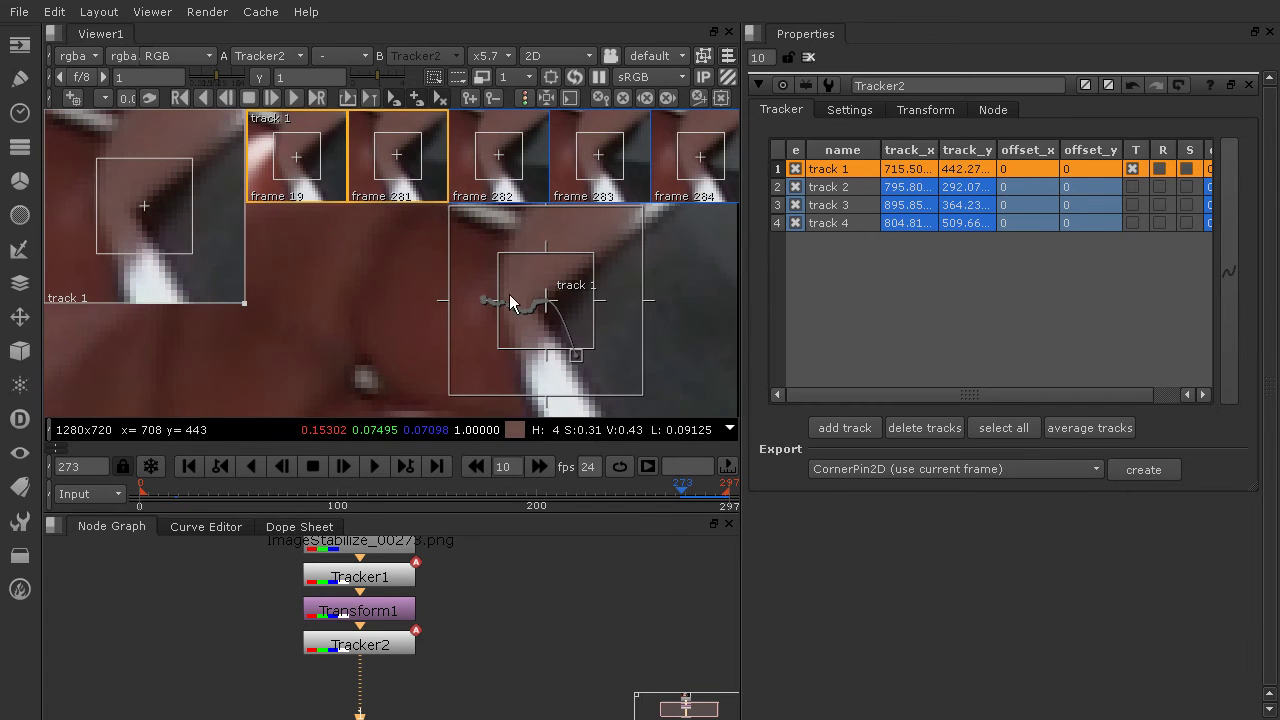
{"action": "left_click_drag", "start_coordinate": [546, 303], "coordinate": [543, 315]}
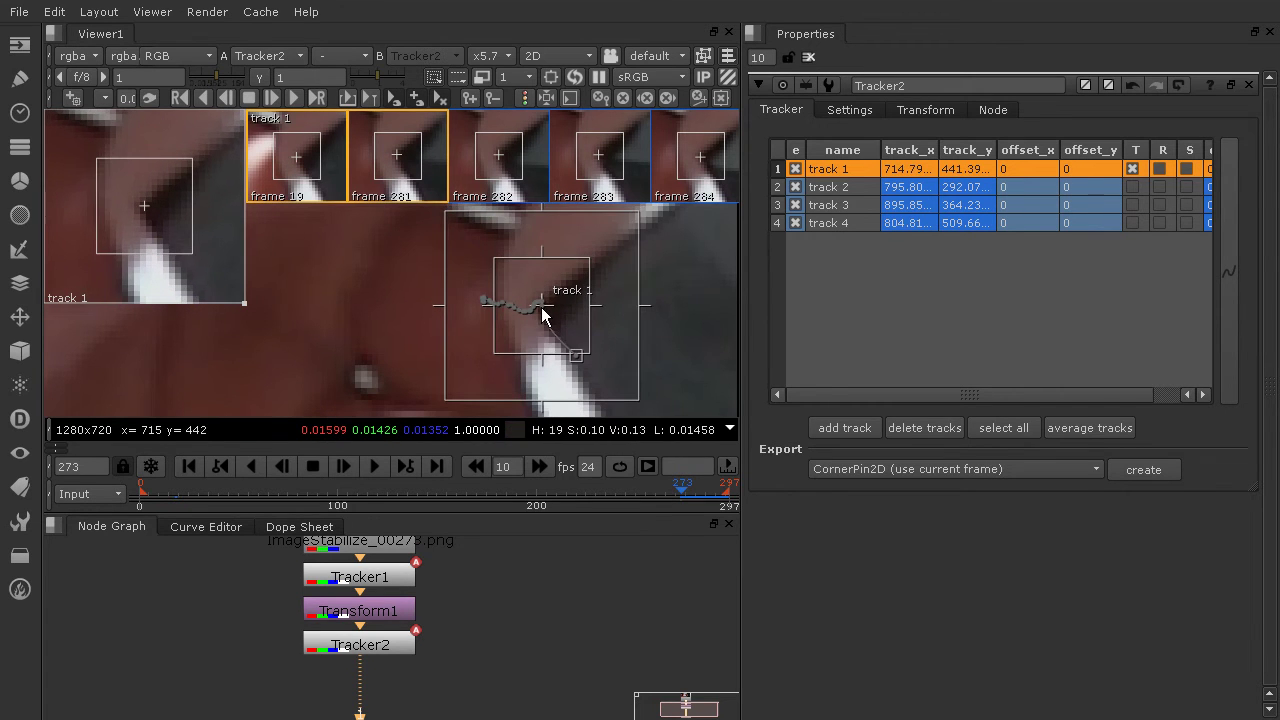
{"action": "left_click", "coordinate": [234, 94]}
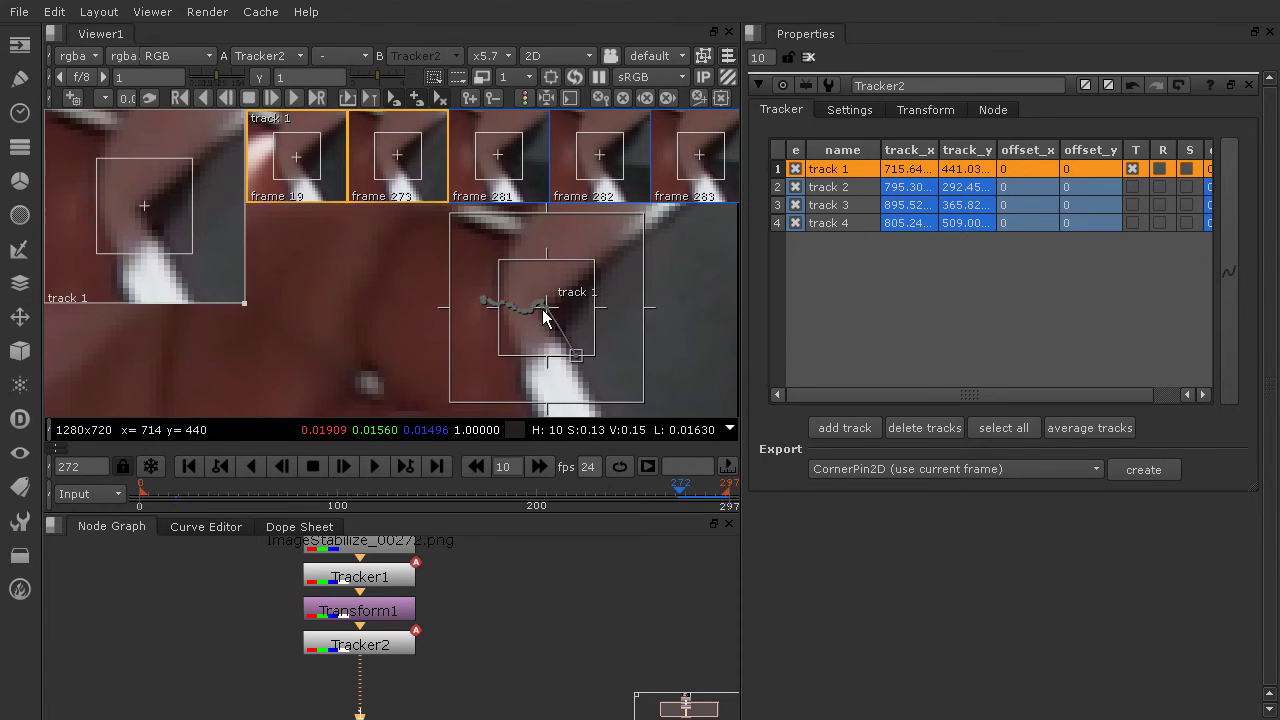
{"action": "left_click_drag", "start_coordinate": [543, 315], "coordinate": [544, 312]}
Step: Step track 1 back to frame 267 and correct it there (about 718, 437.7)
{"action": "left_click", "coordinate": [235, 95]}
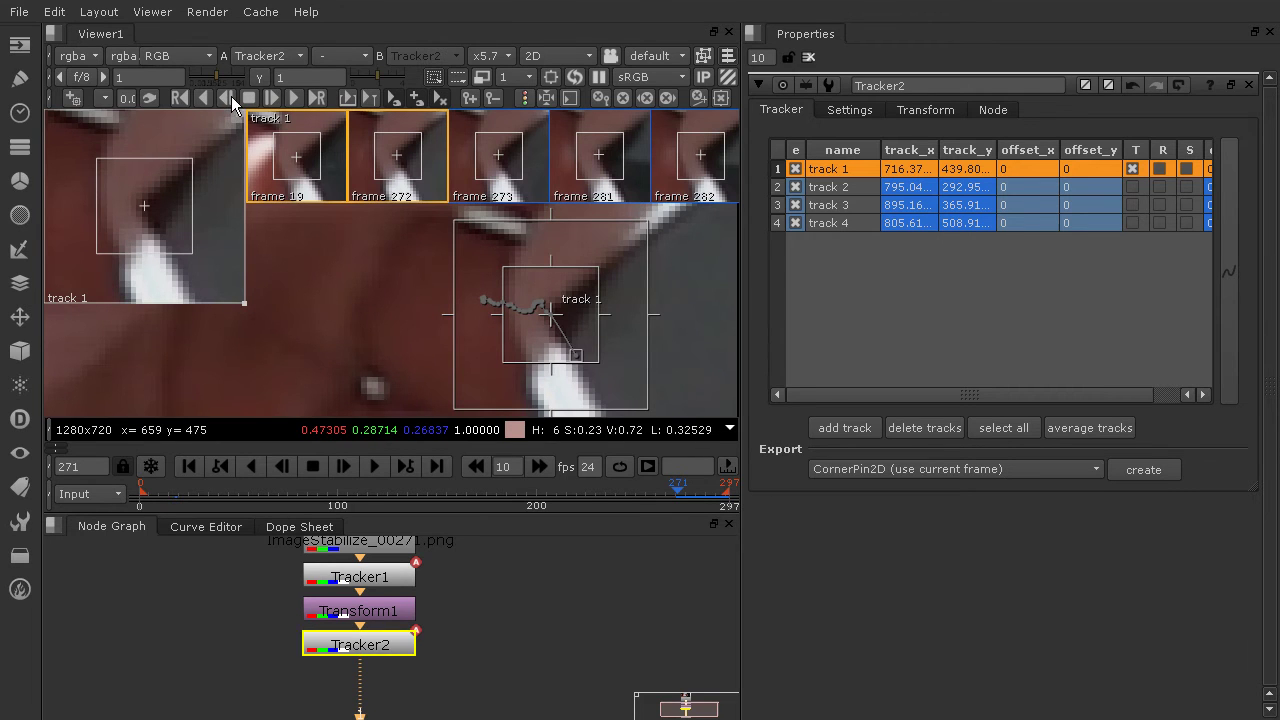
{"action": "left_click", "coordinate": [231, 96]}
{"action": "left_click", "coordinate": [231, 96]}
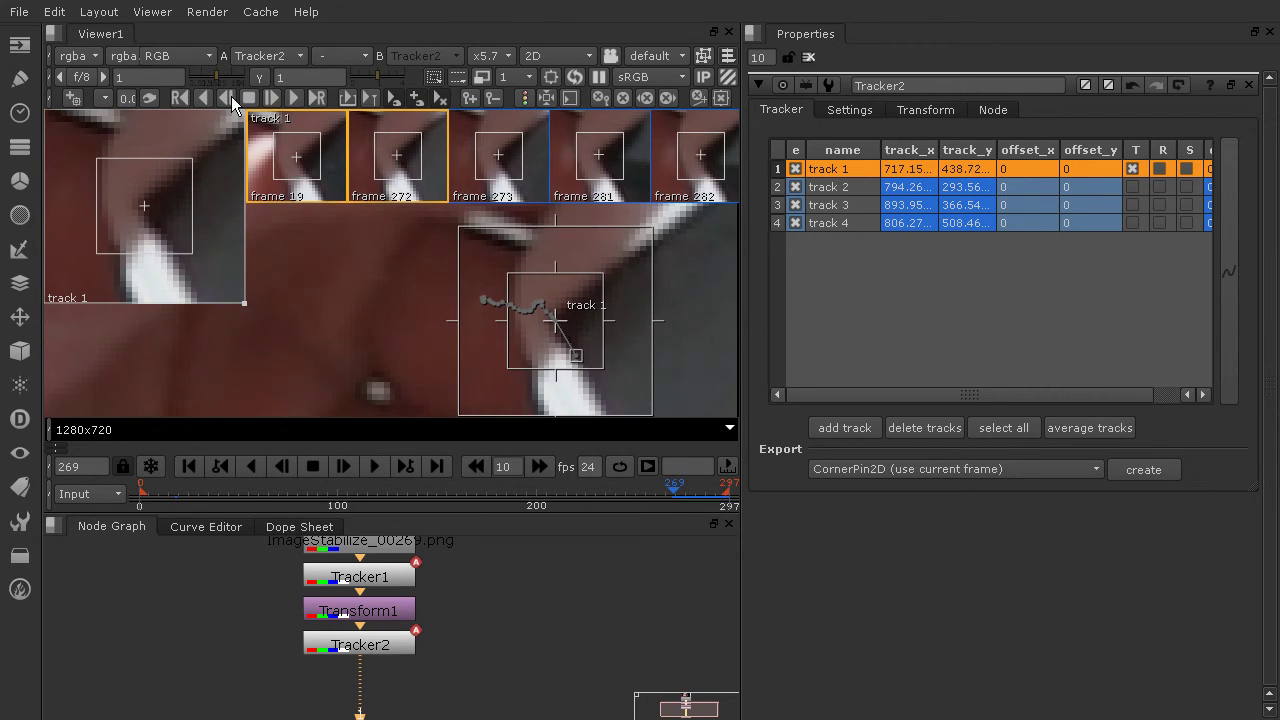
{"action": "left_click", "coordinate": [231, 96]}
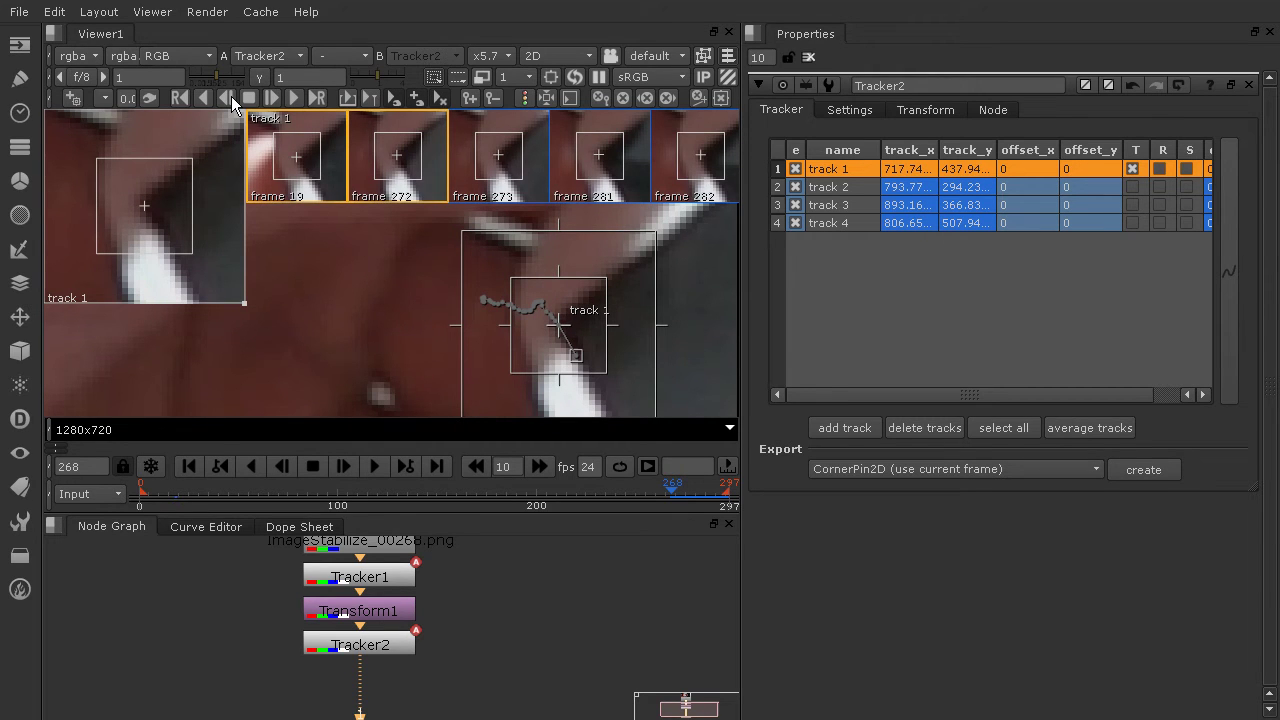
{"action": "left_click", "coordinate": [231, 96]}
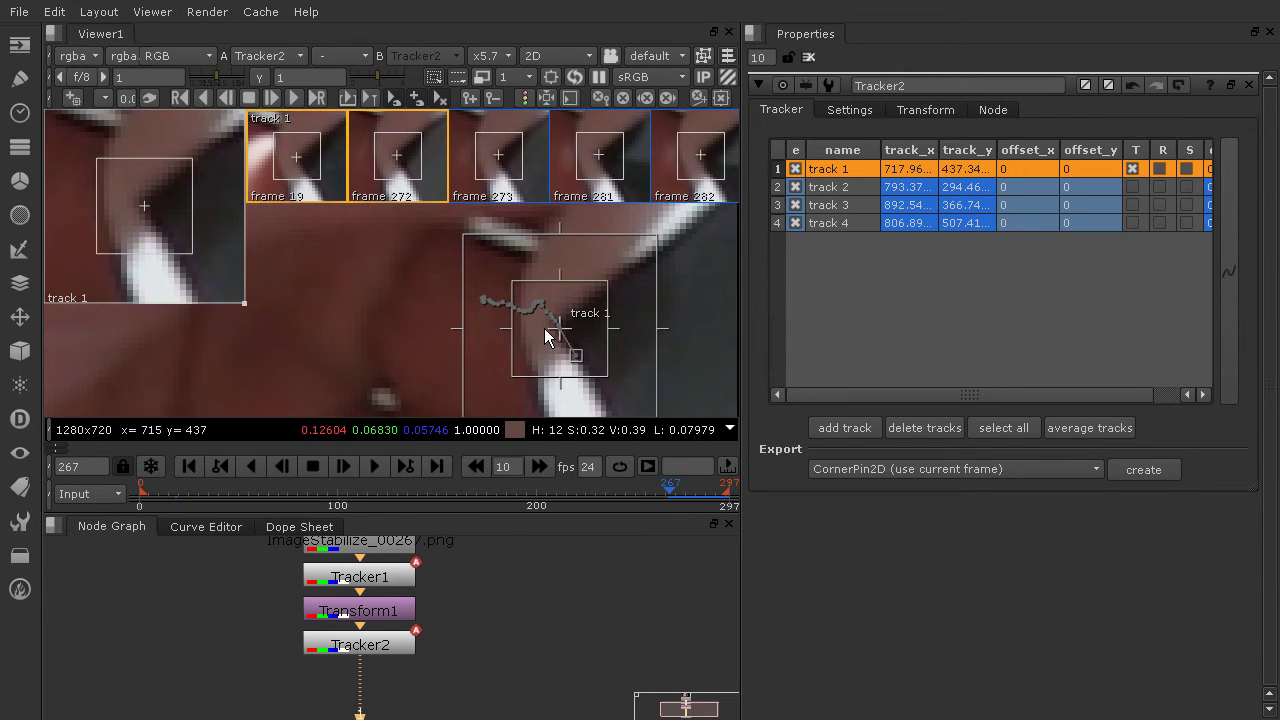
{"action": "left_click_drag", "start_coordinate": [558, 340], "coordinate": [558, 338]}
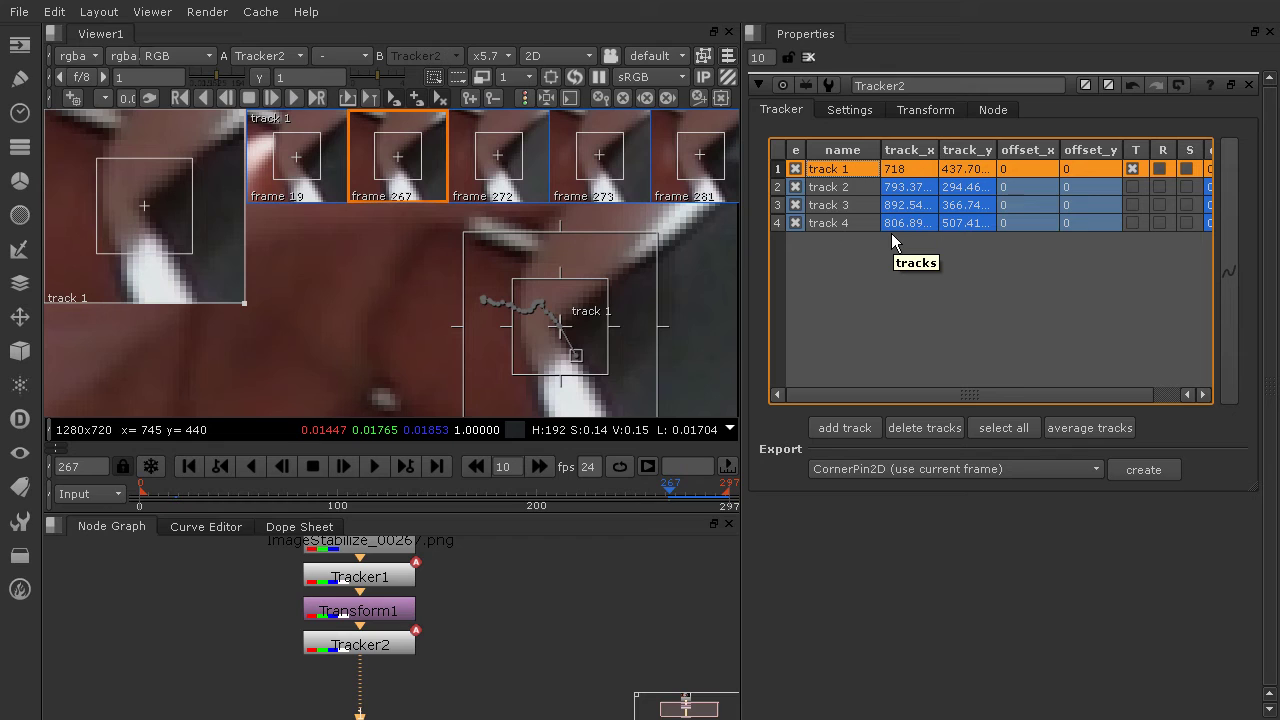
Step: Turn on 'adjust for luminance changes' in Tracker2's Settings
{"action": "left_click", "coordinate": [865, 113]}
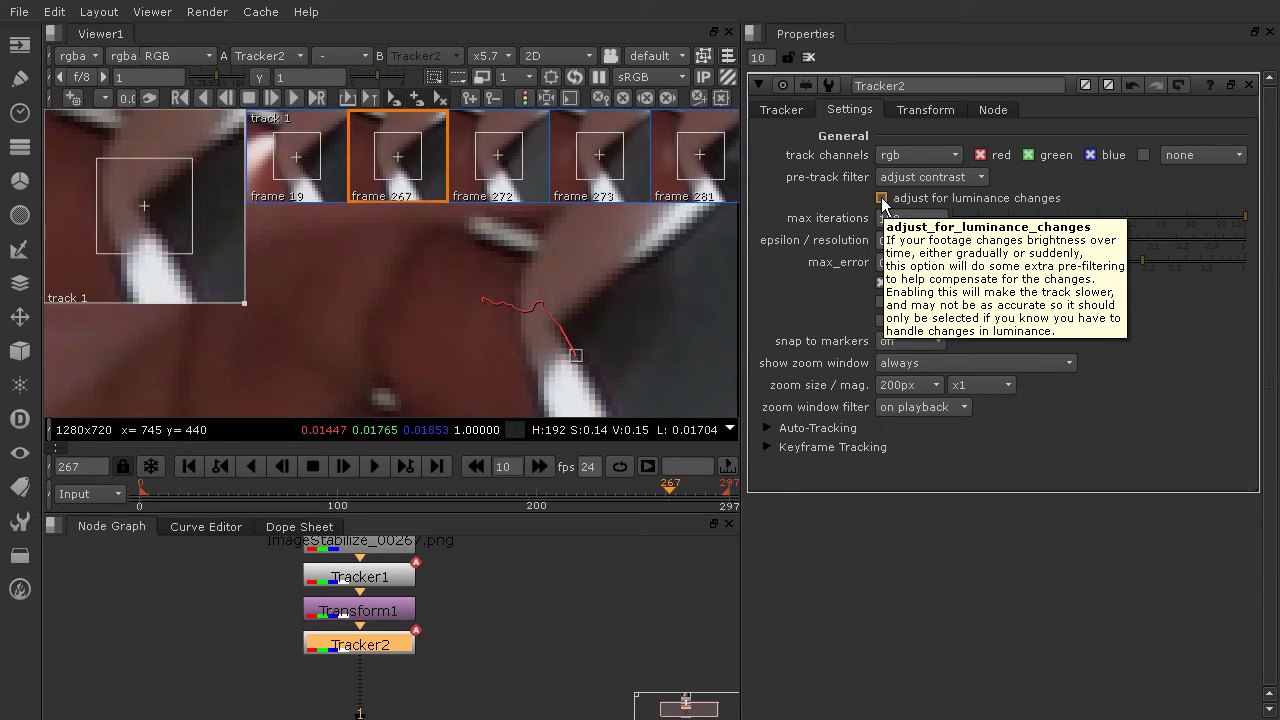
{"action": "left_click", "coordinate": [882, 199]}
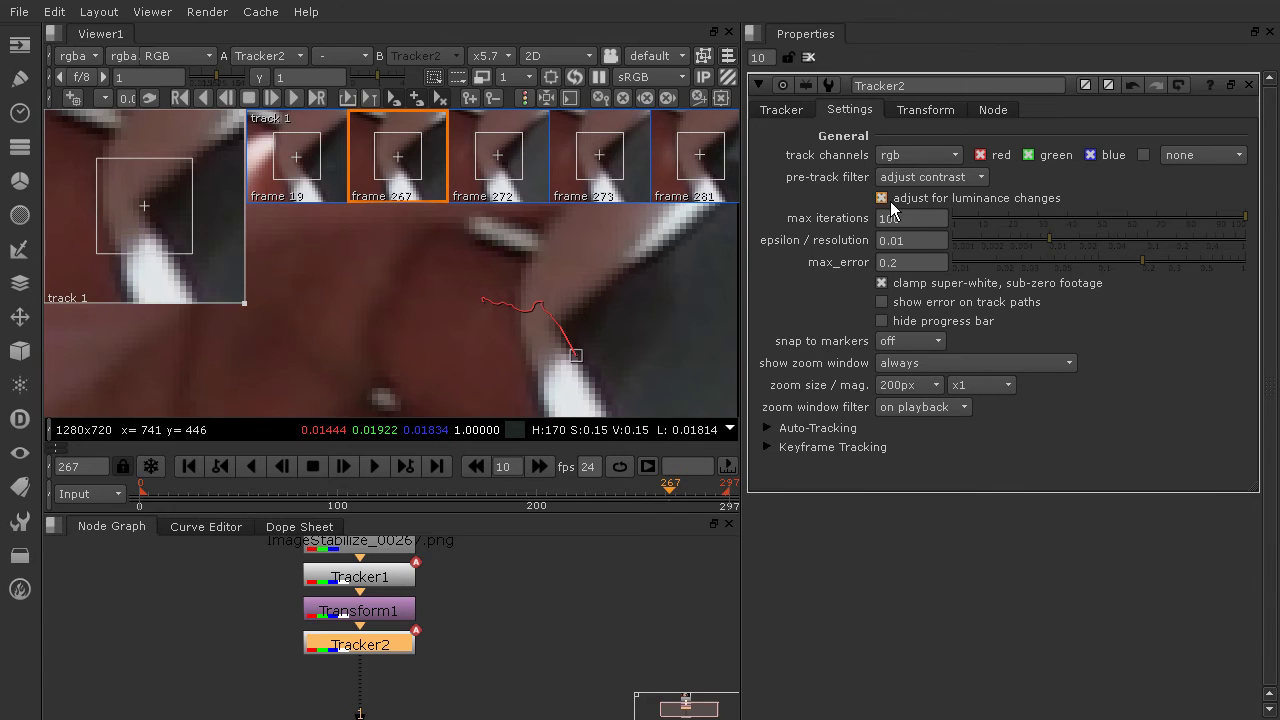
{"action": "left_click", "coordinate": [779, 111]}
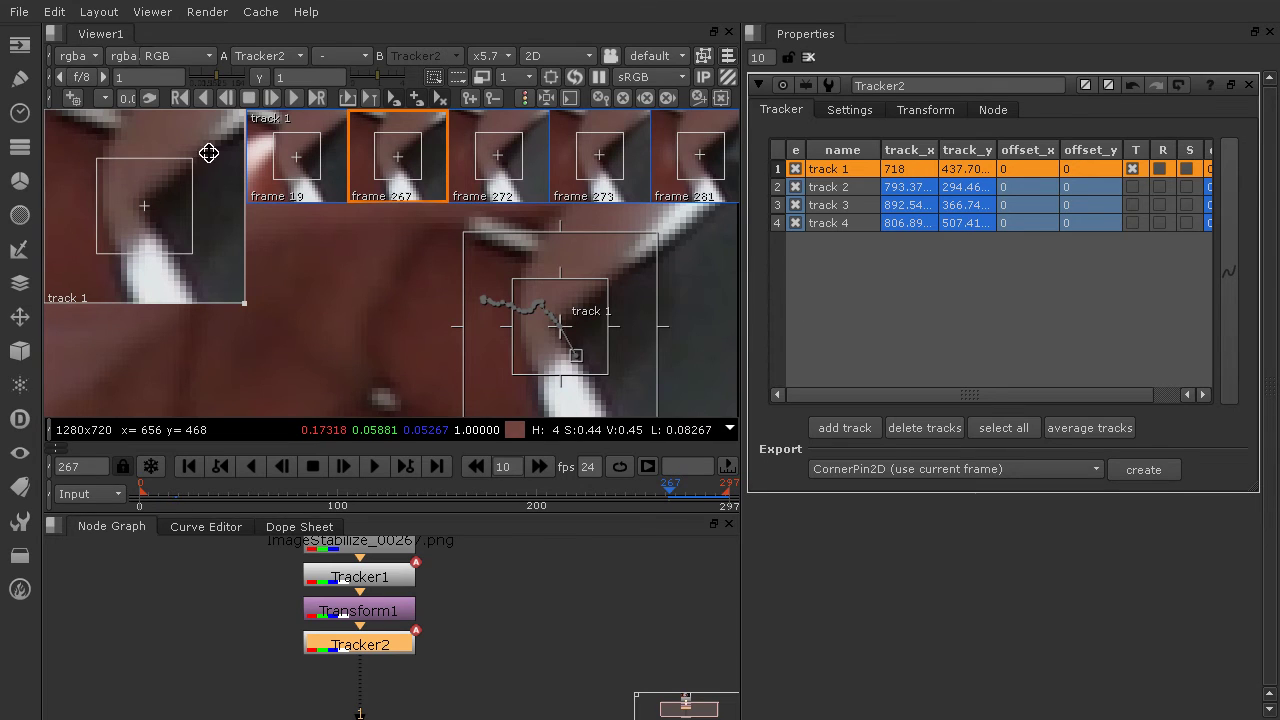
Step: Track track 1 backward from frame 267, cancel partway, and scrub to review around frame 217
{"action": "left_click", "coordinate": [205, 94]}
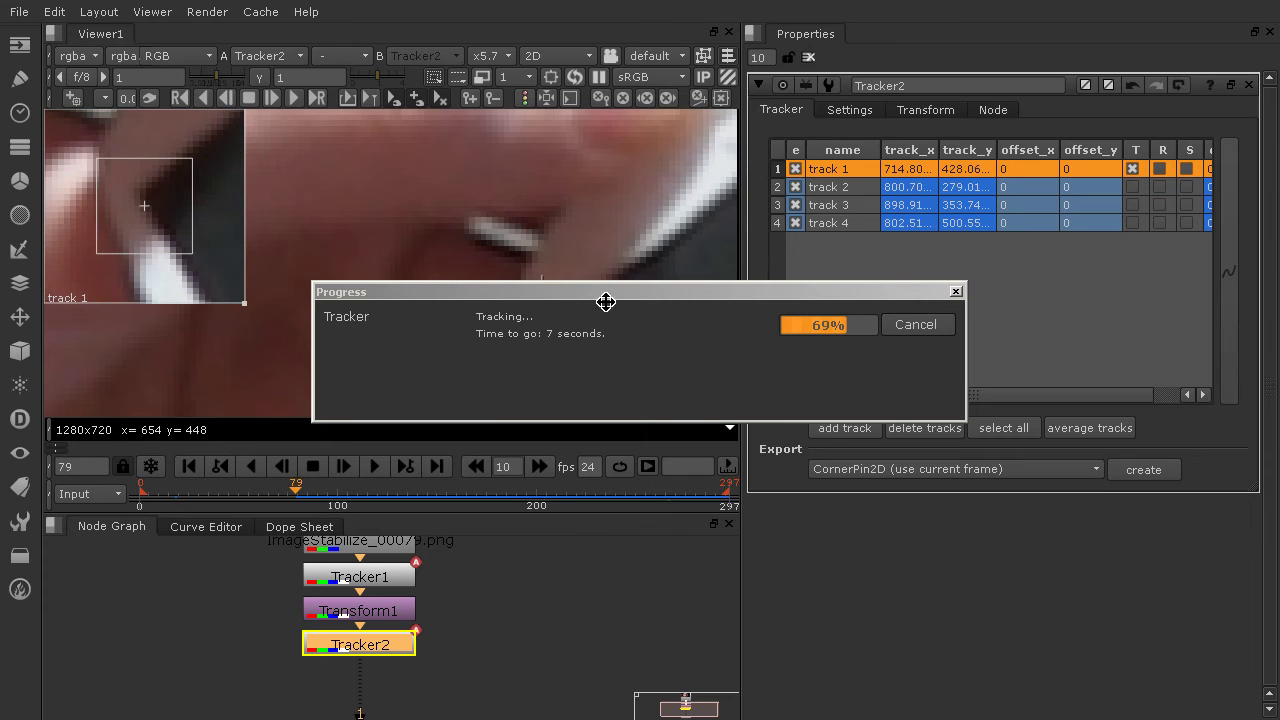
{"action": "left_click", "coordinate": [915, 324]}
{"action": "left_click_drag", "start_coordinate": [303, 497], "coordinate": [628, 540]}
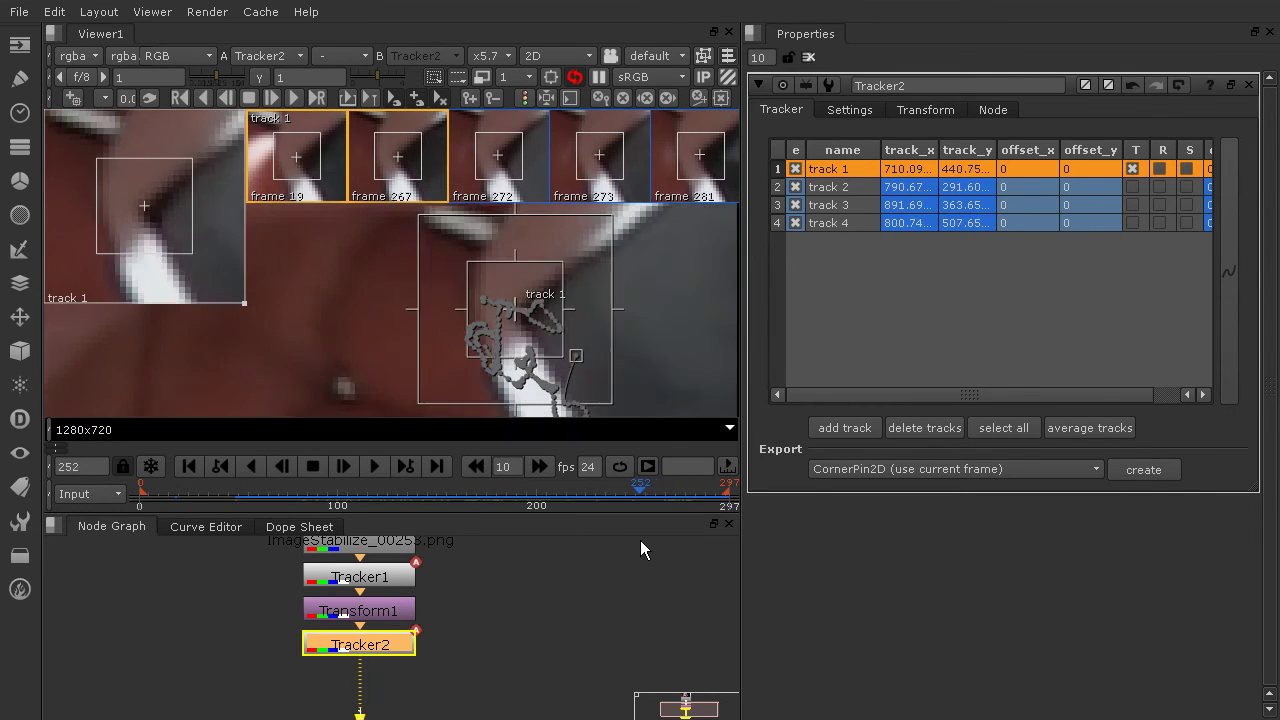
{"action": "left_click_drag", "start_coordinate": [628, 540], "coordinate": [571, 540]}
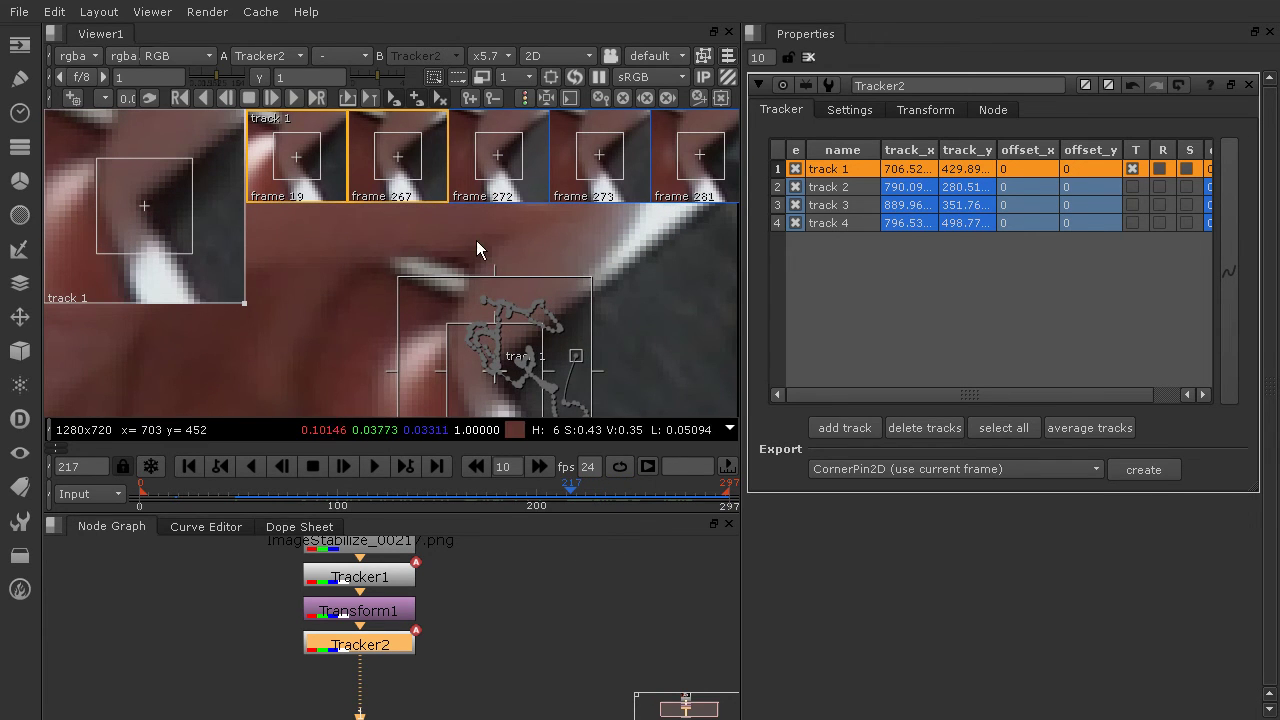
Step: Clear part of track 1's path, fix it at frame 216, and retrack toward frame 205
{"action": "left_click", "coordinate": [645, 98]}
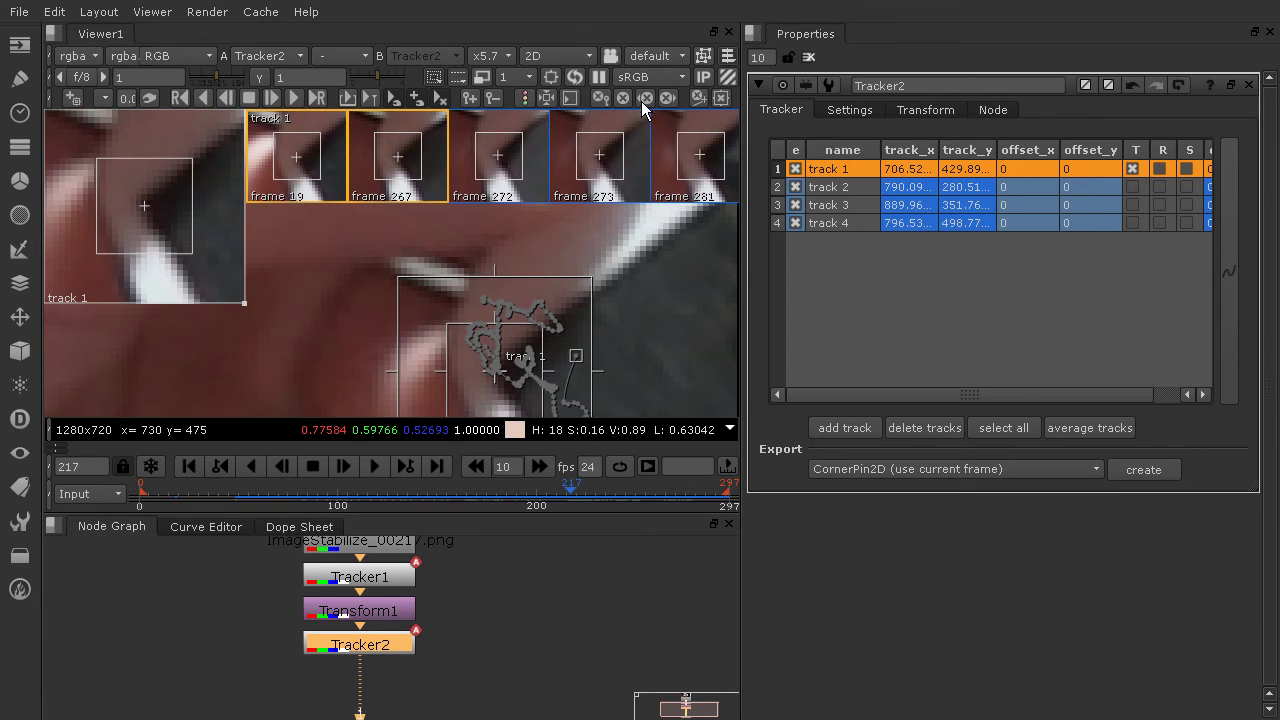
{"action": "left_click", "coordinate": [228, 98]}
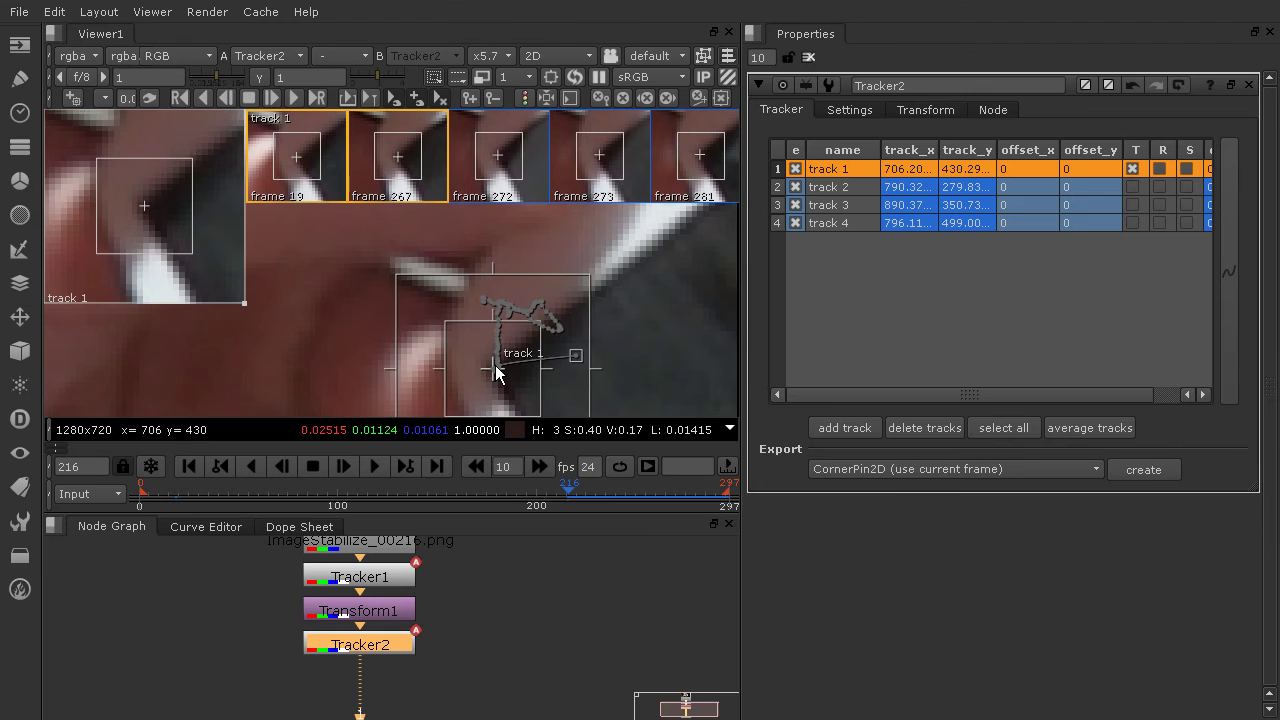
{"action": "left_click_drag", "start_coordinate": [495, 367], "coordinate": [493, 365]}
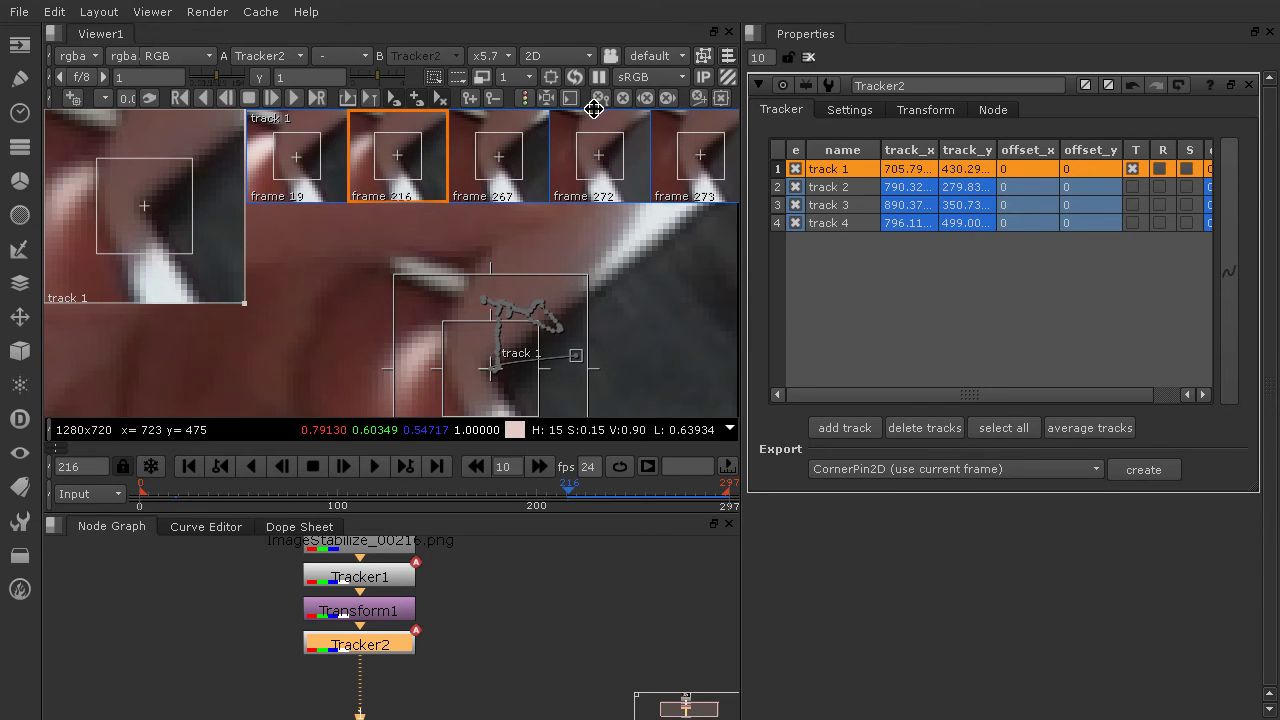
{"action": "left_click", "coordinate": [228, 98]}
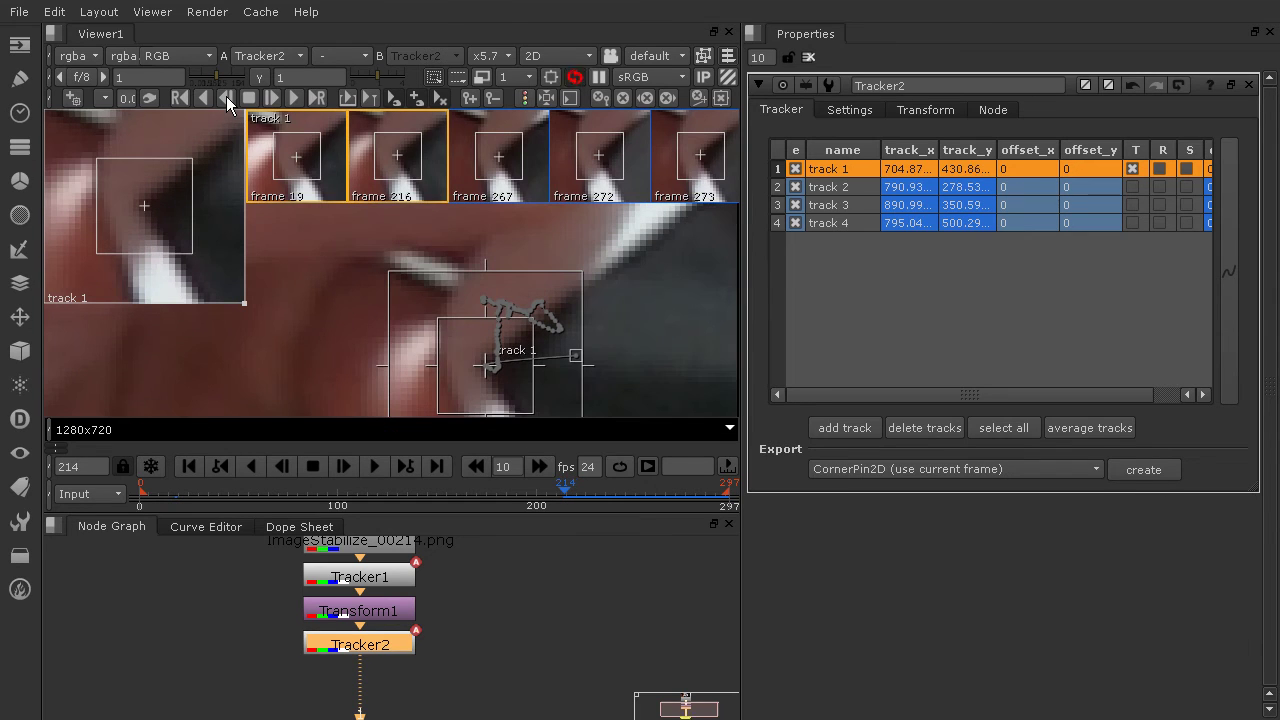
{"action": "left_click", "coordinate": [228, 98]}
{"action": "left_click", "coordinate": [228, 98]}
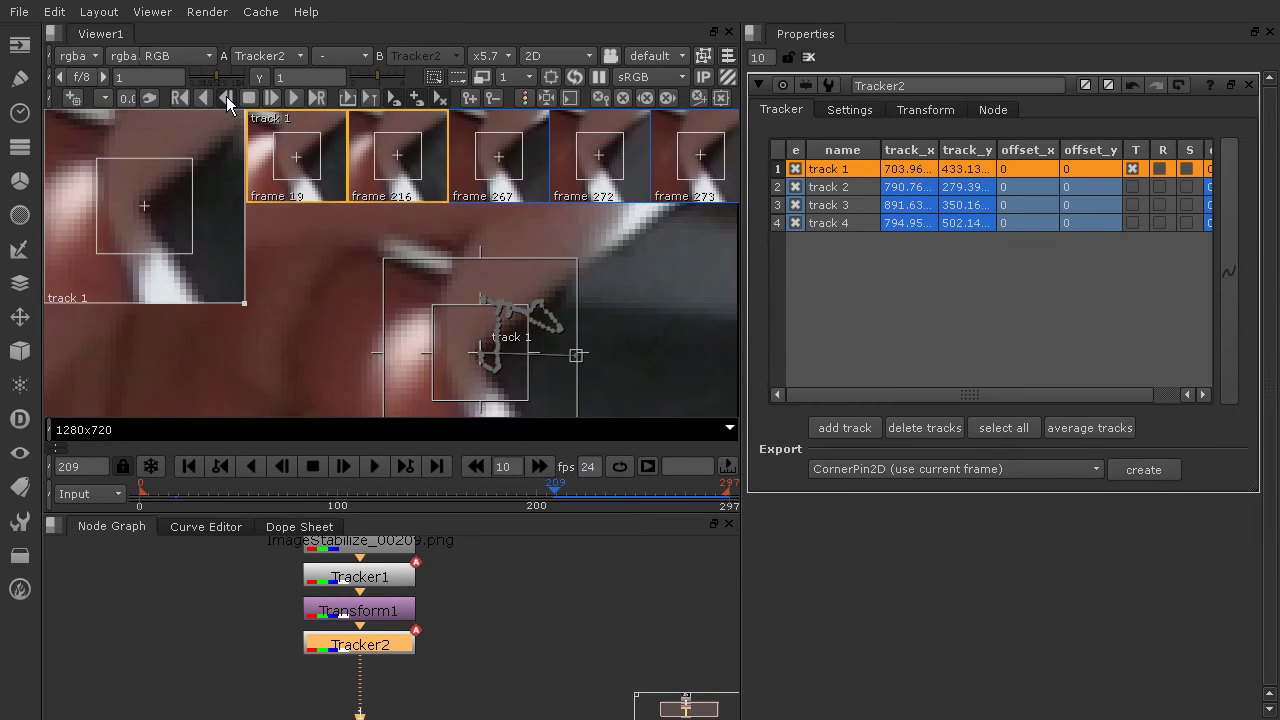
{"action": "left_click", "coordinate": [228, 98]}
{"action": "left_click", "coordinate": [228, 98]}
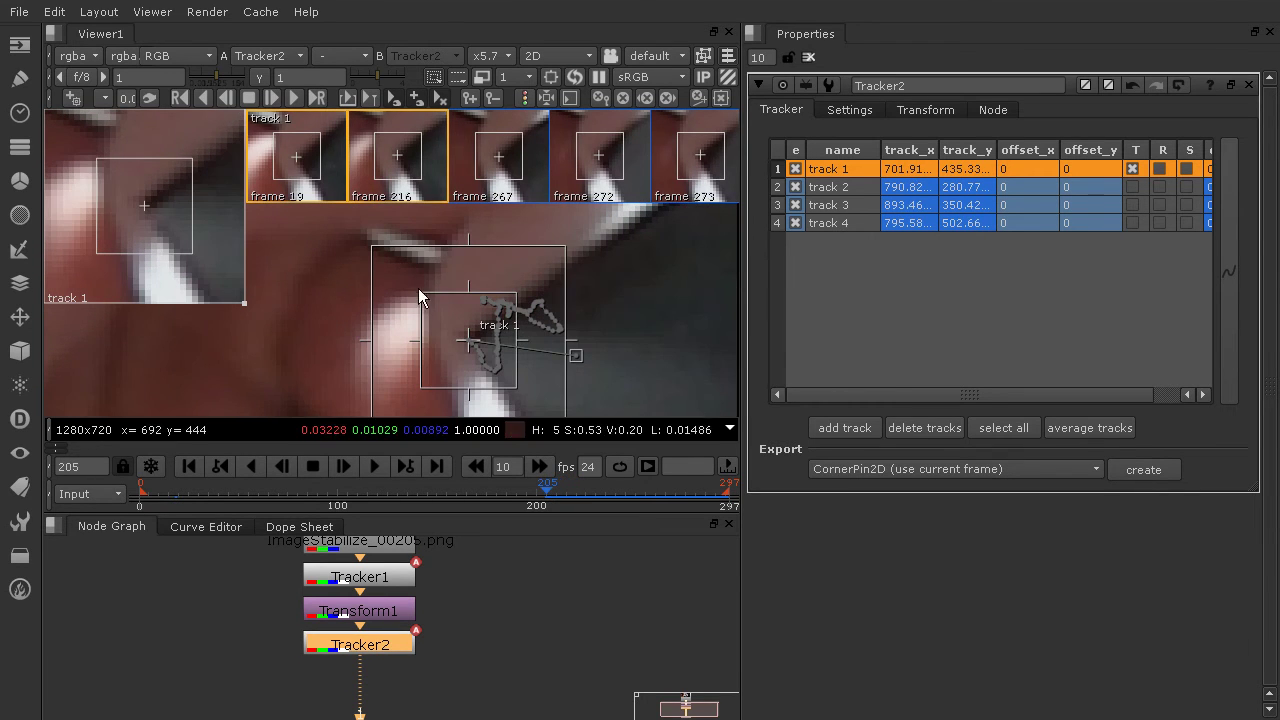
Step: Add corrective keyframes at frames 205 and 197 while retracking track 1 back to 157
{"action": "left_click_drag", "start_coordinate": [469, 332], "coordinate": [469, 328]}
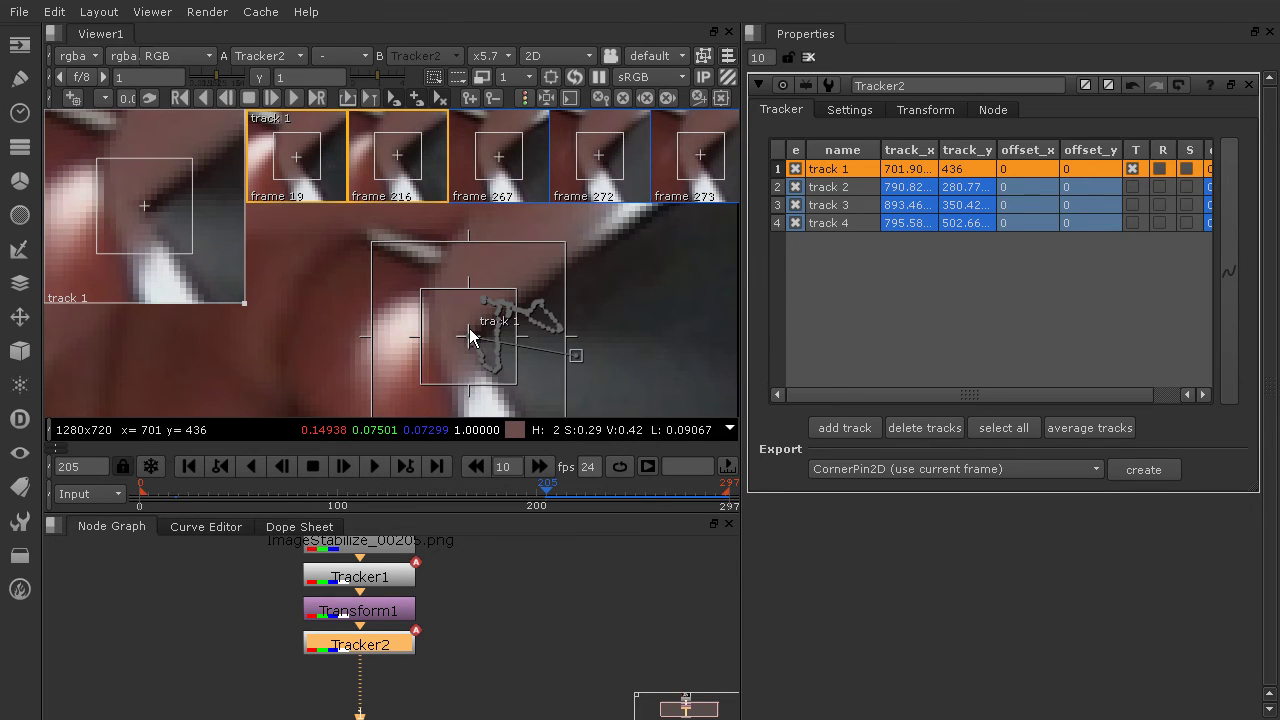
{"action": "left_click", "coordinate": [227, 97]}
{"action": "left_click", "coordinate": [227, 97]}
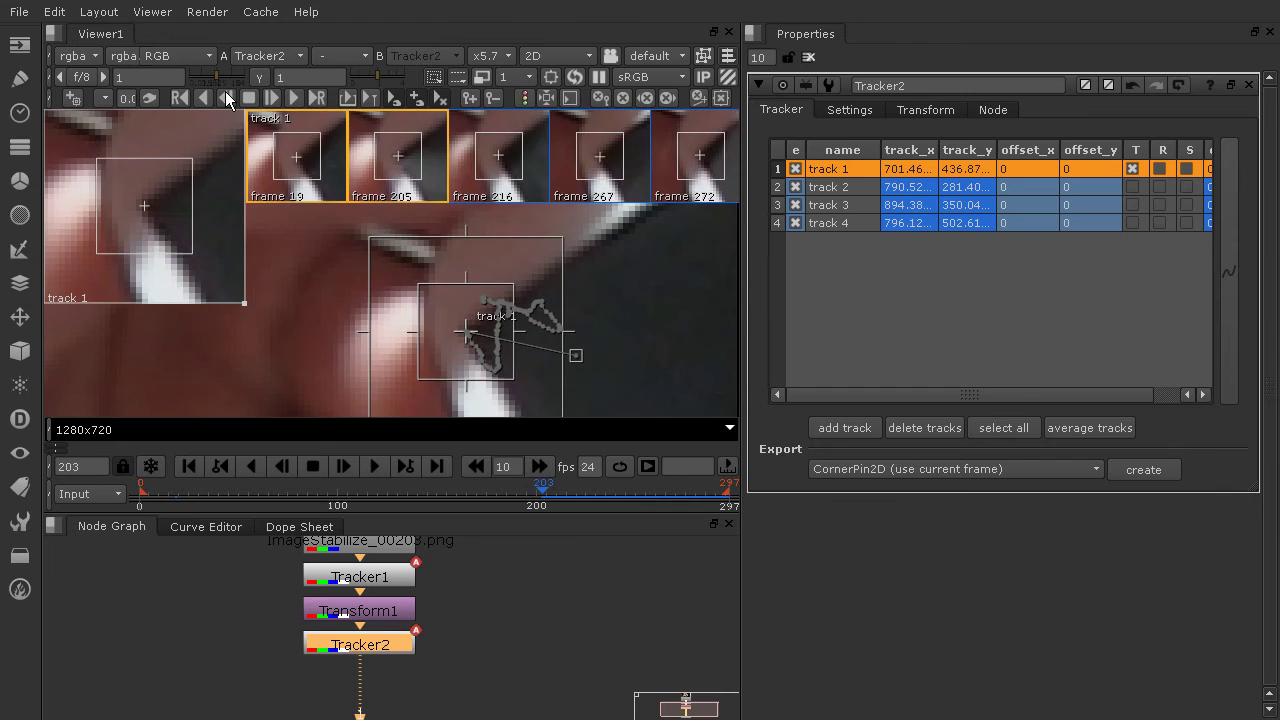
{"action": "left_click", "coordinate": [227, 97]}
{"action": "left_click", "coordinate": [227, 97]}
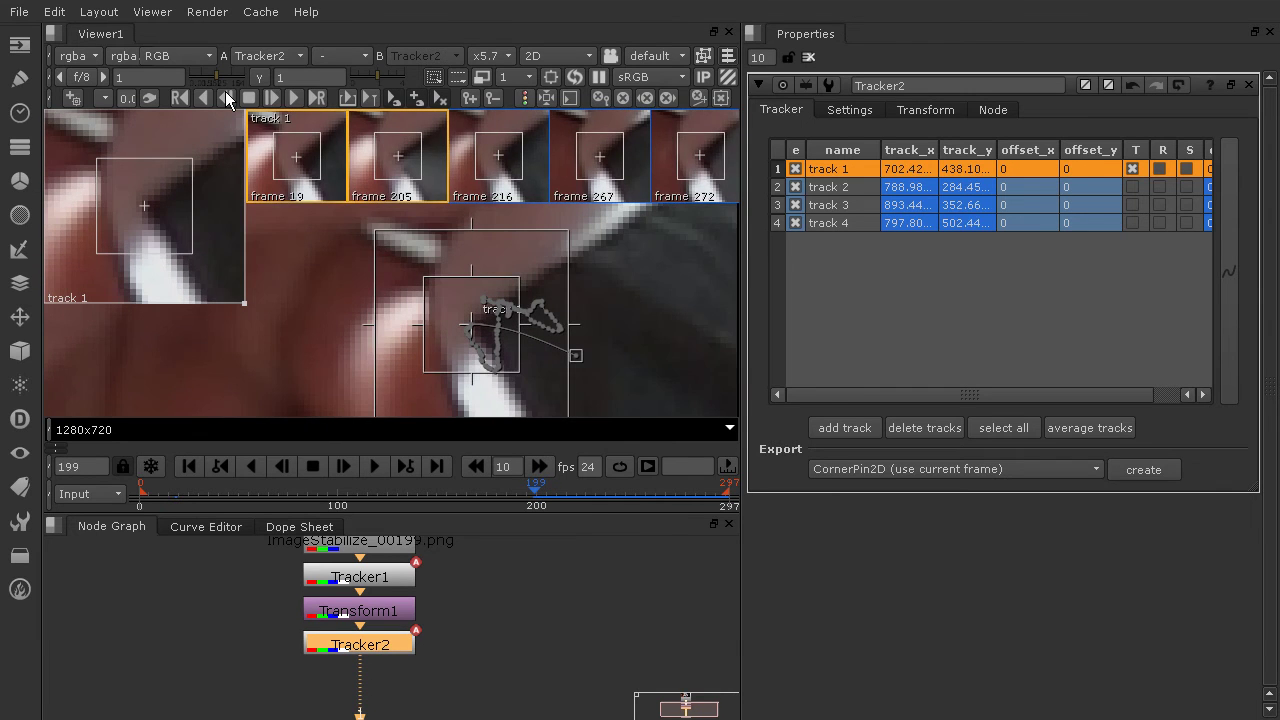
{"action": "left_click", "coordinate": [227, 97]}
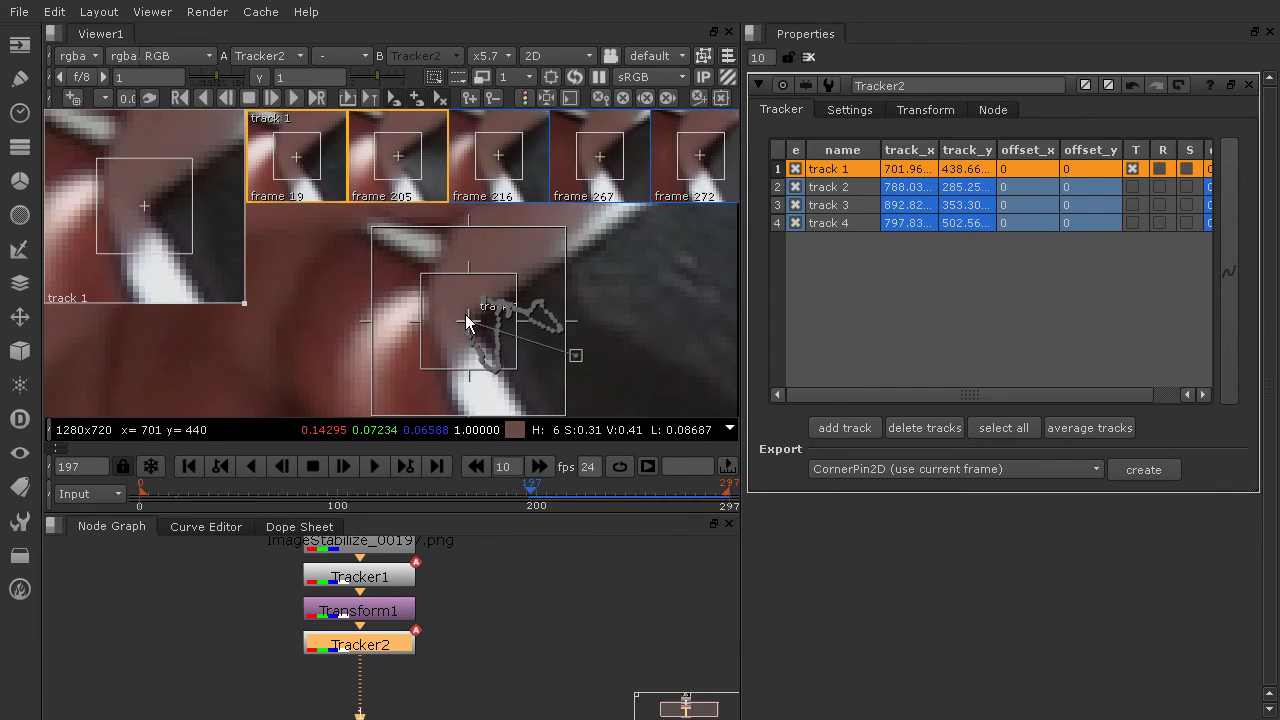
{"action": "left_click_drag", "start_coordinate": [470, 322], "coordinate": [474, 321]}
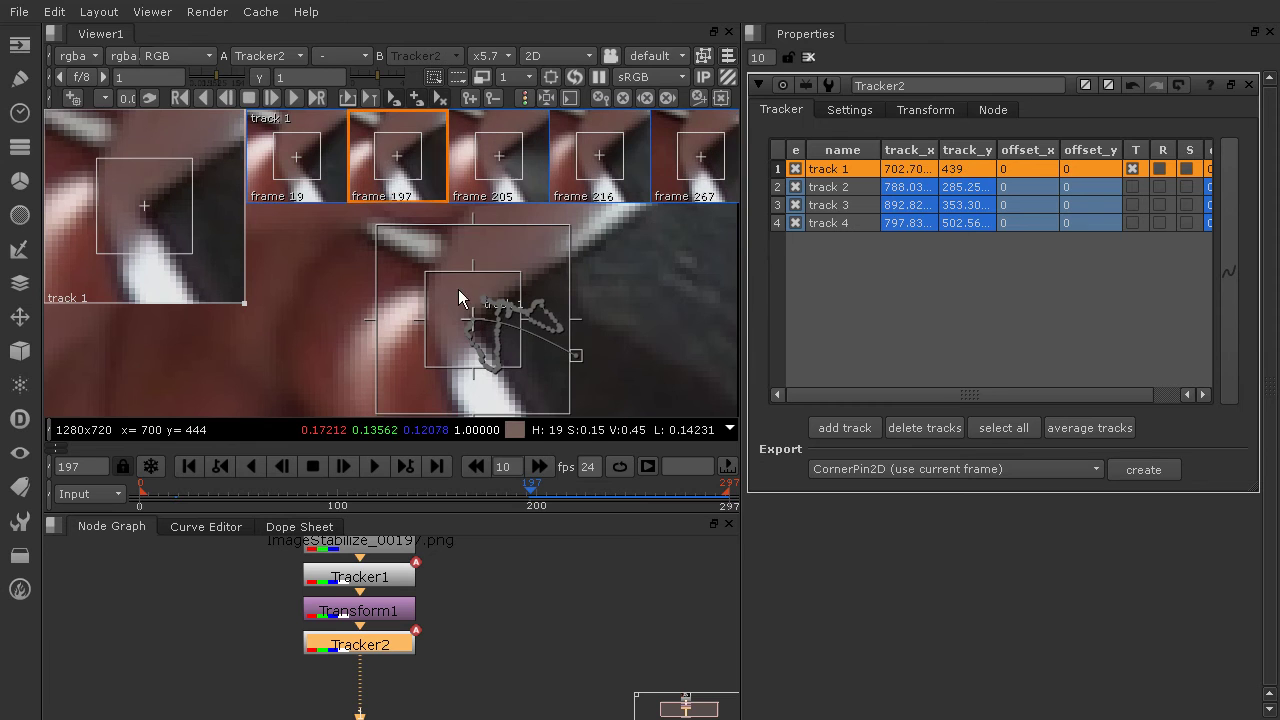
{"action": "left_click", "coordinate": [233, 95]}
{"action": "left_click", "coordinate": [233, 95]}
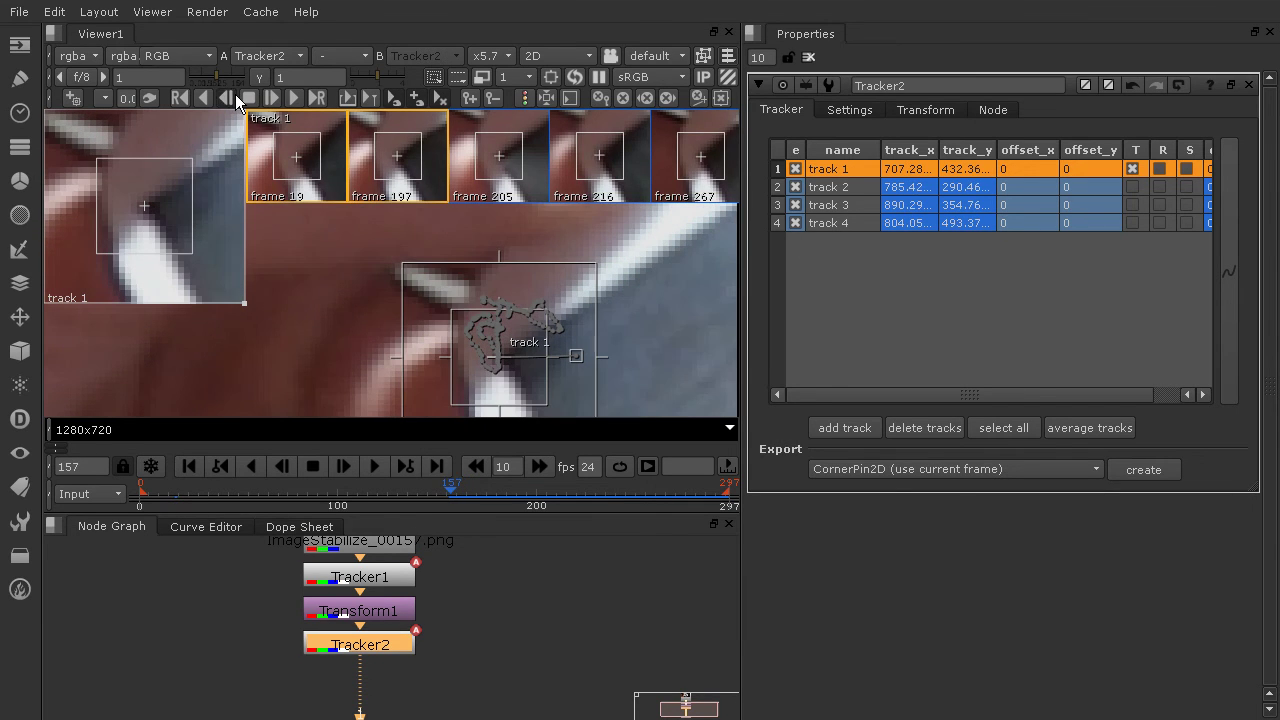
Step: Scrub back and realign track 1 on the corner at frame 155
{"action": "left_click", "coordinate": [235, 94]}
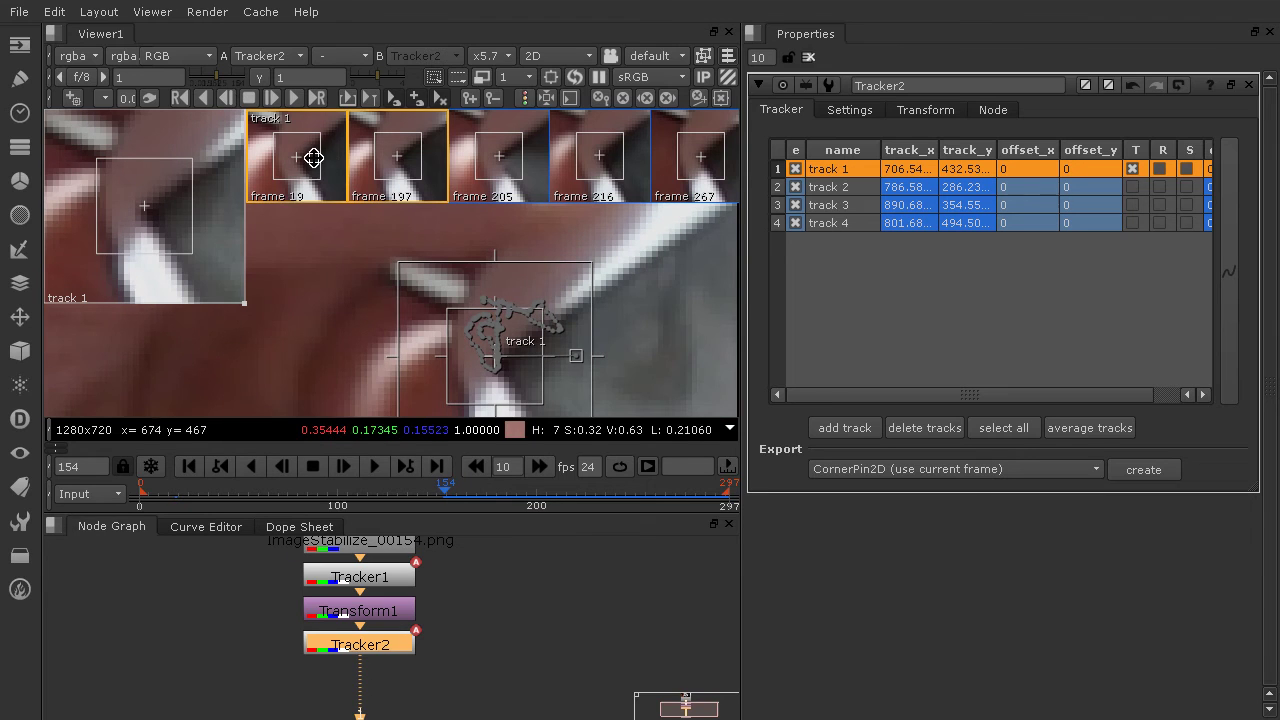
{"action": "left_click_drag", "start_coordinate": [449, 485], "coordinate": [451, 485]}
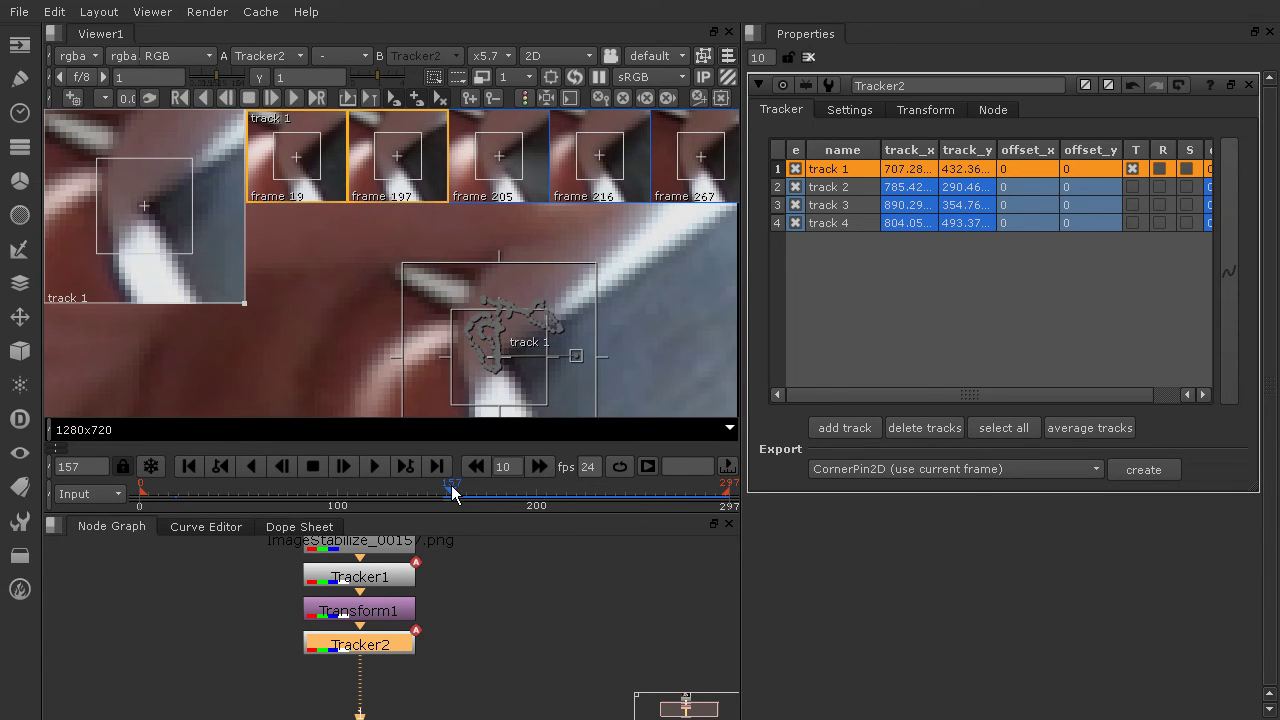
{"action": "left_click_drag", "start_coordinate": [451, 485], "coordinate": [453, 486]}
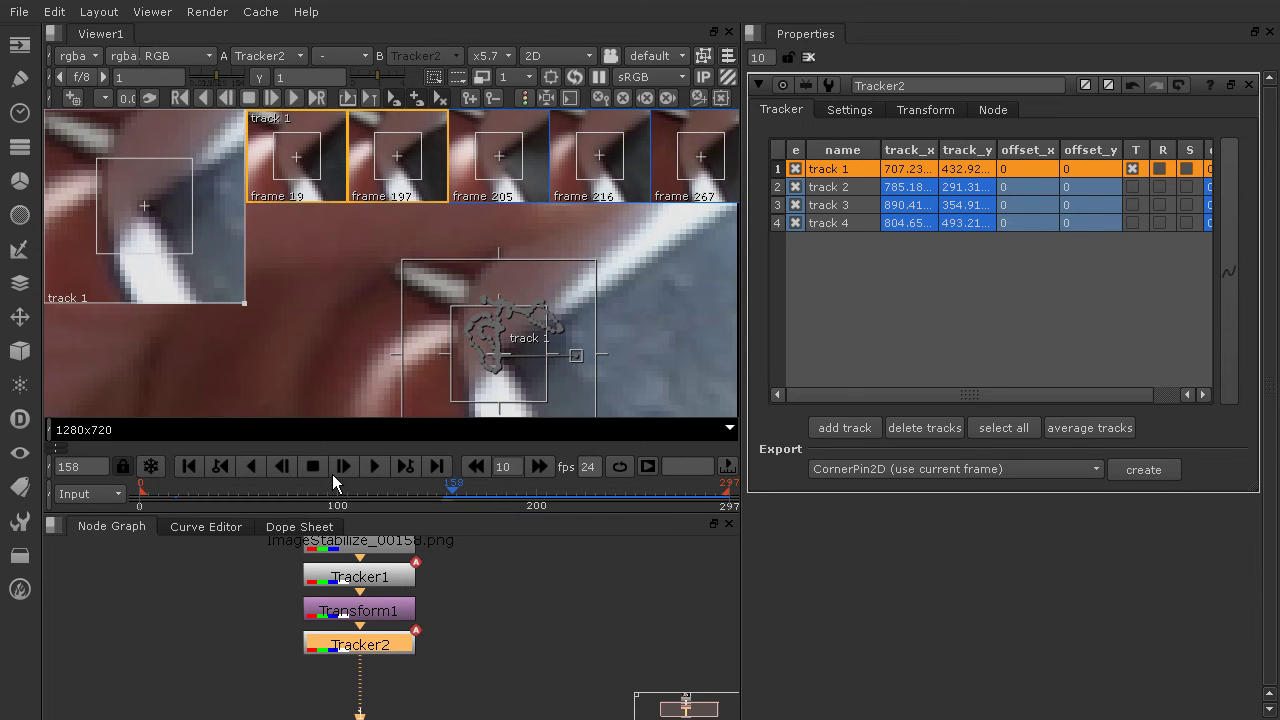
{"action": "key", "text": "Left"}
{"action": "key", "text": "Left"}
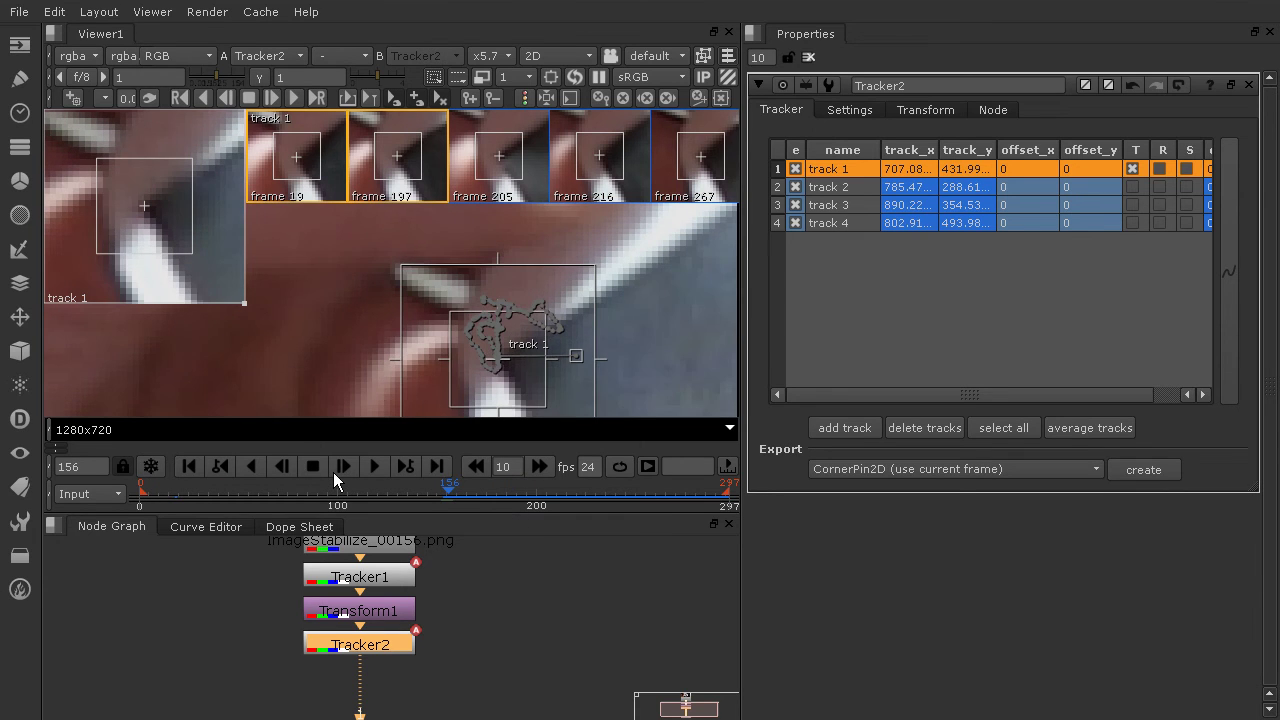
{"action": "key", "text": "Left"}
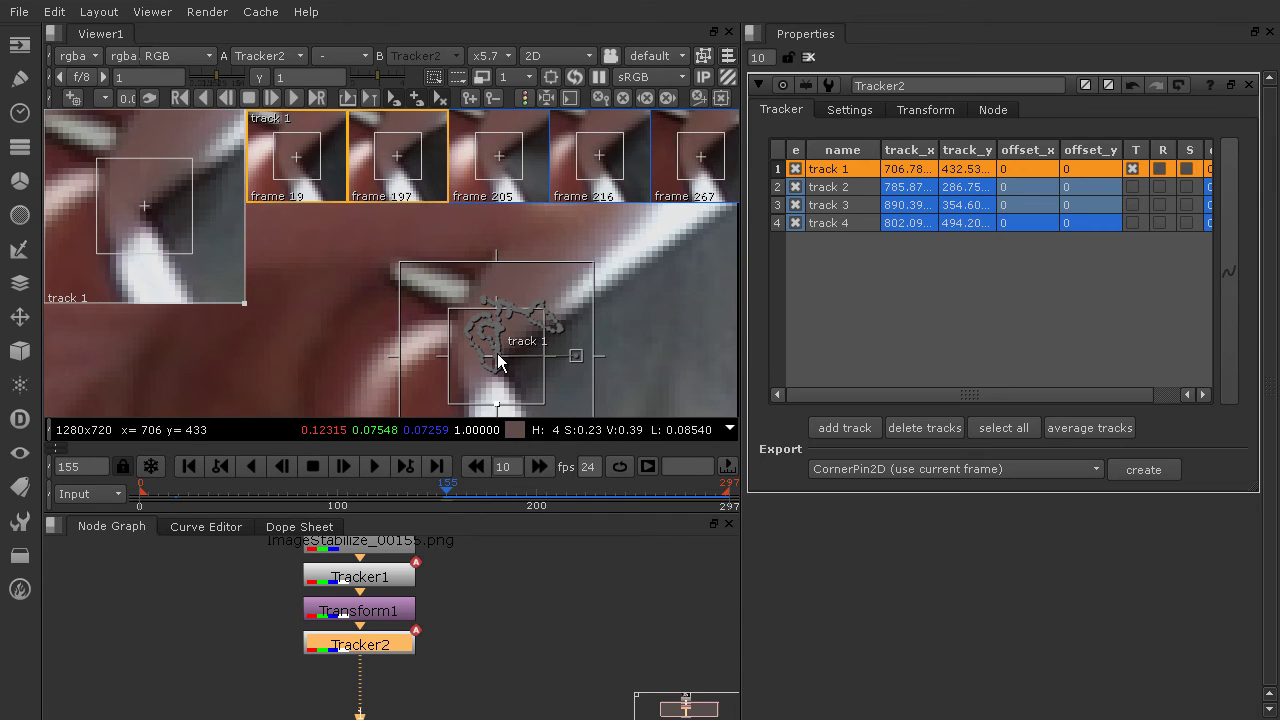
{"action": "left_click_drag", "start_coordinate": [497, 354], "coordinate": [499, 365]}
{"action": "key", "text": "Left"}
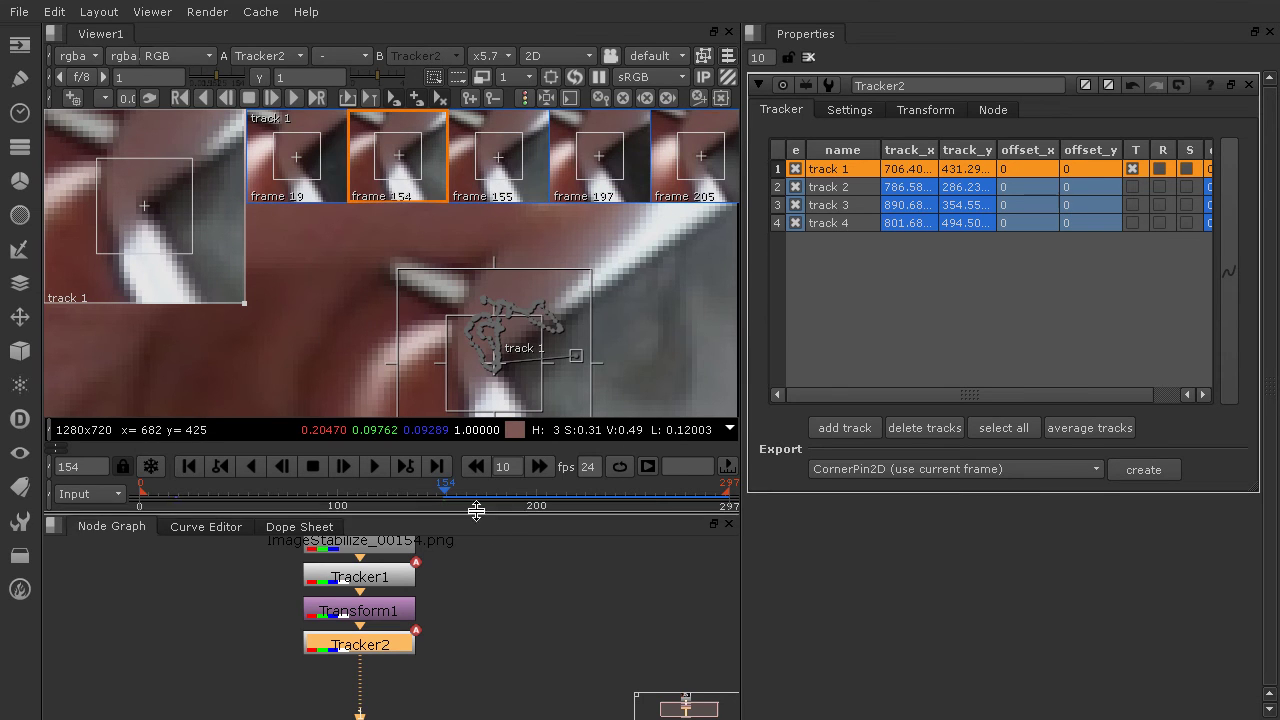
Step: Retrack track 1 to frame 150, realign it there, and keep tracking backward
{"action": "left_click", "coordinate": [229, 100]}
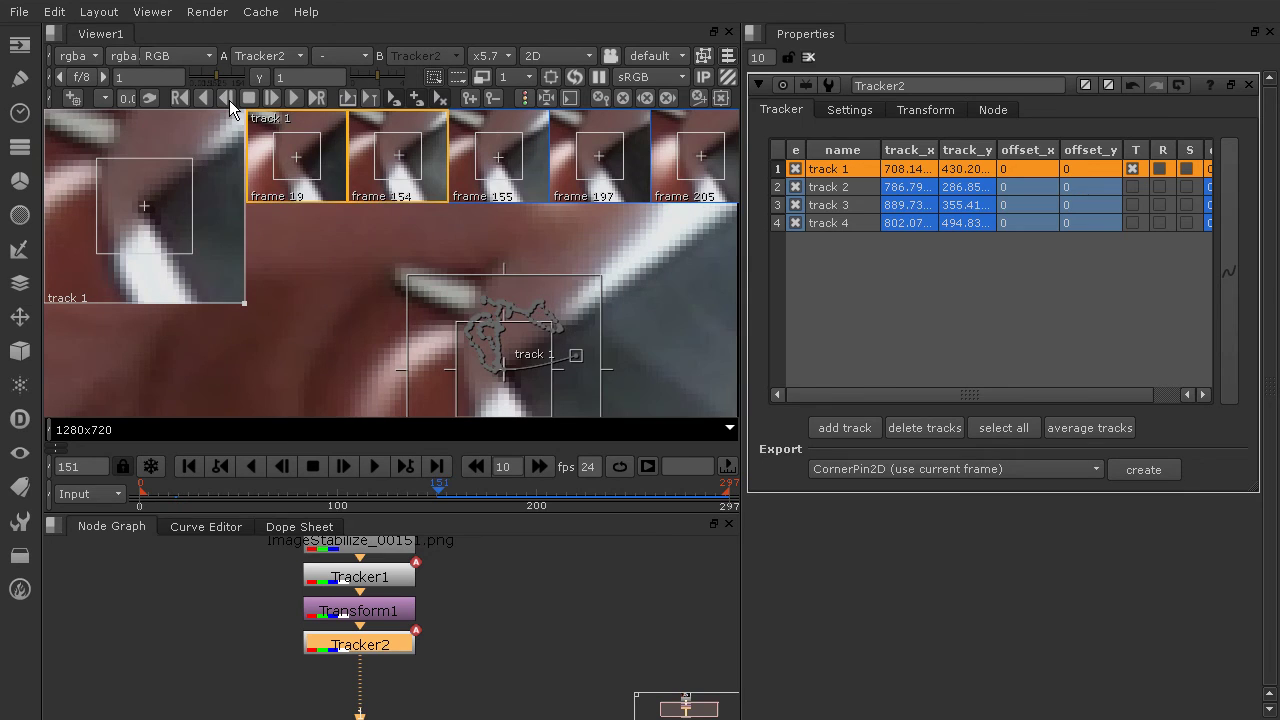
{"action": "left_click", "coordinate": [229, 100]}
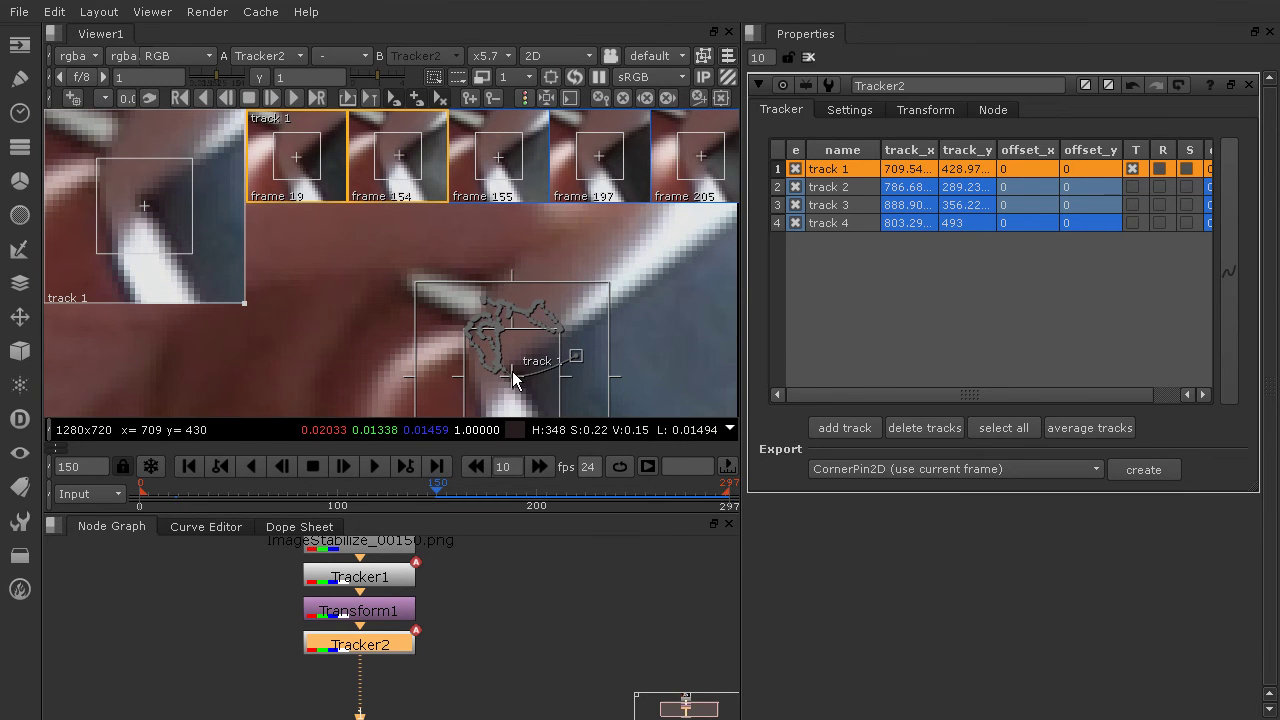
{"action": "left_click_drag", "start_coordinate": [513, 377], "coordinate": [512, 375]}
{"action": "left_click", "coordinate": [227, 100]}
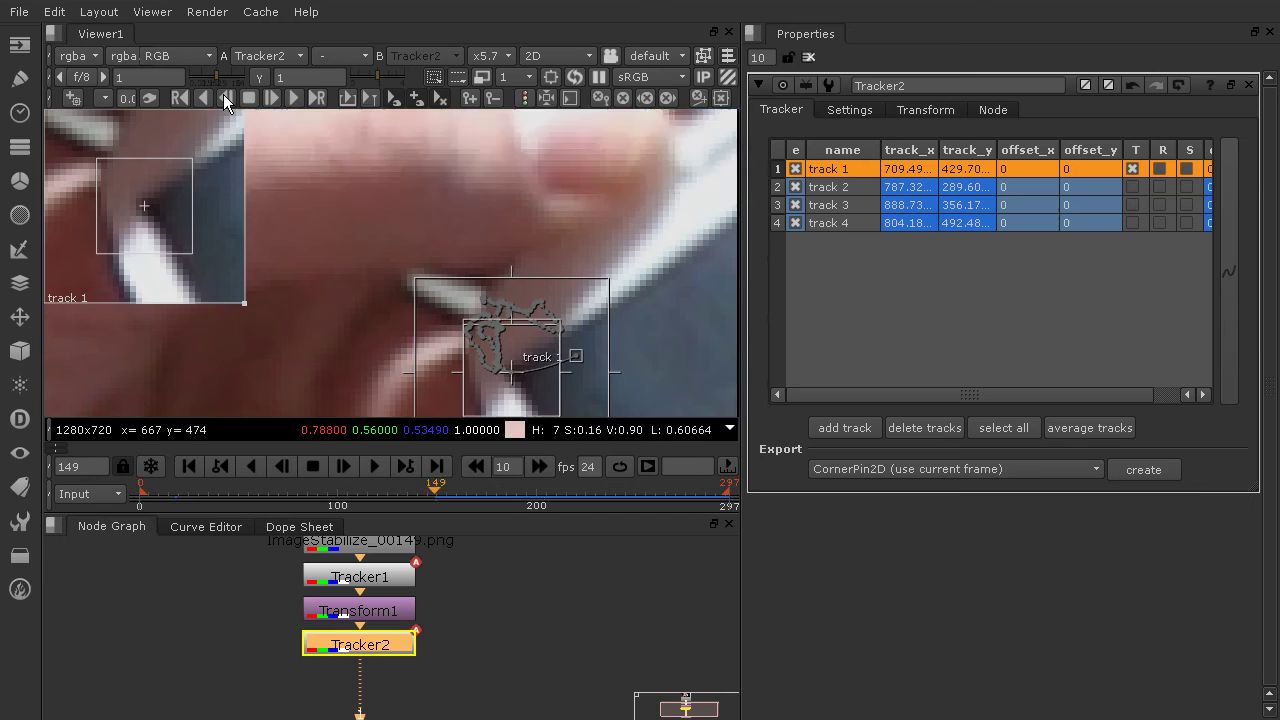
{"action": "left_click", "coordinate": [227, 100]}
{"action": "left_click", "coordinate": [227, 100]}
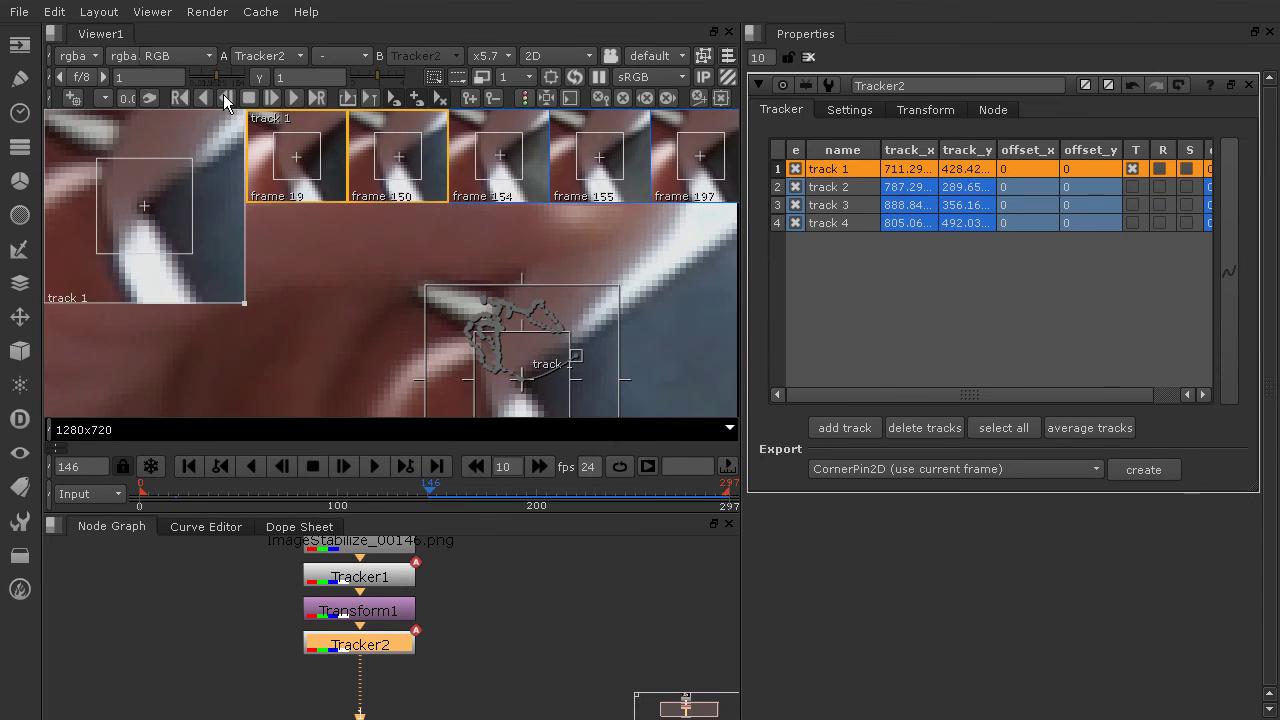
{"action": "left_click", "coordinate": [227, 100]}
{"action": "left_click", "coordinate": [227, 100]}
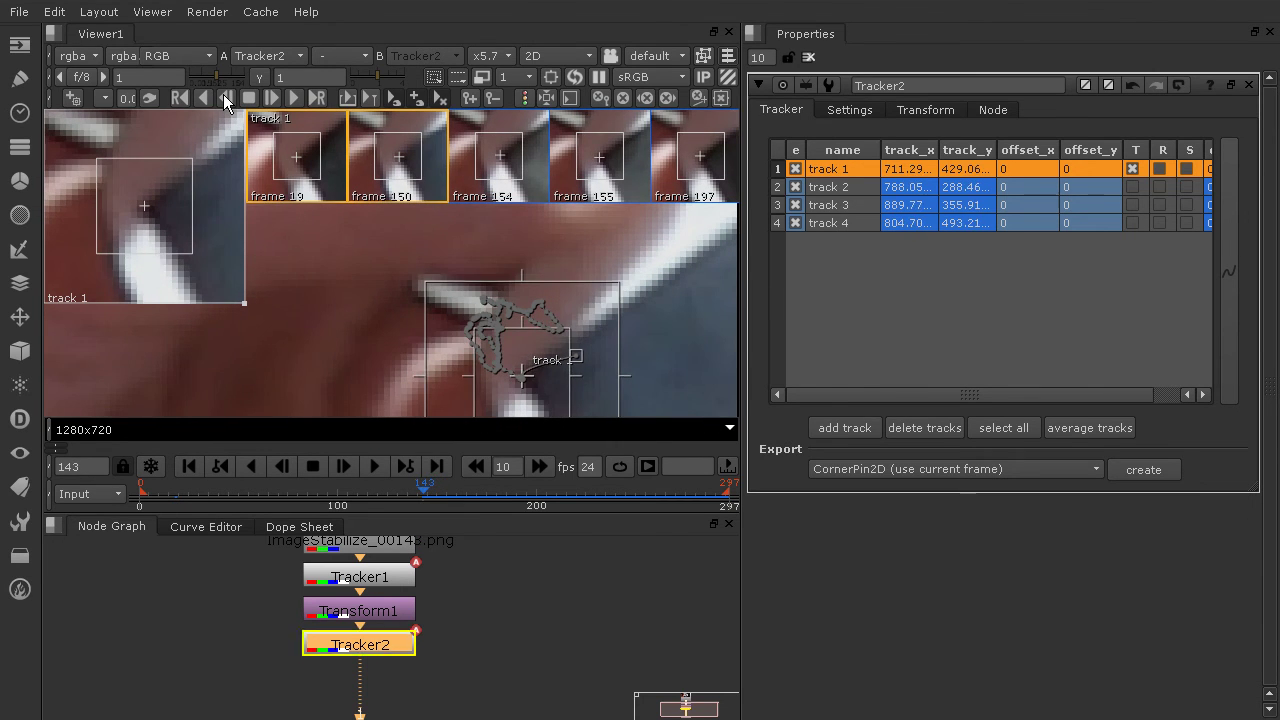
{"action": "left_click", "coordinate": [227, 100]}
{"action": "left_click", "coordinate": [227, 100]}
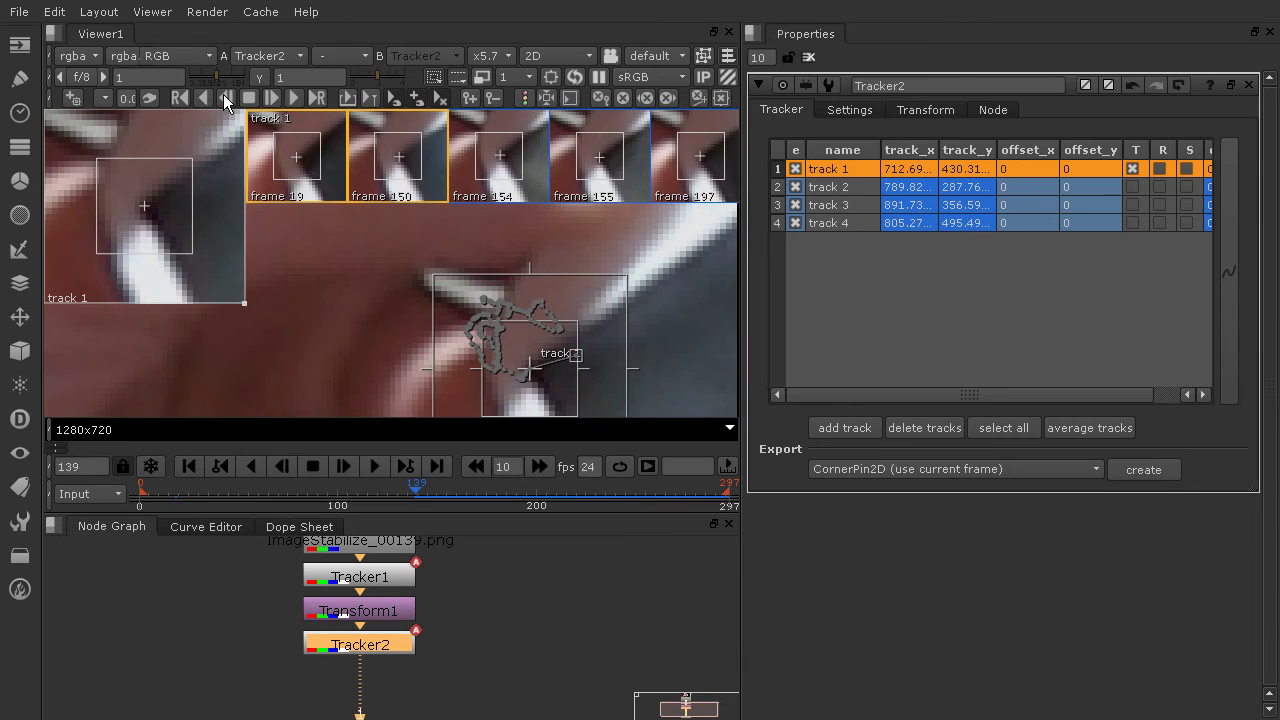
Step: Realign track 1 at frame 136, then retrack it backward to frame 112
{"action": "left_click", "coordinate": [227, 100]}
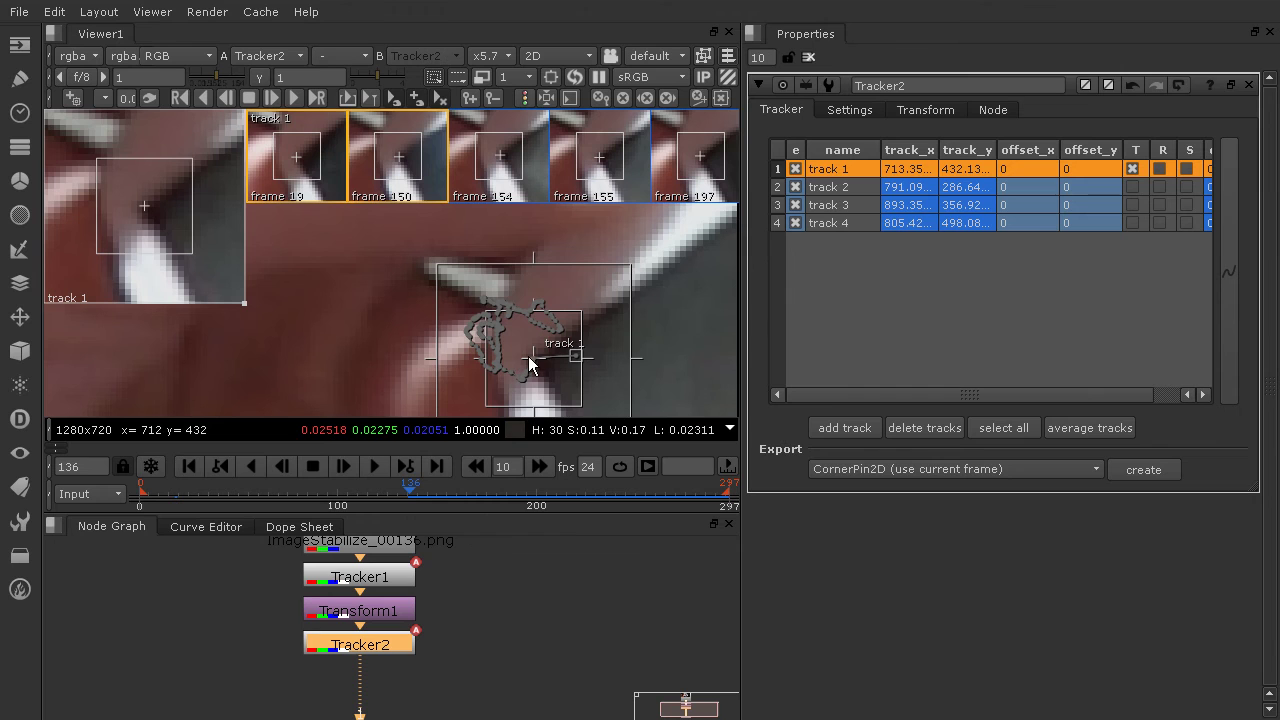
{"action": "left_click_drag", "start_coordinate": [532, 365], "coordinate": [530, 366]}
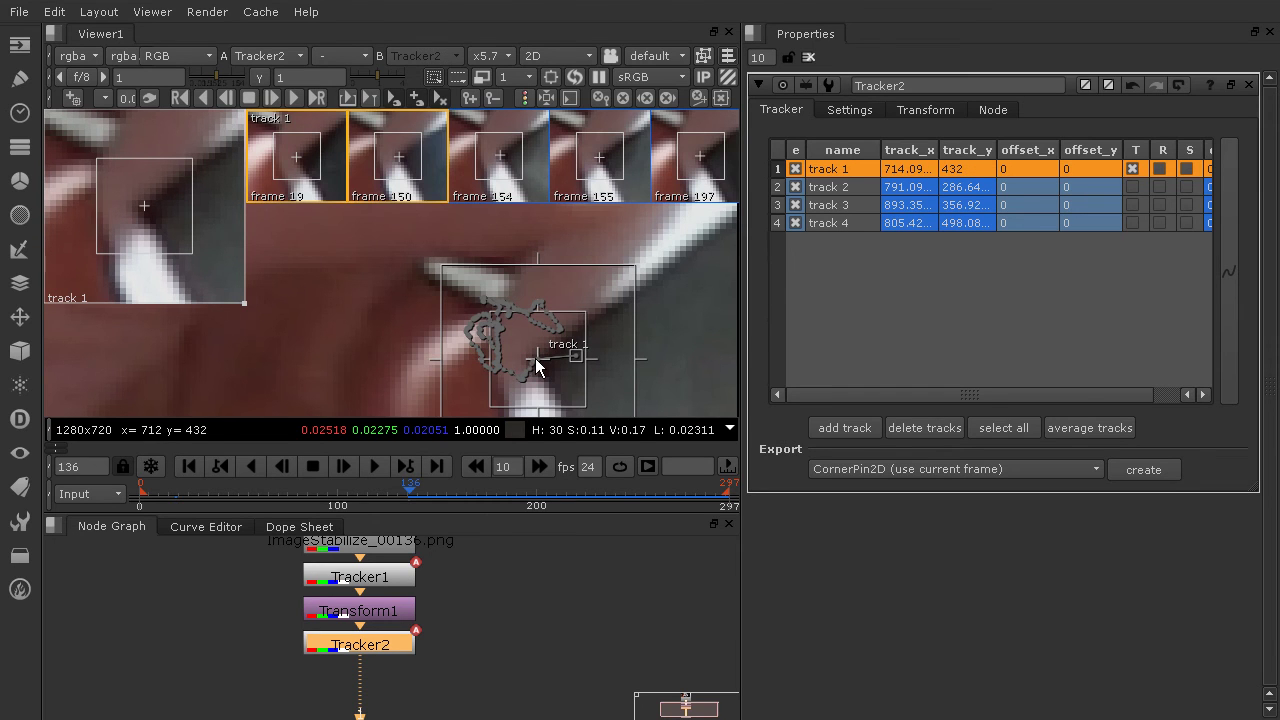
{"action": "left_click", "coordinate": [227, 100]}
{"action": "left_click", "coordinate": [231, 104]}
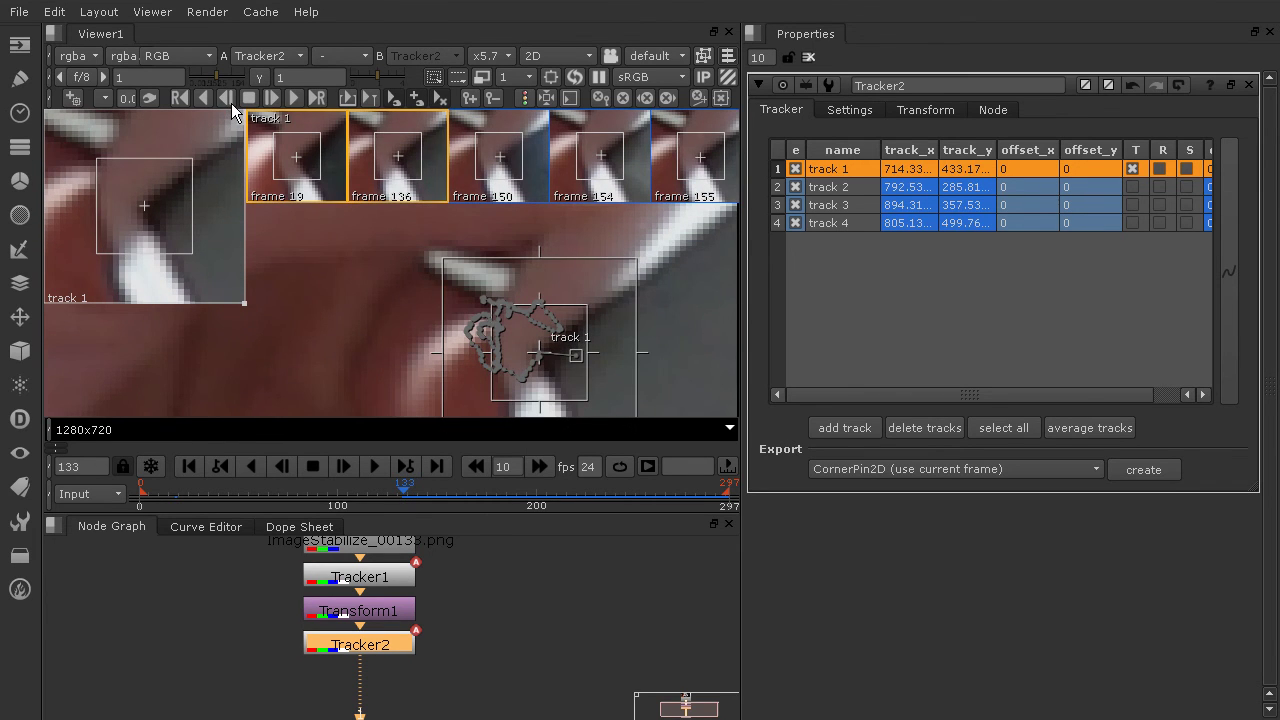
{"action": "left_click", "coordinate": [231, 104]}
{"action": "left_click", "coordinate": [231, 103]}
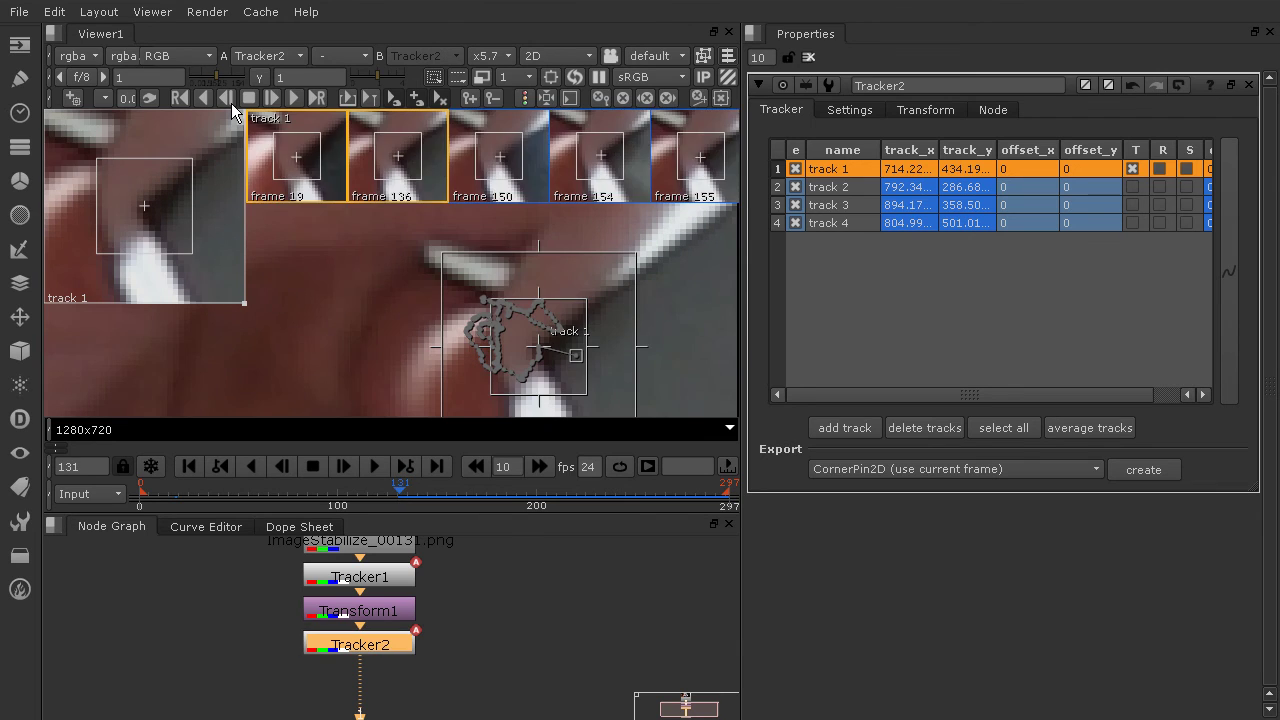
{"action": "left_click", "coordinate": [231, 103]}
{"action": "left_click", "coordinate": [231, 104]}
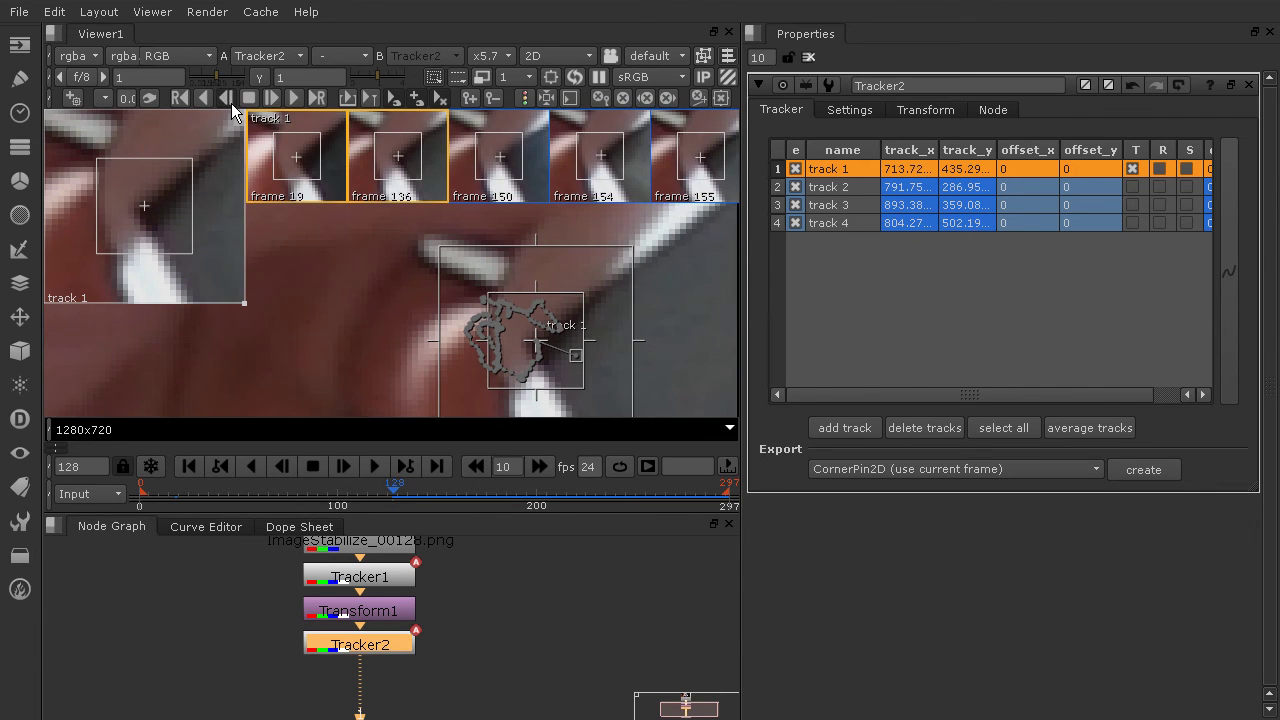
{"action": "left_click", "coordinate": [231, 104]}
{"action": "left_click", "coordinate": [231, 104]}
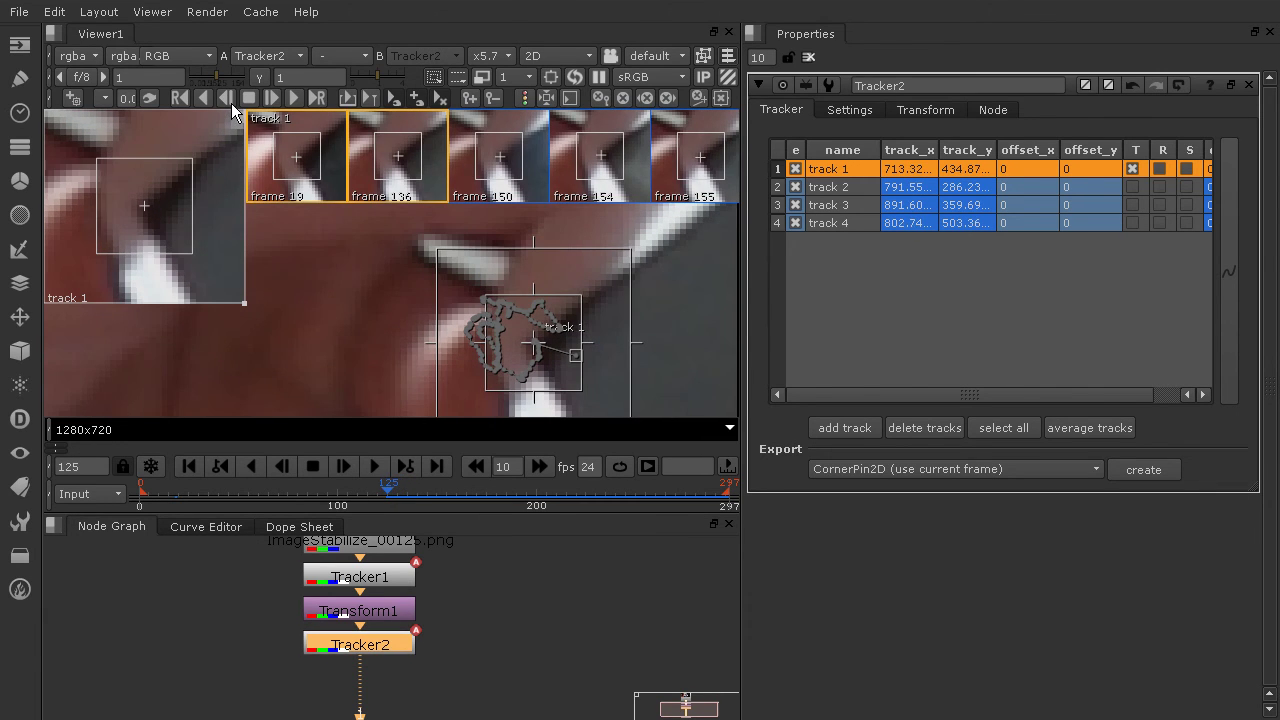
{"action": "left_click", "coordinate": [231, 104]}
{"action": "left_click", "coordinate": [231, 104]}
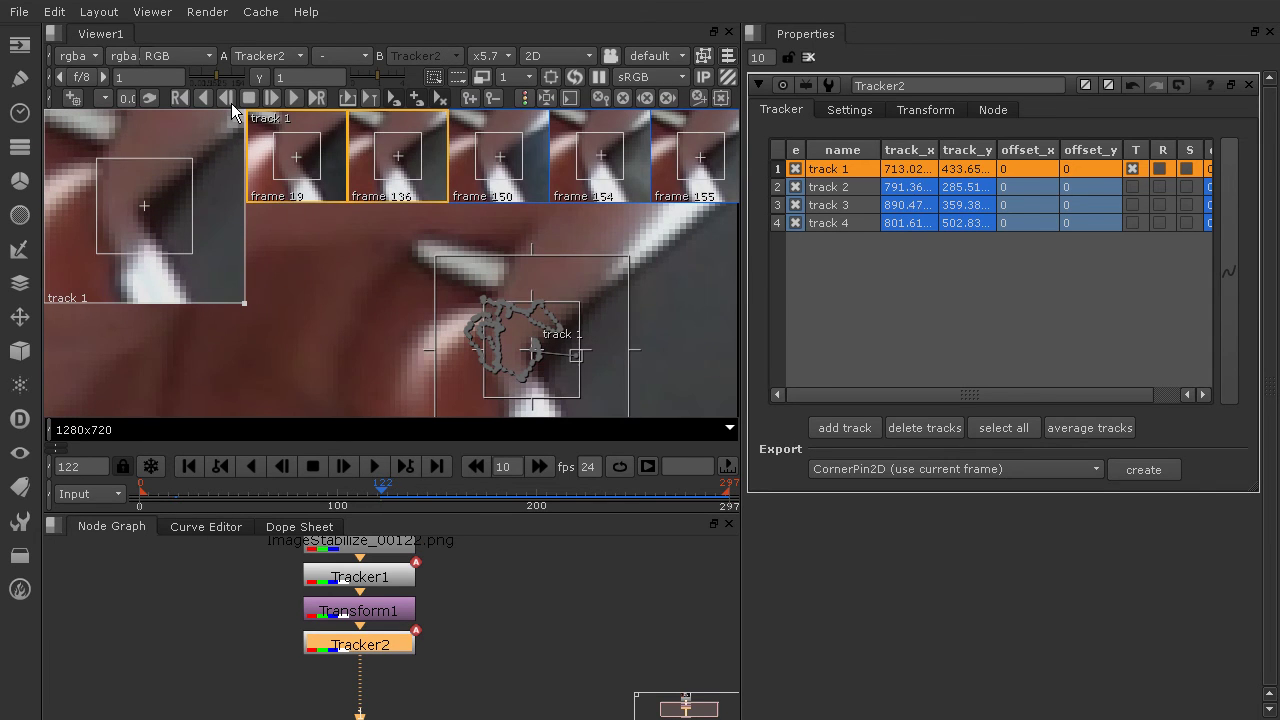
{"action": "left_click", "coordinate": [231, 104]}
{"action": "left_click", "coordinate": [231, 104]}
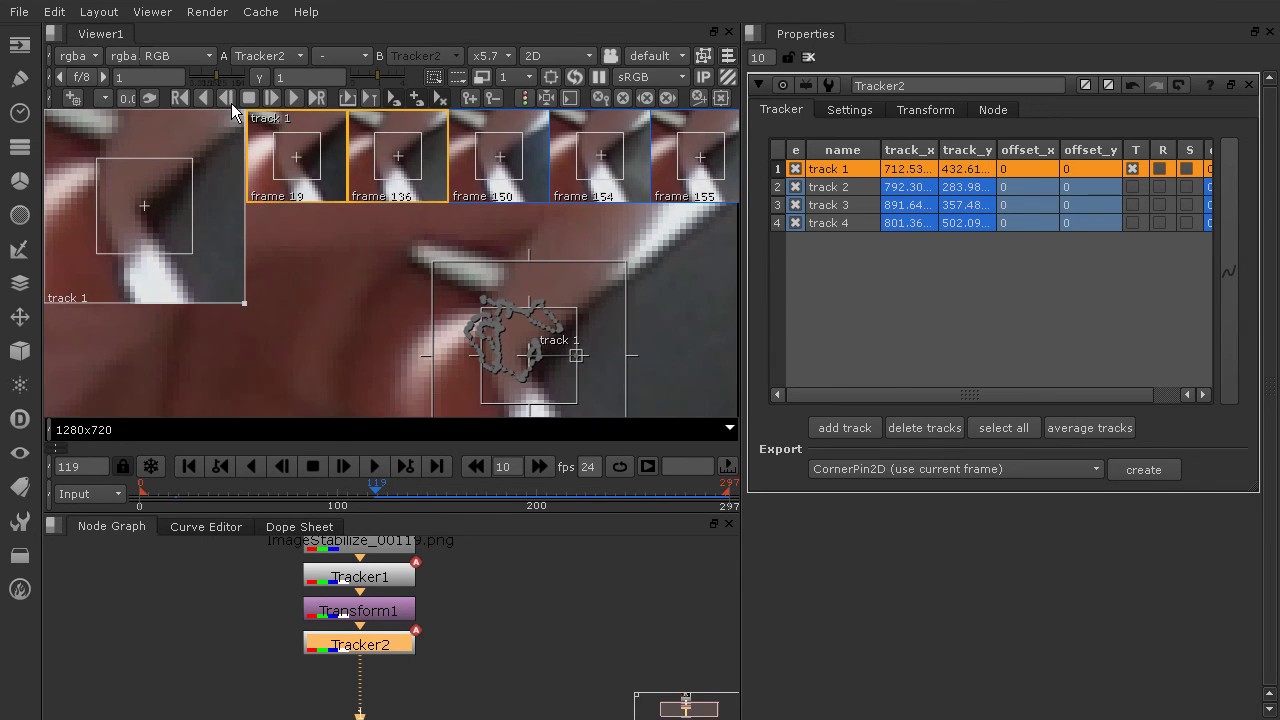
{"action": "left_click", "coordinate": [231, 104]}
{"action": "left_click", "coordinate": [231, 104]}
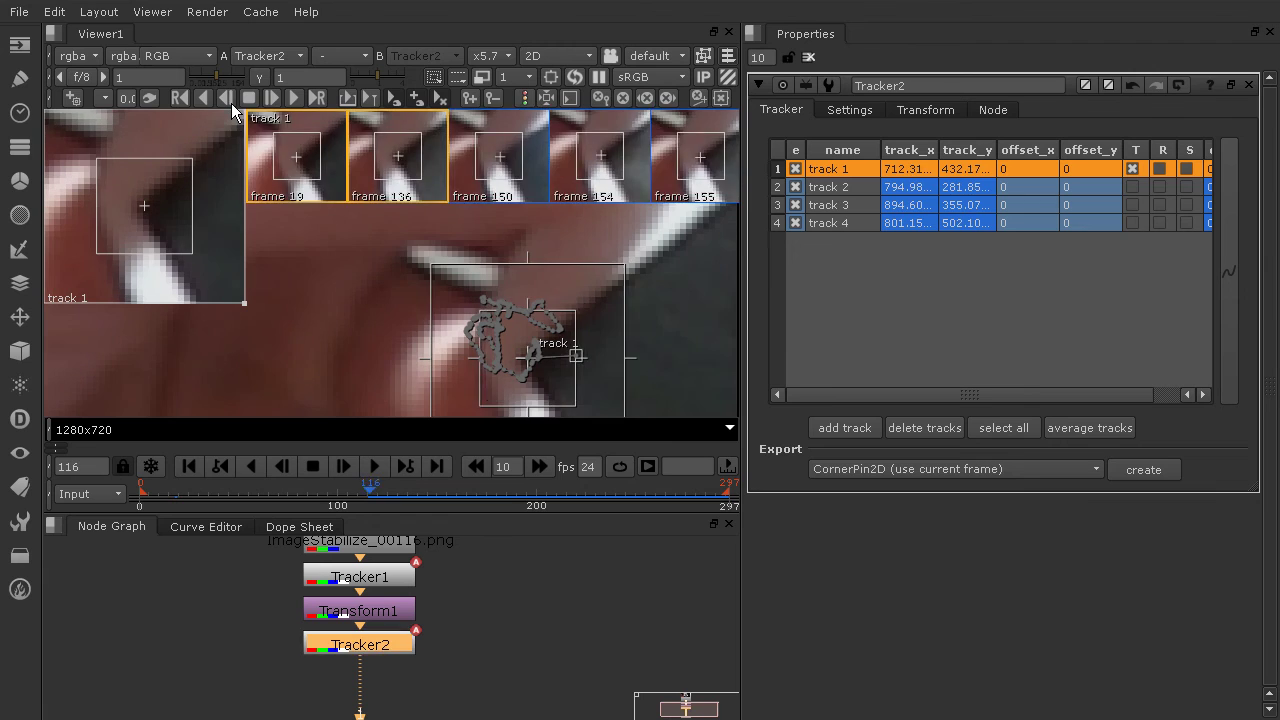
{"action": "left_click", "coordinate": [231, 104]}
{"action": "left_click", "coordinate": [231, 104]}
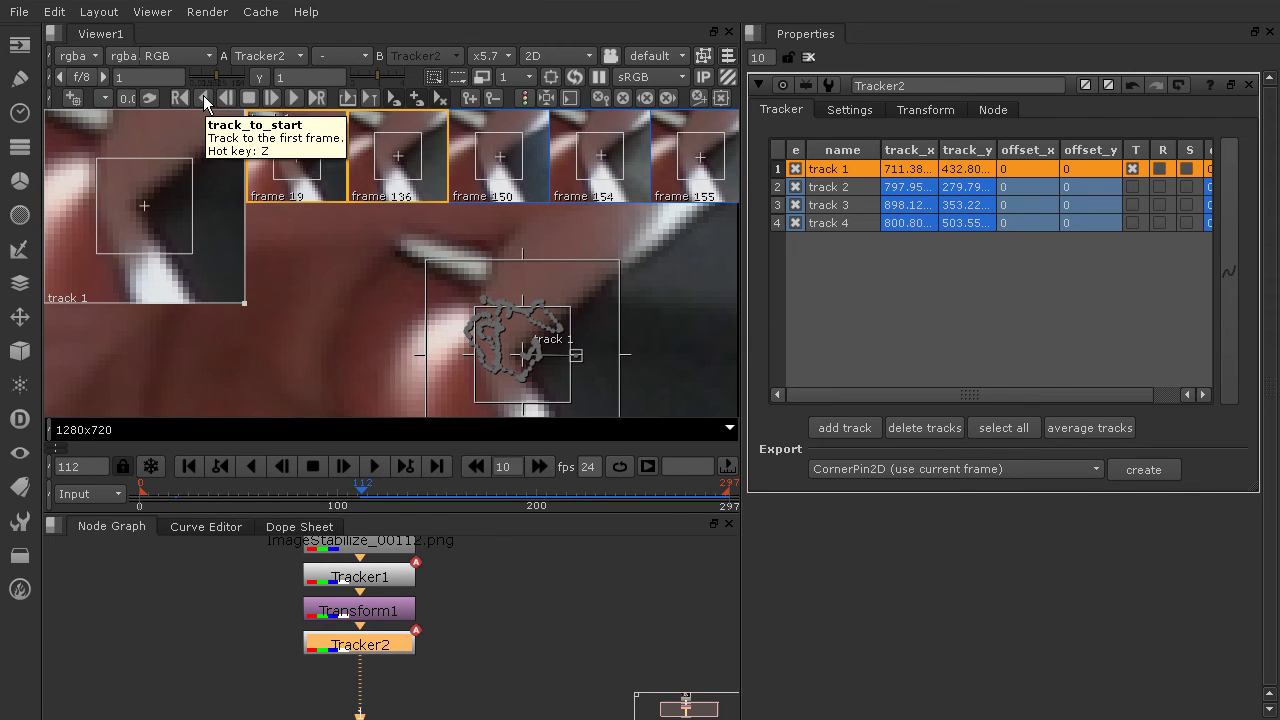
Step: Track track 1 to the first frame, fix it at frame 6 (about 723.2, 430.3), then scrub to frame 103
{"action": "left_click", "coordinate": [204, 98]}
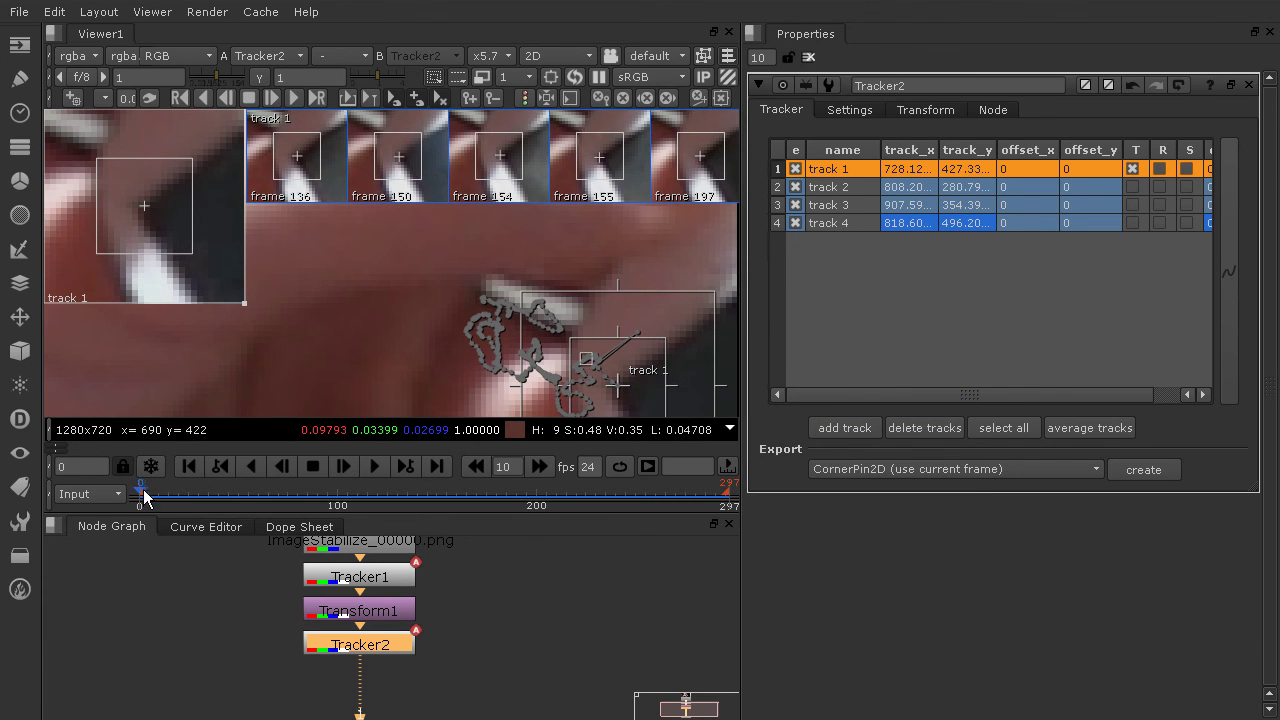
{"action": "left_click_drag", "start_coordinate": [143, 497], "coordinate": [151, 498]}
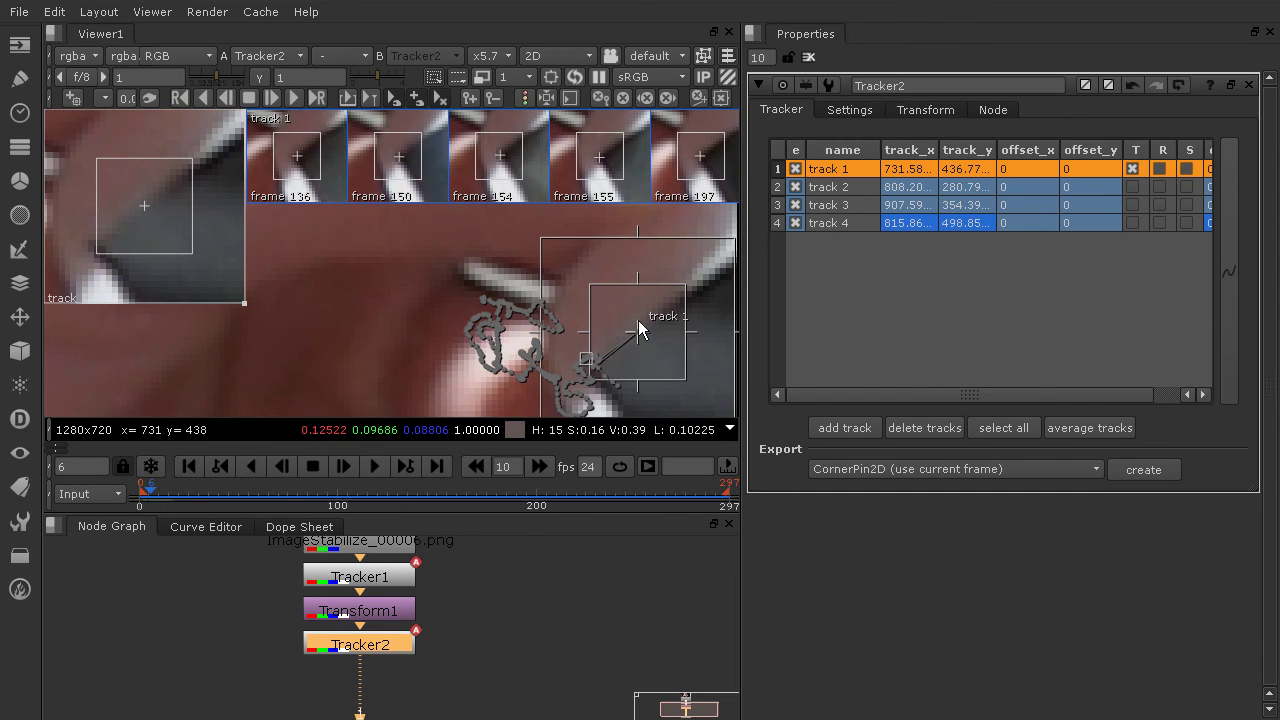
{"action": "left_click_drag", "start_coordinate": [639, 339], "coordinate": [590, 376]}
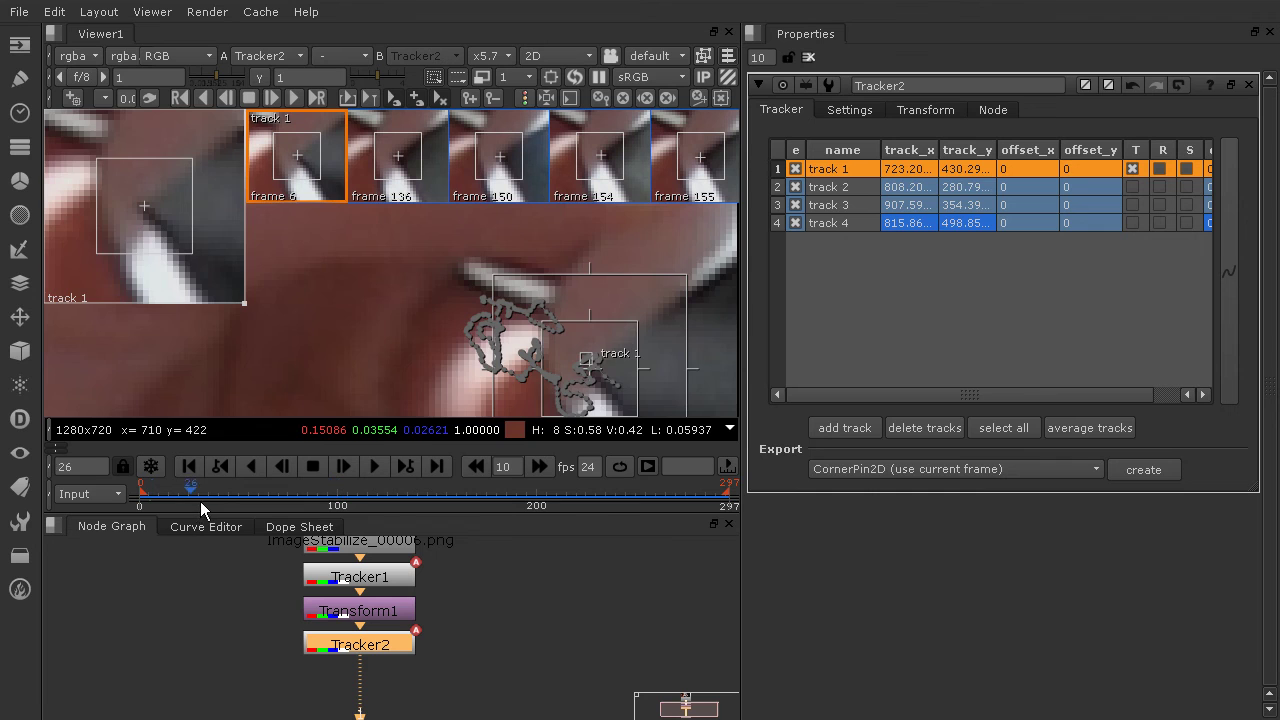
{"action": "left_click_drag", "start_coordinate": [200, 501], "coordinate": [339, 507]}
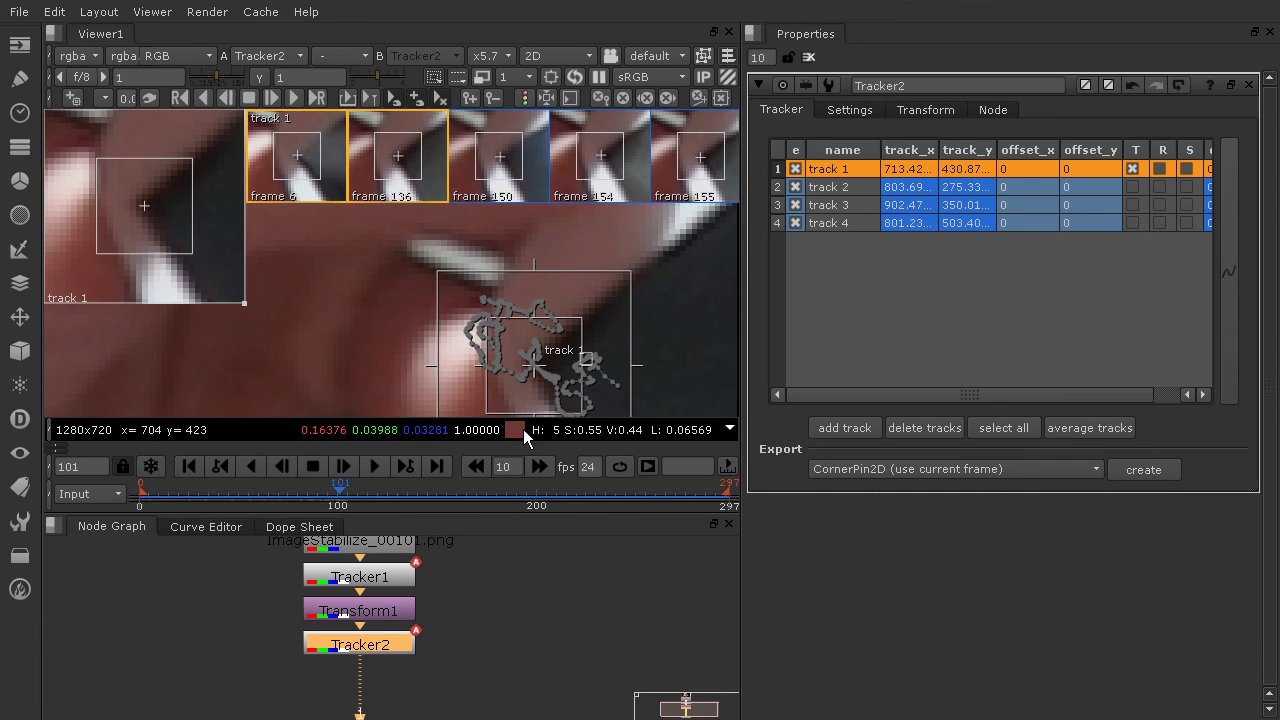
Step: Step back through the frames checking track 1, and nudge it onto the corner at frame 7
{"action": "key", "text": "Left"}
{"action": "key", "text": "Left"}
{"action": "key", "text": "Left"}
{"action": "key", "text": "Left"}
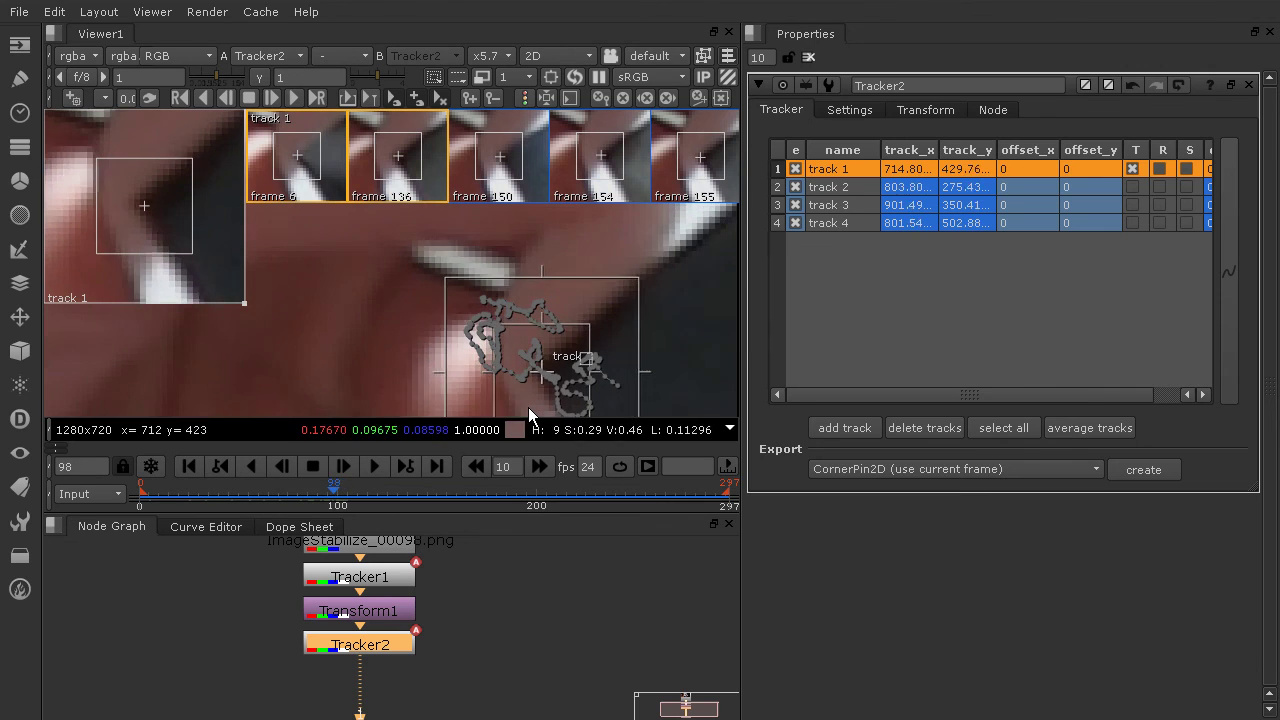
{"action": "key", "text": "Left"}
{"action": "key", "text": "Left"}
{"action": "key", "text": "Left"}
{"action": "key", "text": "Left"}
{"action": "key", "text": "Left"}
{"action": "key", "text": "Left"}
{"action": "key", "text": "Left"}
{"action": "key", "text": "Left"}
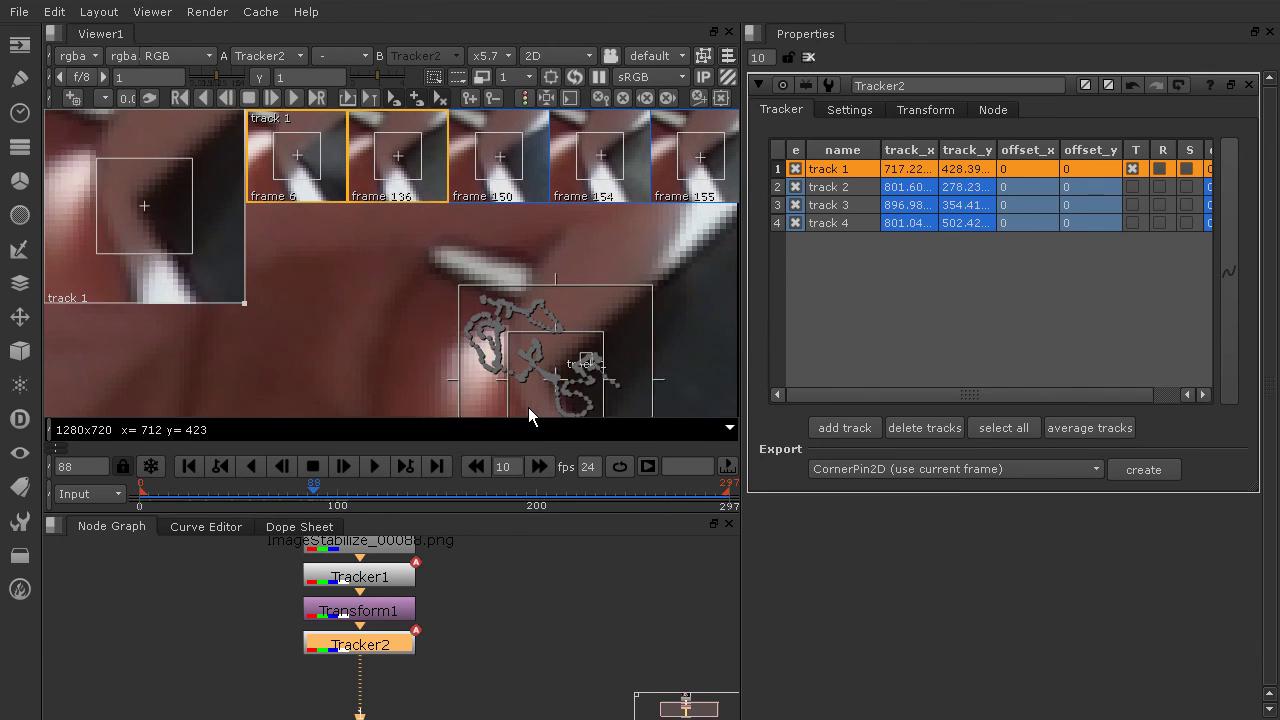
{"action": "key", "text": "Left"}
{"action": "key", "text": "Left"}
{"action": "key", "text": "Left"}
{"action": "key", "text": "Left"}
{"action": "key", "text": "Left"}
{"action": "key", "text": "Left"}
{"action": "key", "text": "Left"}
{"action": "key", "text": "Left"}
{"action": "key", "text": "Left"}
{"action": "key", "text": "Left"}
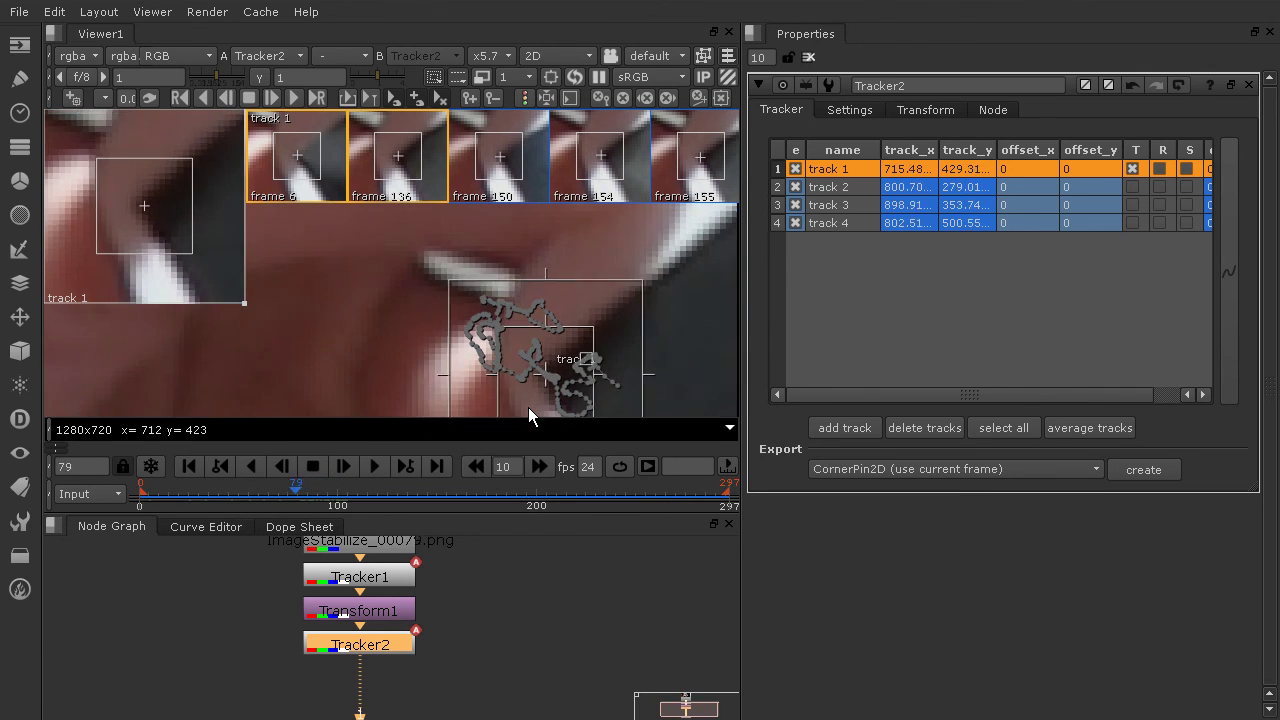
{"action": "key", "text": "Left"}
{"action": "key", "text": "Left"}
{"action": "key", "text": "Left"}
{"action": "key", "text": "Left"}
{"action": "key", "text": "Left"}
{"action": "key", "text": "Left"}
{"action": "key", "text": "Left"}
{"action": "key", "text": "Left"}
{"action": "key", "text": "Left"}
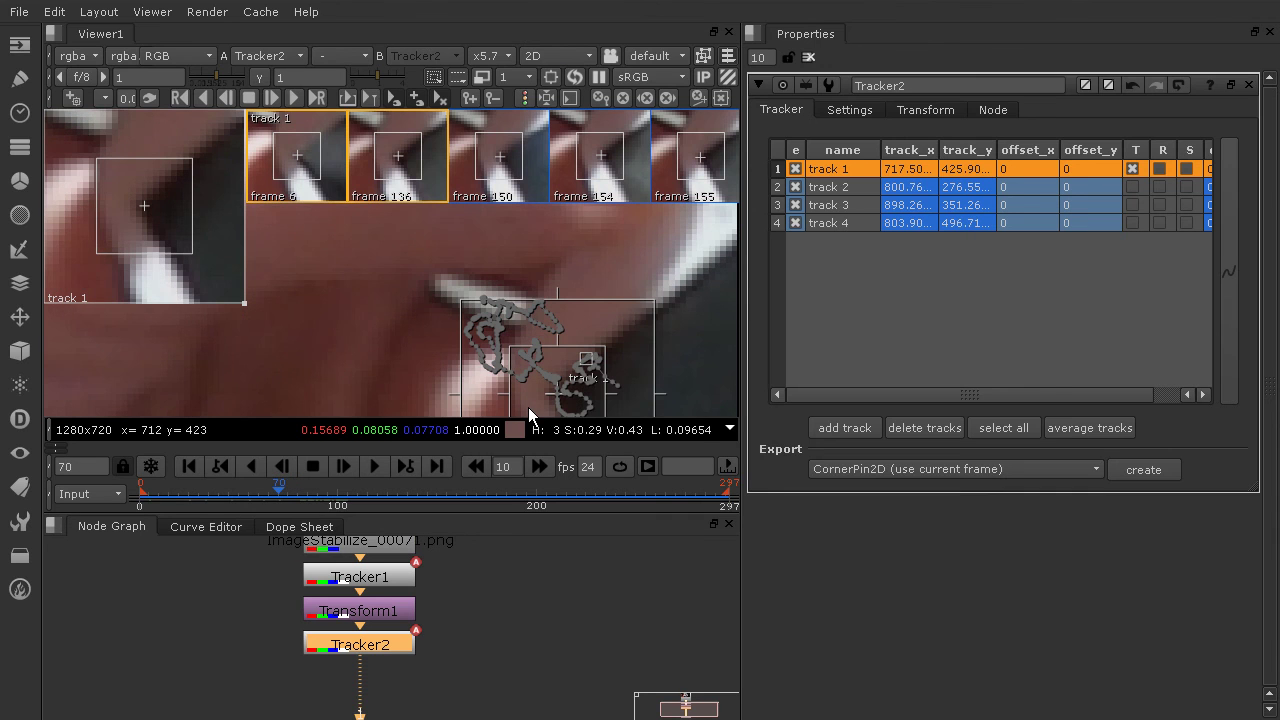
{"action": "key", "text": "Left"}
{"action": "key", "text": "Left"}
{"action": "key", "text": "Left"}
{"action": "key", "text": "Left"}
{"action": "key", "text": "Left"}
{"action": "key", "text": "Left"}
{"action": "key", "text": "Left"}
{"action": "key", "text": "Left"}
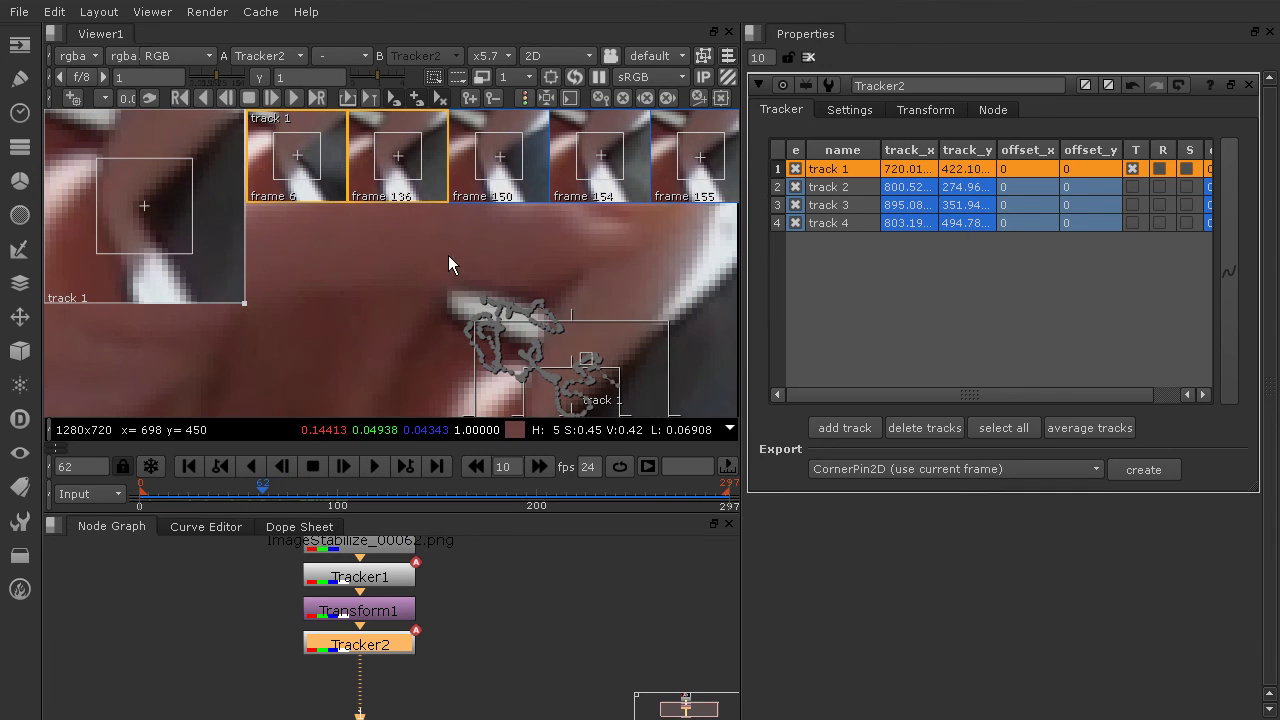
{"action": "key", "text": "Left"}
{"action": "key", "text": "Left"}
{"action": "key", "text": "Left"}
{"action": "key", "text": "Left"}
{"action": "key", "text": "Left"}
{"action": "key", "text": "Left"}
{"action": "key", "text": "Left"}
{"action": "key", "text": "Left"}
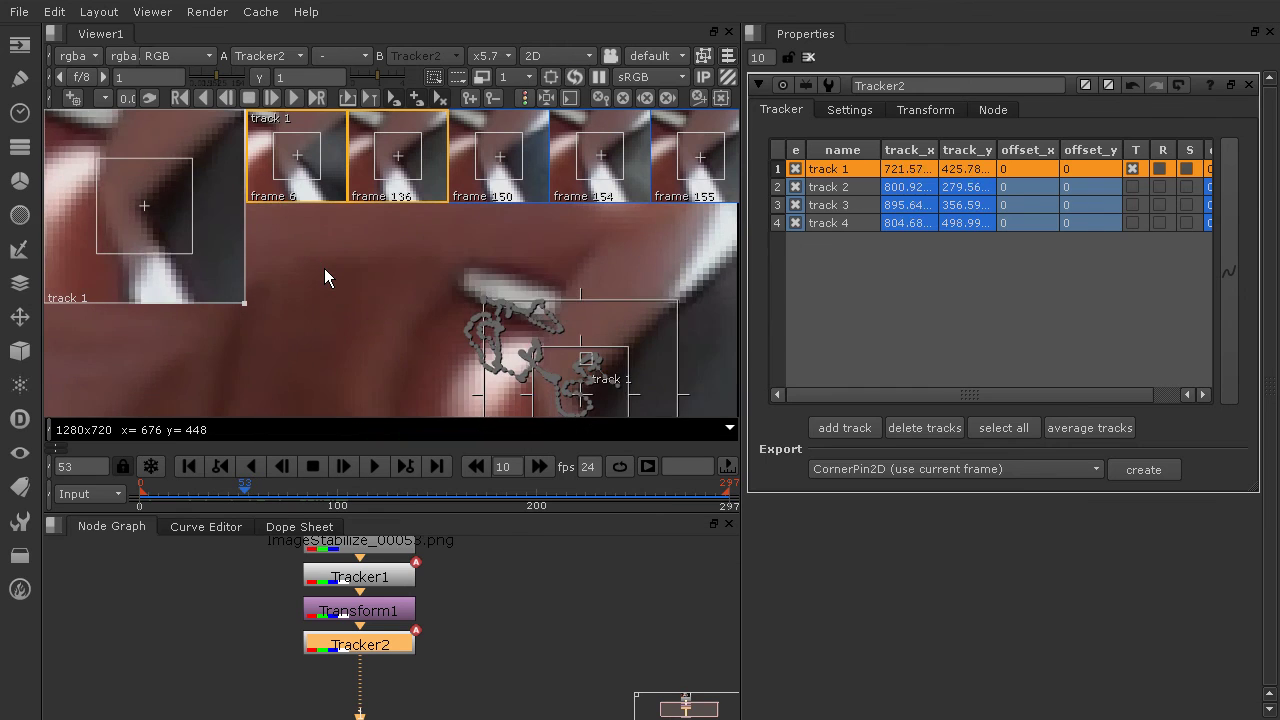
{"action": "key", "text": "Left"}
{"action": "key", "text": "Left"}
{"action": "key", "text": "Left"}
{"action": "key", "text": "Left"}
{"action": "key", "text": "Left"}
{"action": "key", "text": "Left"}
{"action": "key", "text": "Left"}
{"action": "key", "text": "Left"}
{"action": "key", "text": "Left"}
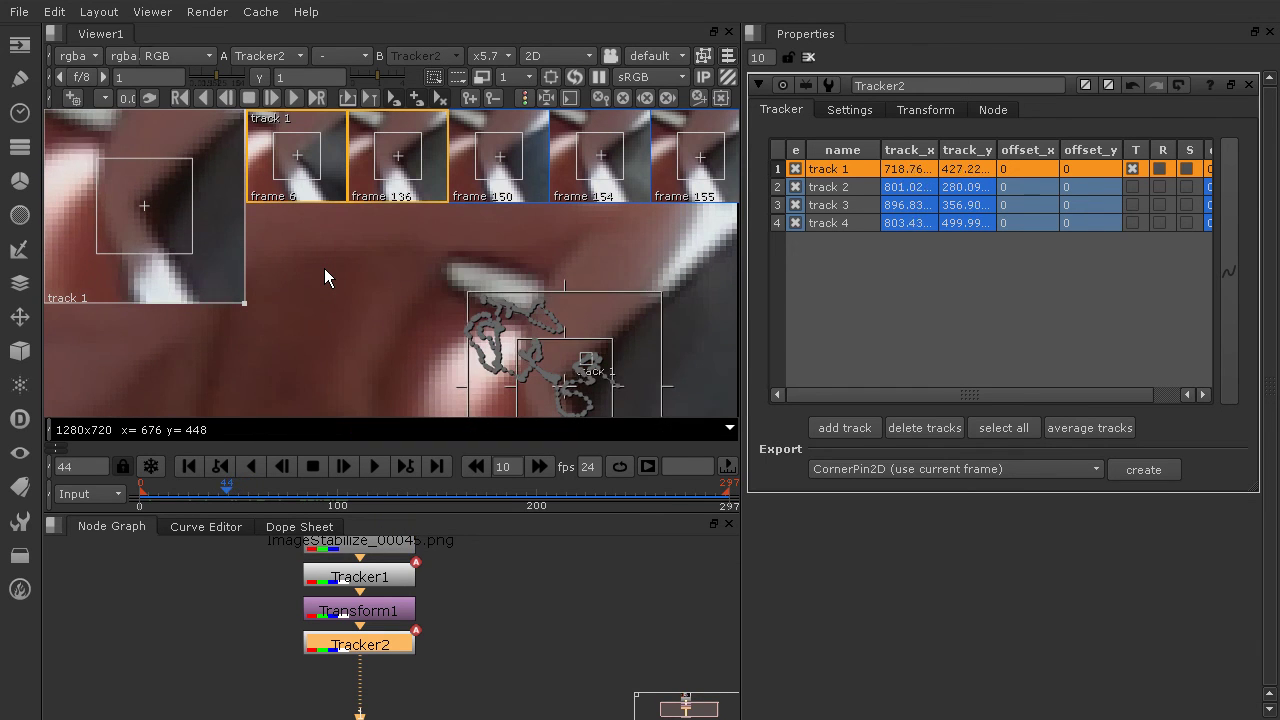
{"action": "key", "text": "Left"}
{"action": "key", "text": "Left"}
{"action": "key", "text": "Left"}
{"action": "key", "text": "Left"}
{"action": "key", "text": "Left"}
{"action": "key", "text": "Left"}
{"action": "key", "text": "Left"}
{"action": "key", "text": "Left"}
{"action": "key", "text": "Left"}
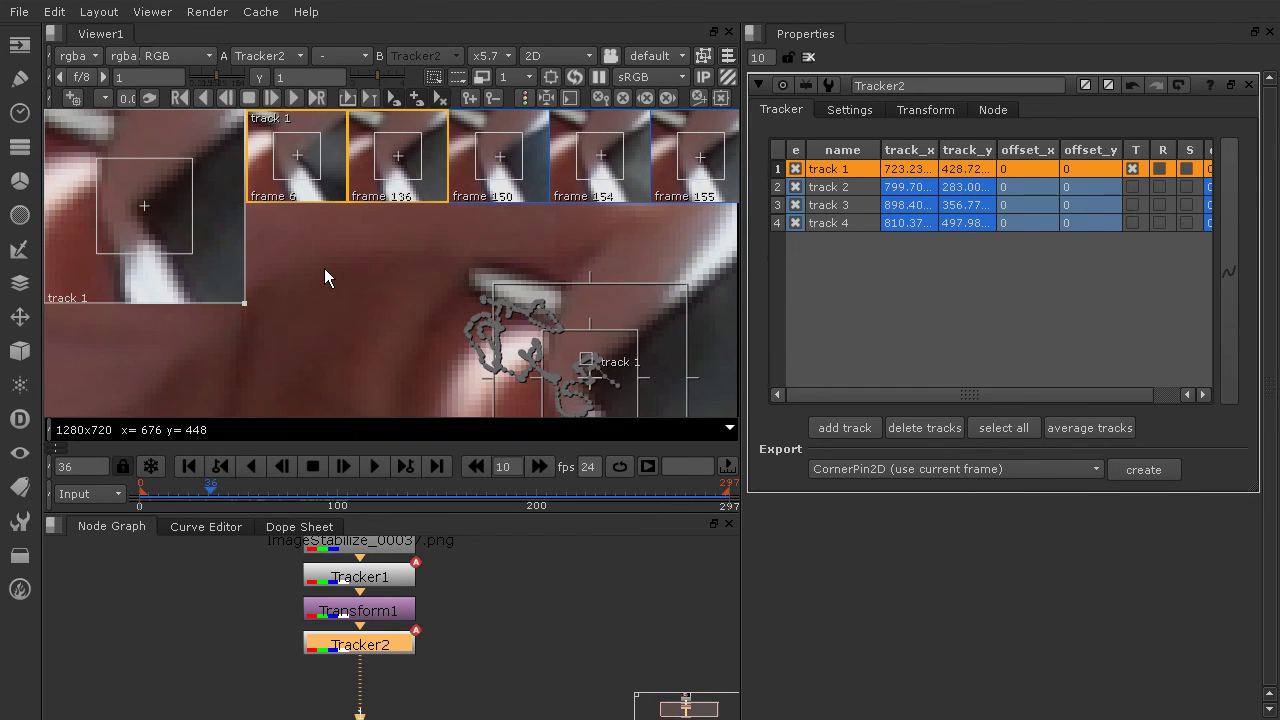
{"action": "key", "text": "Left"}
{"action": "key", "text": "Left"}
{"action": "key", "text": "Left"}
{"action": "key", "text": "Left"}
{"action": "key", "text": "Left"}
{"action": "key", "text": "Left"}
{"action": "key", "text": "Left"}
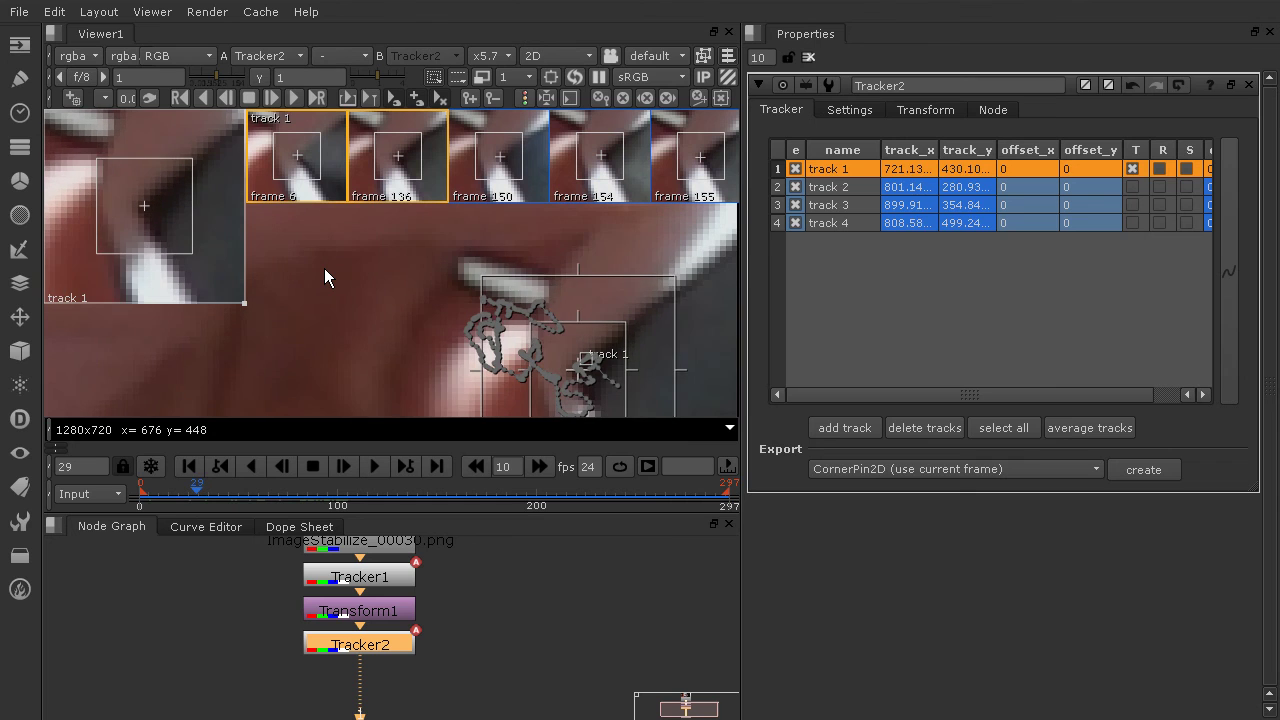
{"action": "key", "text": "Left"}
{"action": "key", "text": "Left"}
{"action": "key", "text": "Left"}
{"action": "key", "text": "Left"}
{"action": "key", "text": "Left"}
{"action": "key", "text": "Left"}
{"action": "key", "text": "Left"}
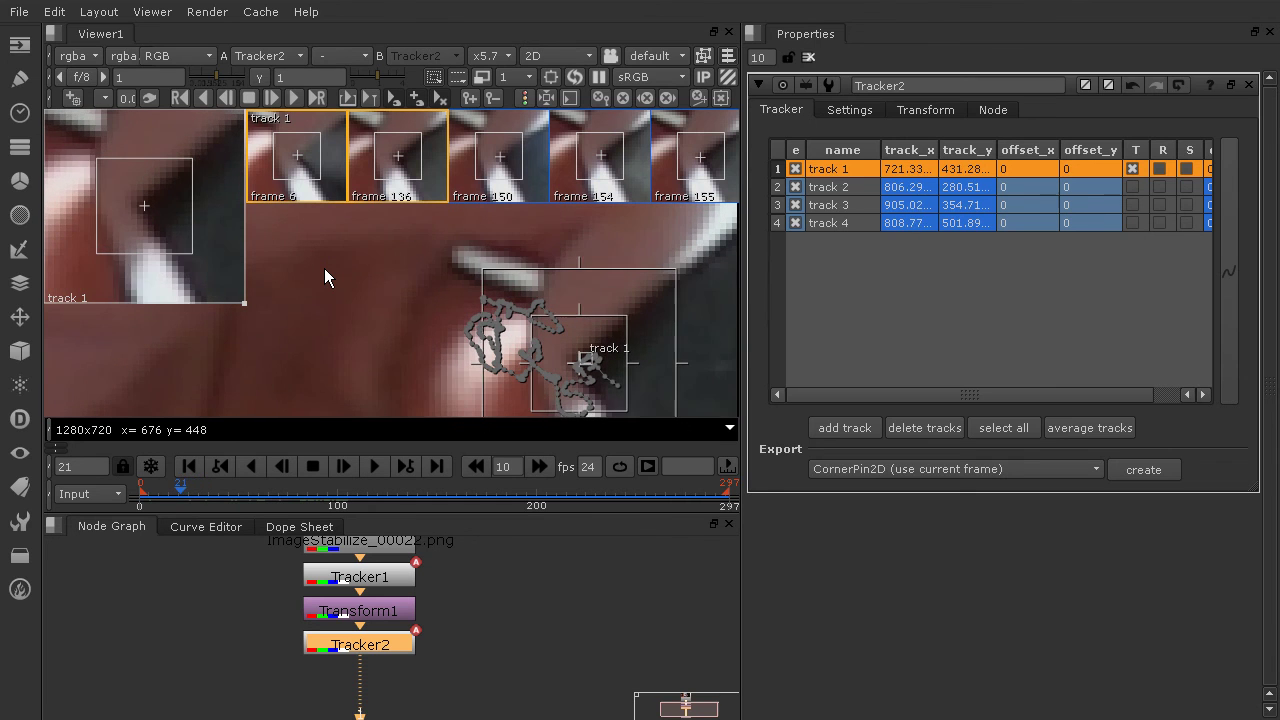
{"action": "key", "text": "Left"}
{"action": "key", "text": "Left"}
{"action": "key", "text": "Left"}
{"action": "key", "text": "Left"}
{"action": "key", "text": "Left"}
{"action": "key", "text": "Left"}
{"action": "key", "text": "Left"}
{"action": "key", "text": "Left"}
{"action": "key", "text": "Left"}
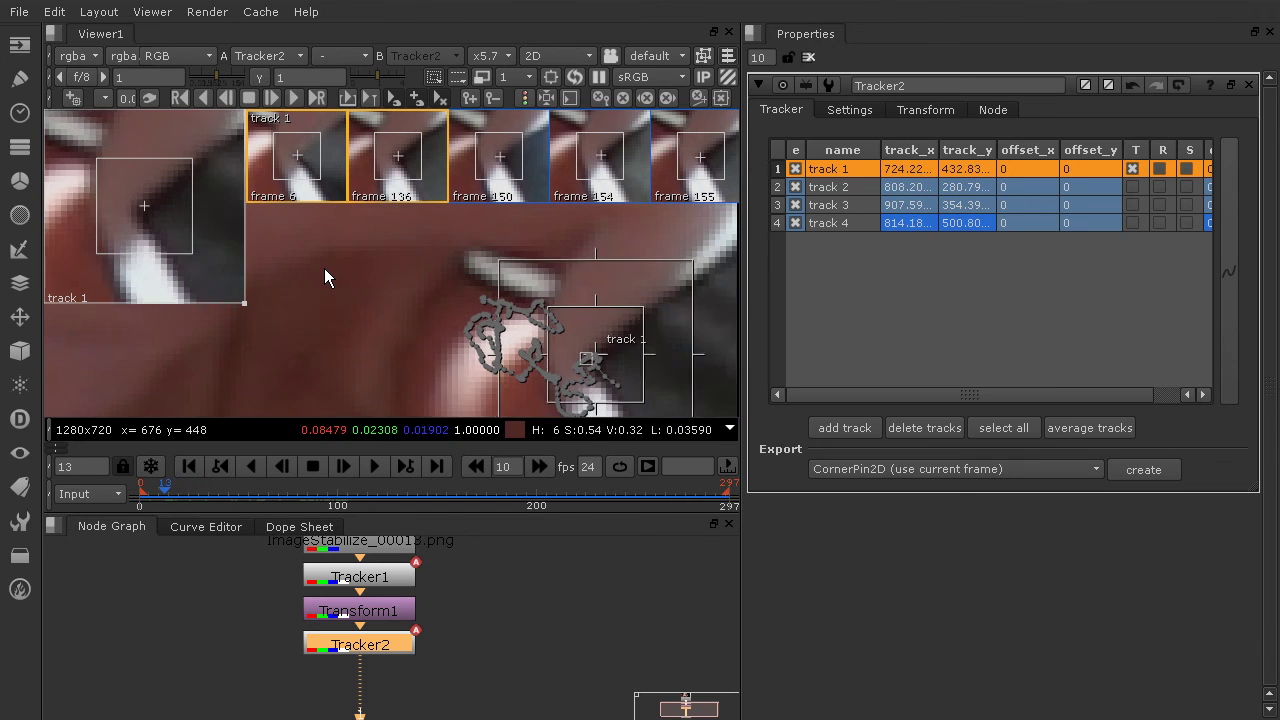
{"action": "key", "text": "Left"}
{"action": "key", "text": "Left"}
{"action": "key", "text": "Left"}
{"action": "key", "text": "Left"}
{"action": "key", "text": "Left"}
{"action": "key", "text": "Left"}
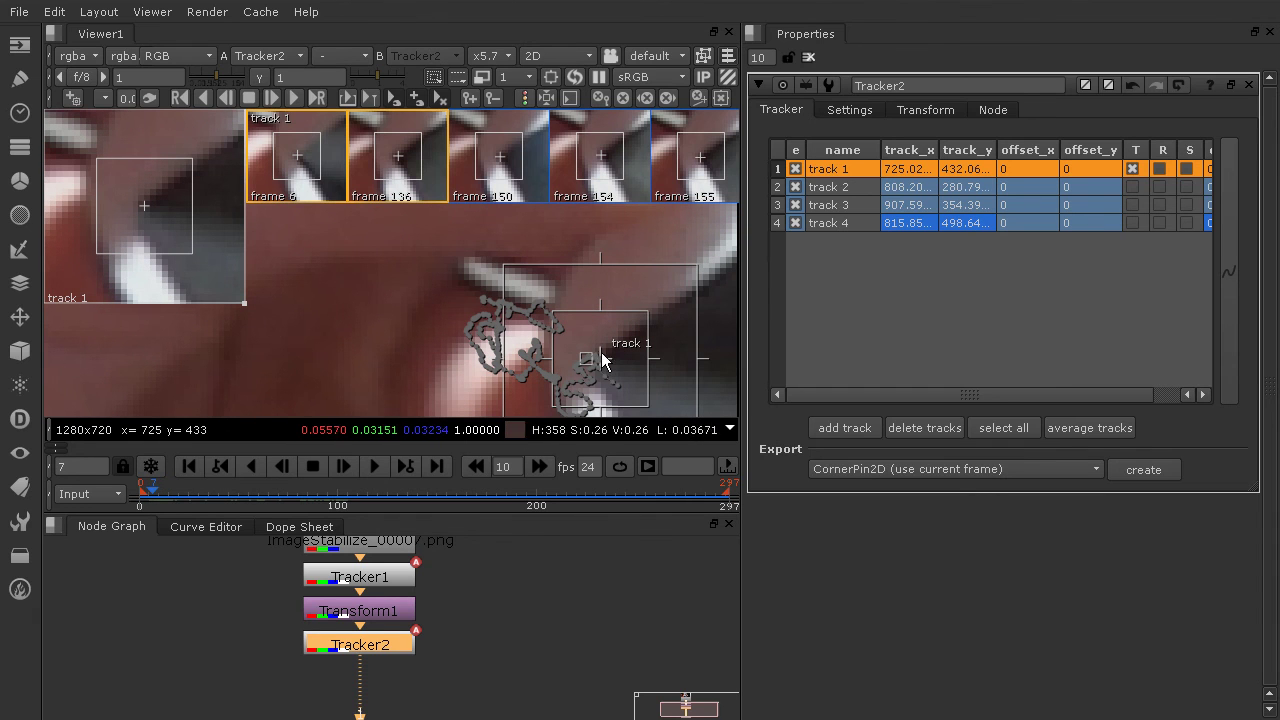
{"action": "left_click_drag", "start_coordinate": [602, 360], "coordinate": [597, 368]}
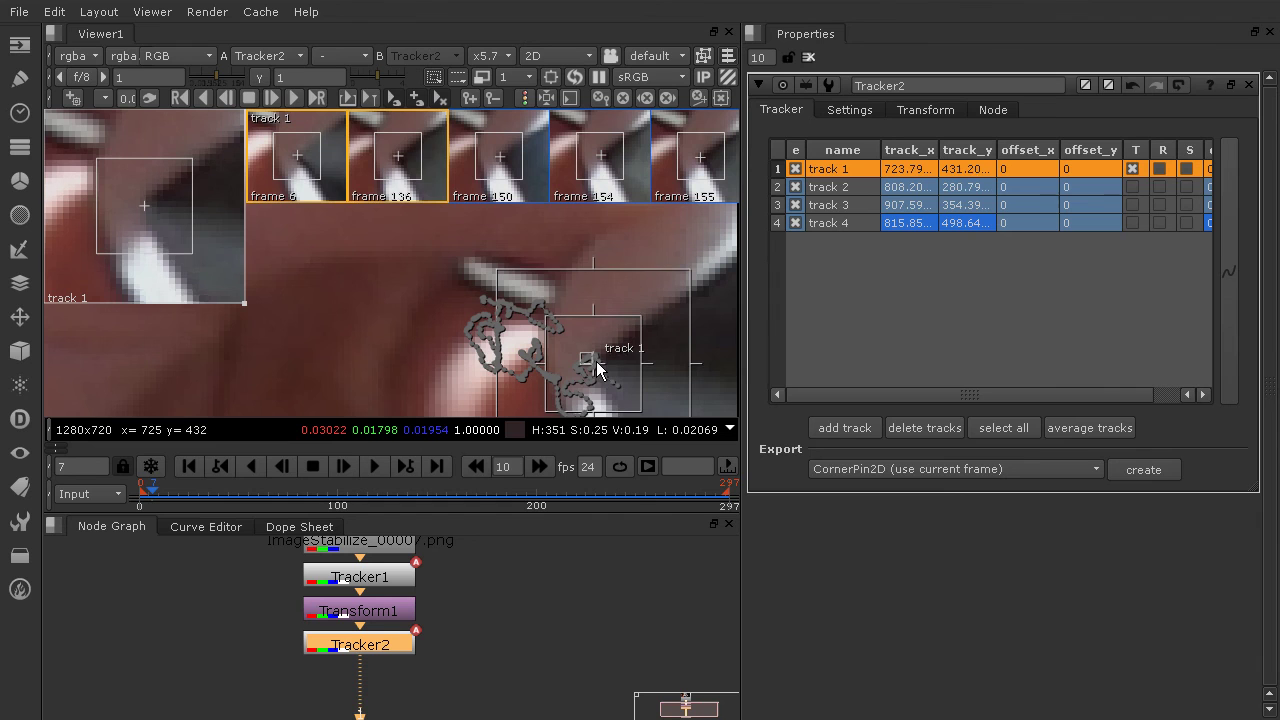
Step: Reposition track 1 on the corner at frames 4 through 2, then return to frame 1
{"action": "key", "text": "Left"}
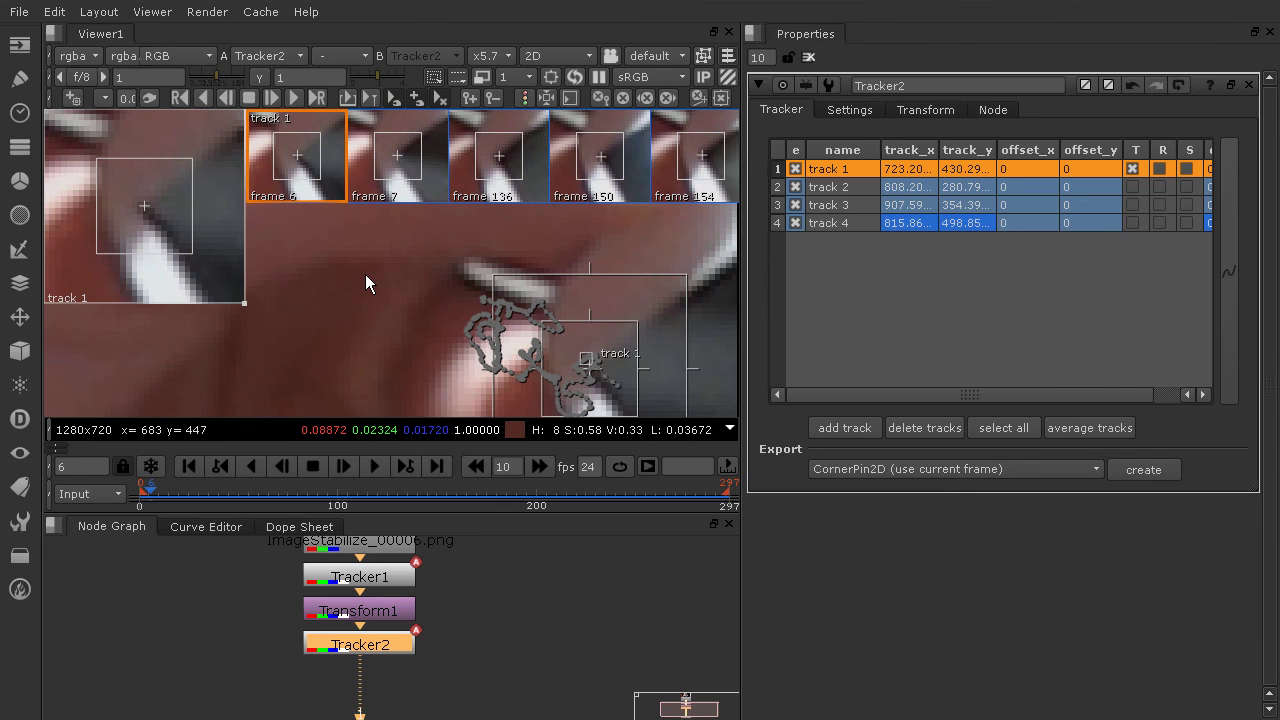
{"action": "key", "text": "Left"}
{"action": "key", "text": "Left"}
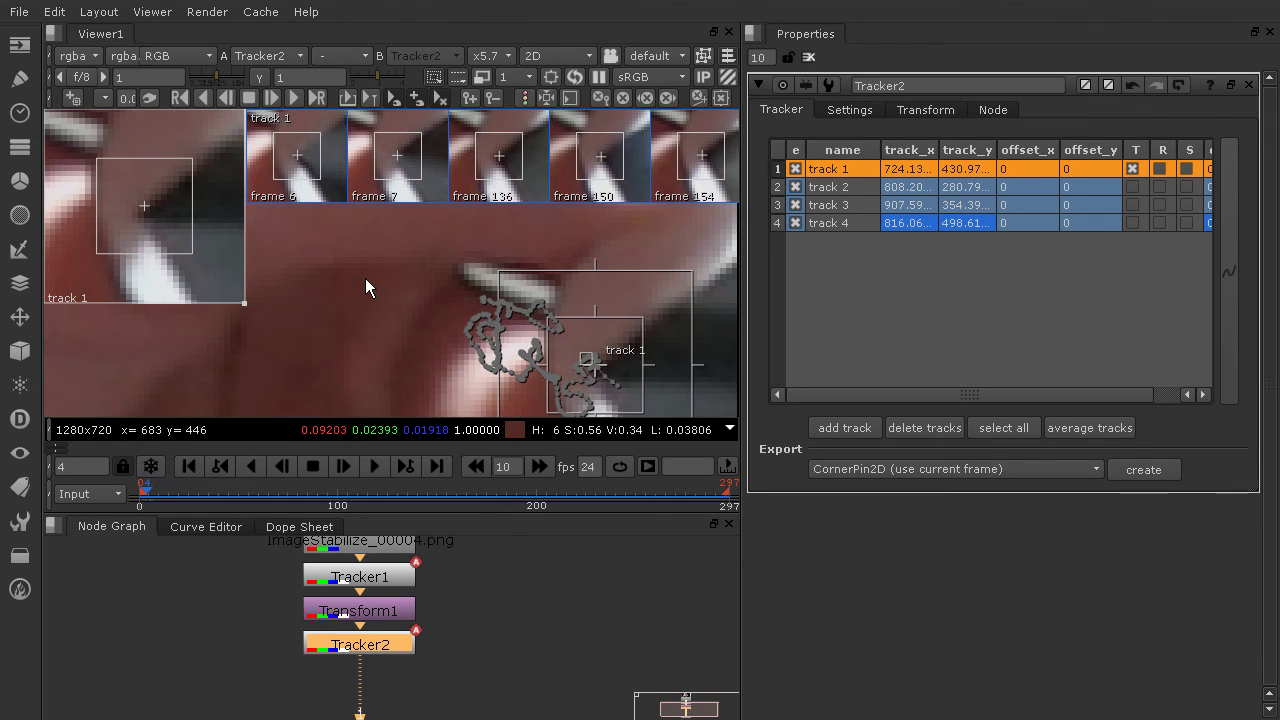
{"action": "left_click_drag", "start_coordinate": [597, 373], "coordinate": [590, 390]}
{"action": "key", "text": "Left"}
{"action": "key", "text": "Left"}
{"action": "key", "text": "Left"}
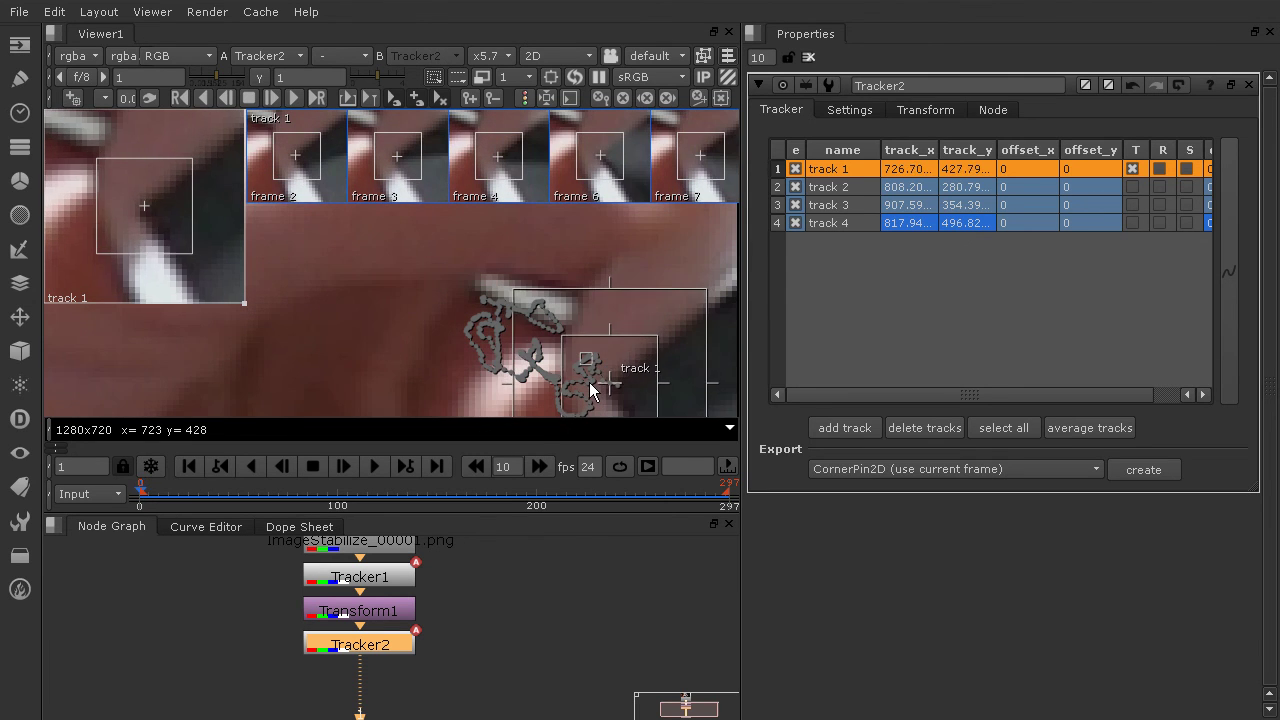
{"action": "key", "text": "Left"}
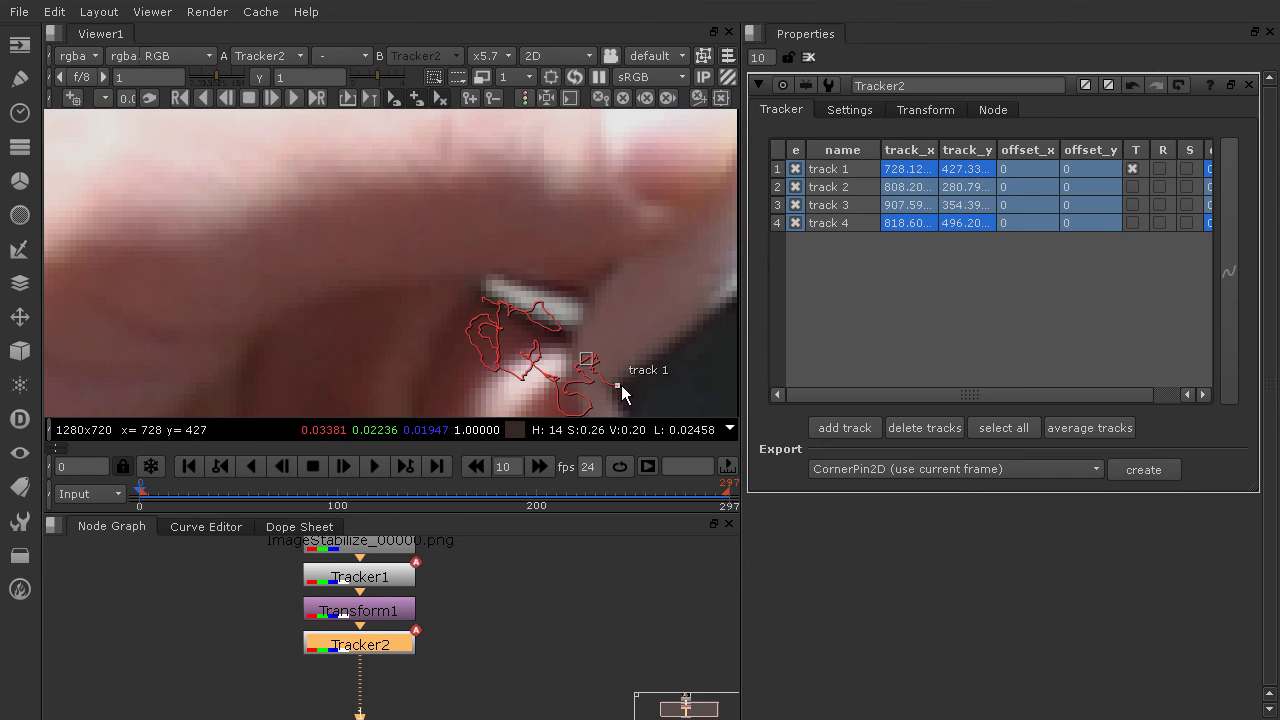
{"action": "left_click", "coordinate": [143, 498]}
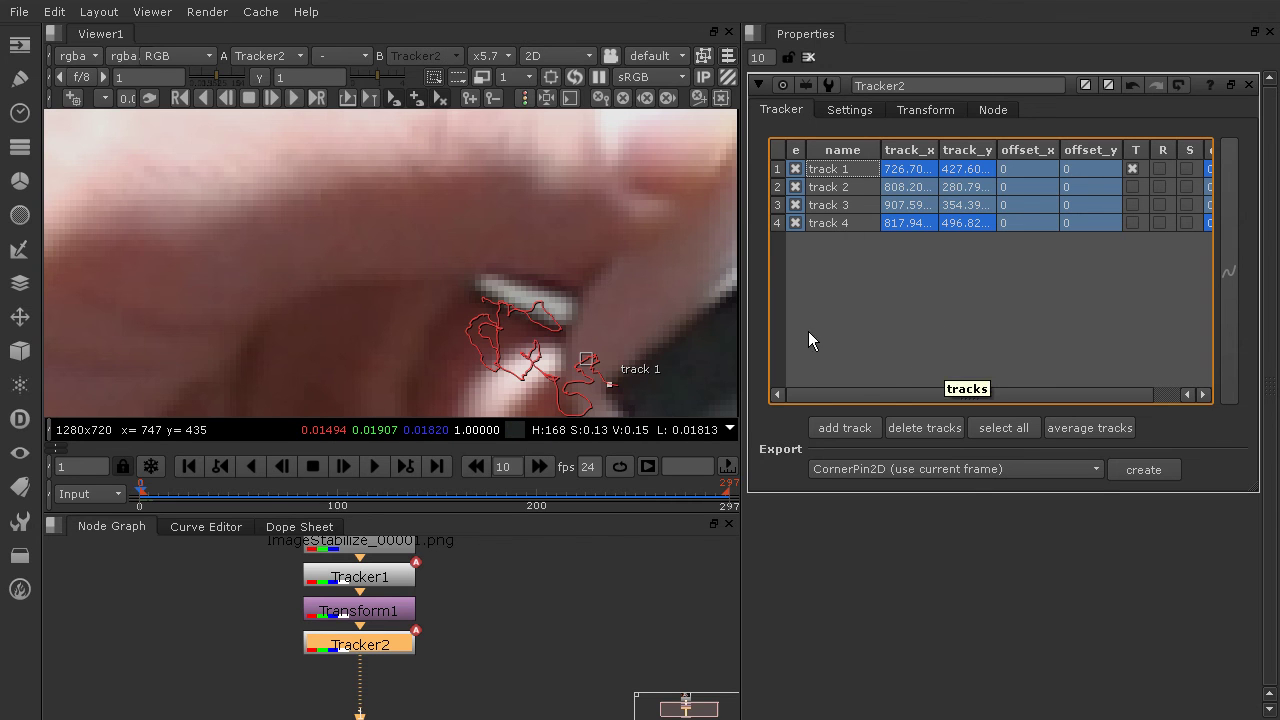
Step: Zoom the viewer out to ÷1.2 and pan so track 3 and all four corners show
{"action": "scroll", "coordinate": [495, 268], "scroll_direction": "down", "scroll_amount": 4}
{"action": "scroll", "coordinate": [534, 272], "scroll_direction": "down", "scroll_amount": 3}
{"action": "scroll", "coordinate": [573, 260], "scroll_direction": "down", "scroll_amount": 1}
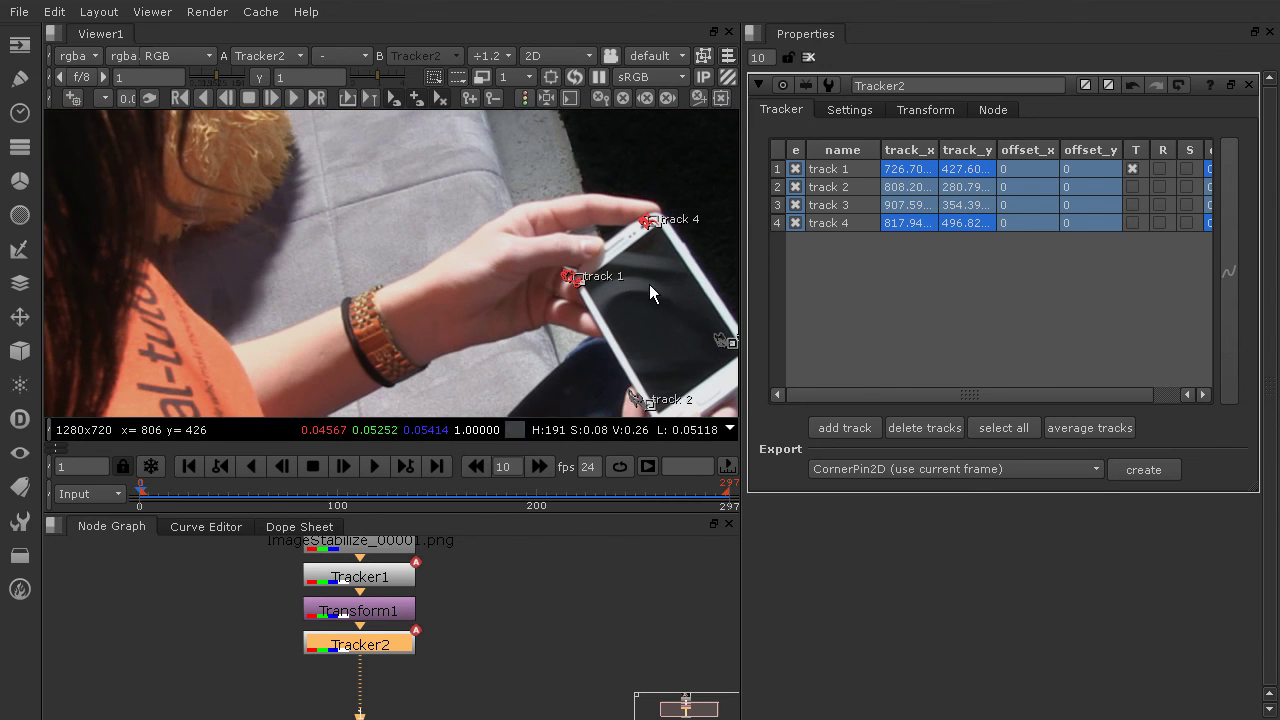
{"action": "middle_click_drag", "start_coordinate": [697, 257], "coordinate": [500, 247]}
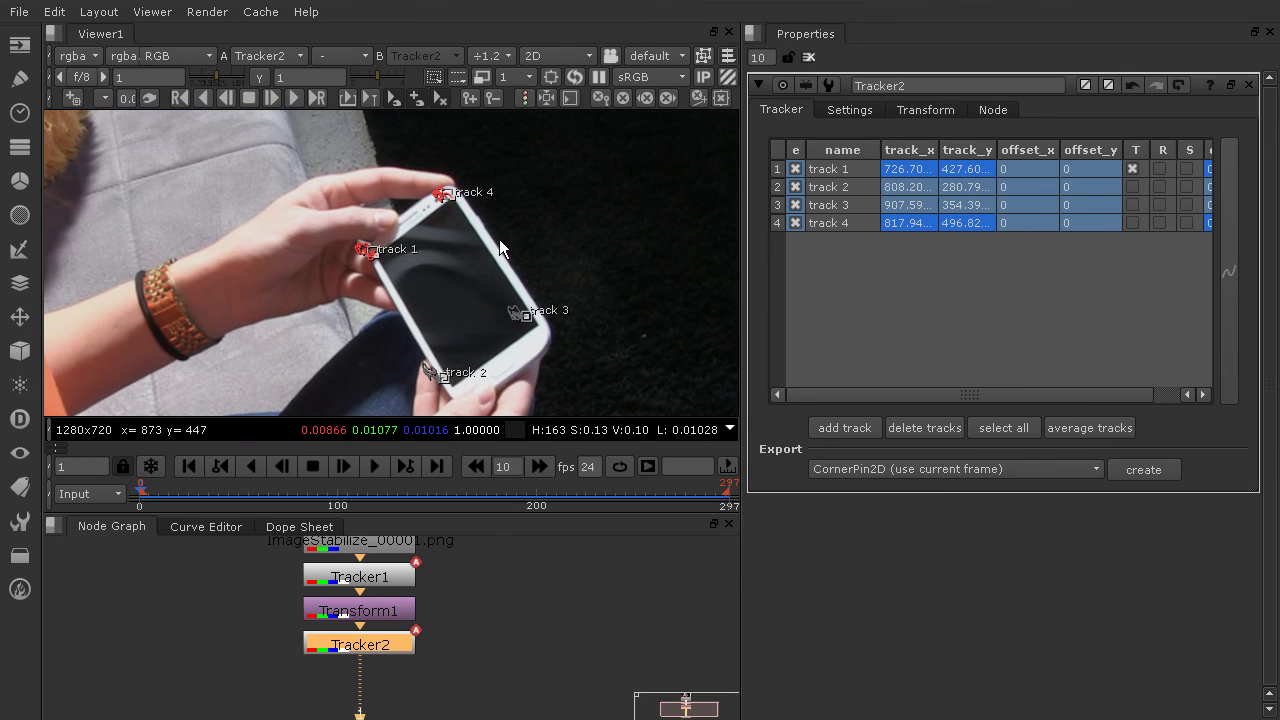